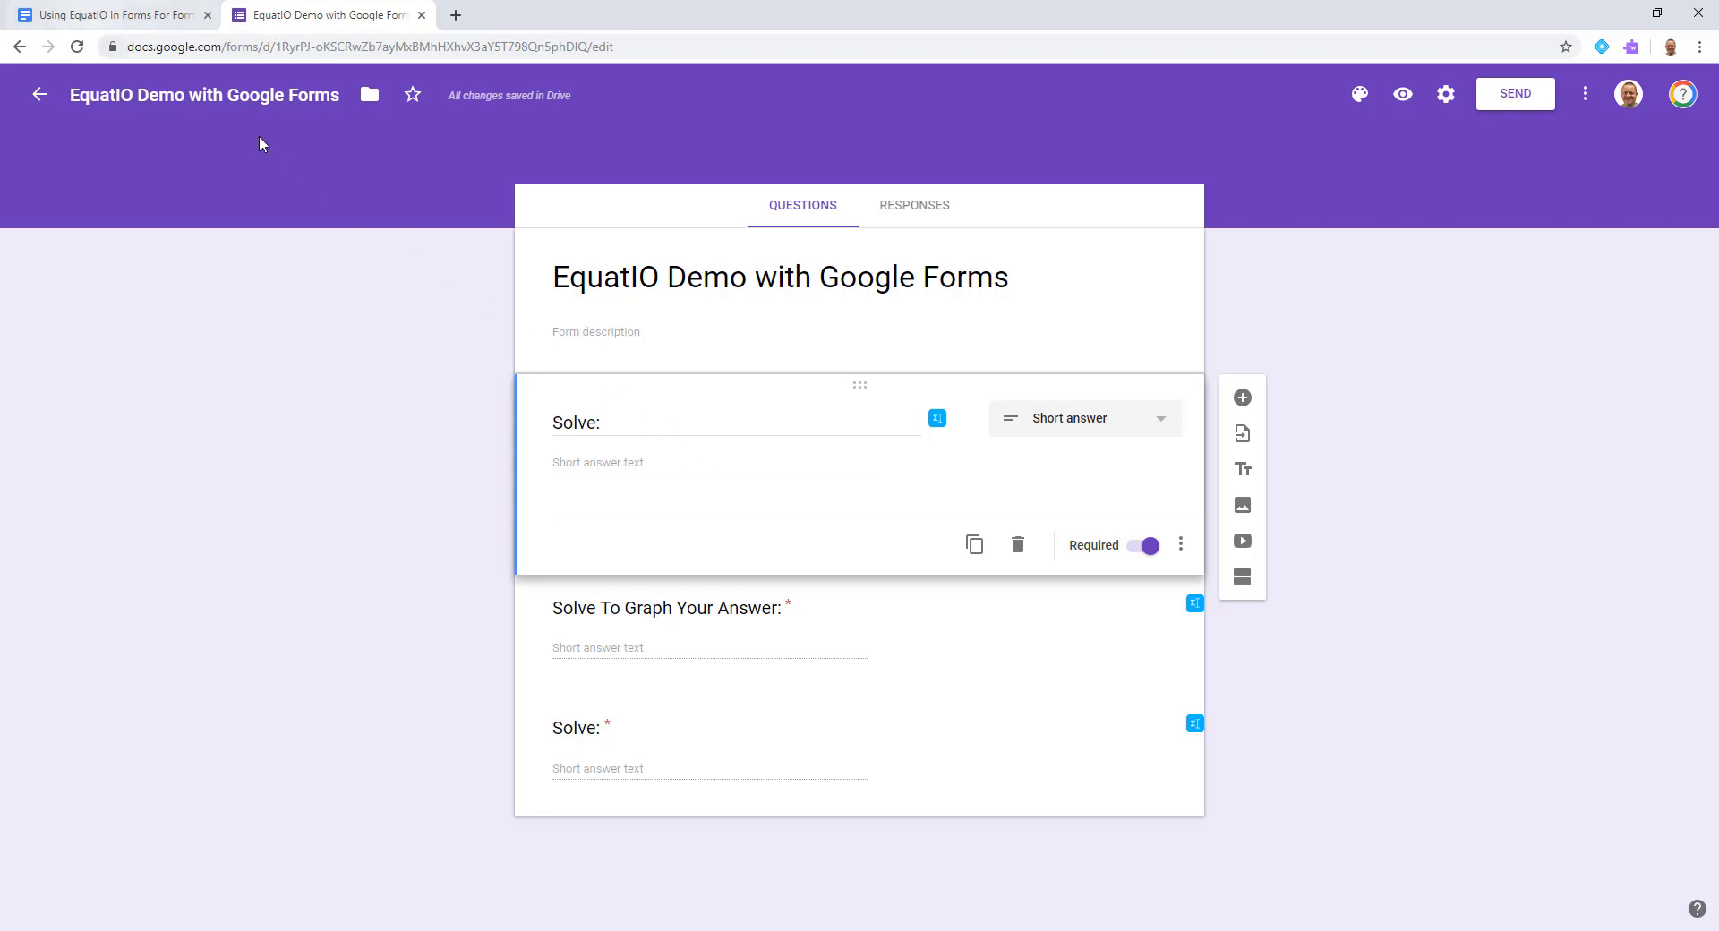
# Review the problems in the Google Docs document, then return to Google Forms and open EquatIO for the first "Solve:" question
pyautogui.click(93, 17)
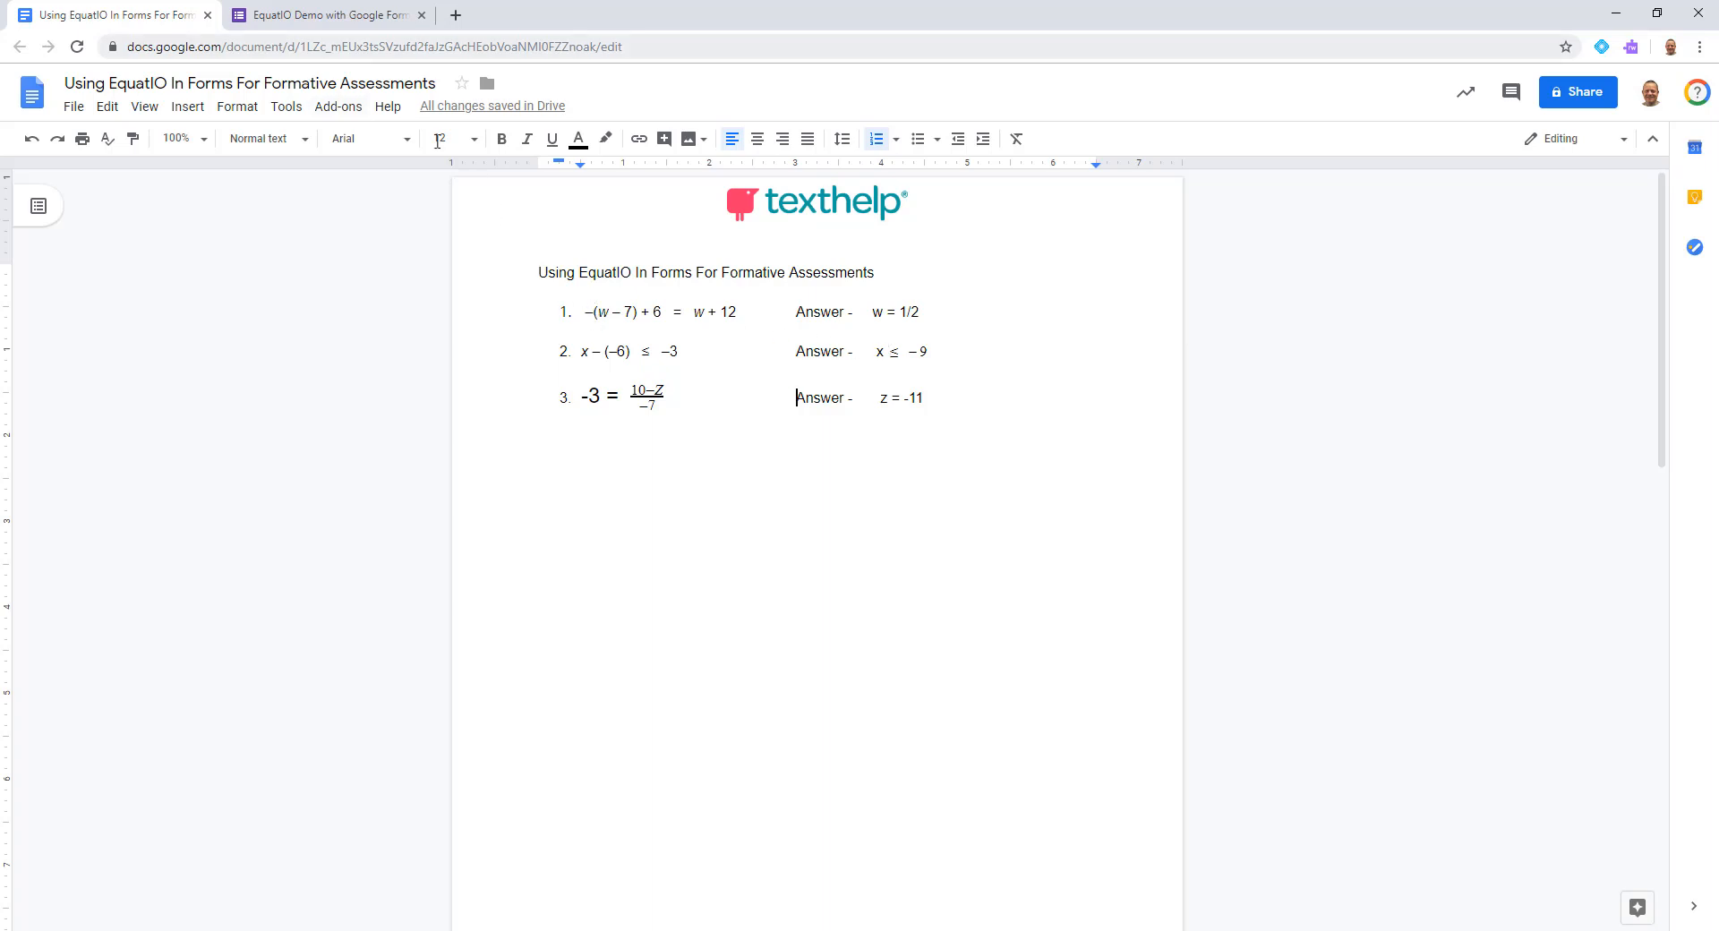
pyautogui.click(317, 15)
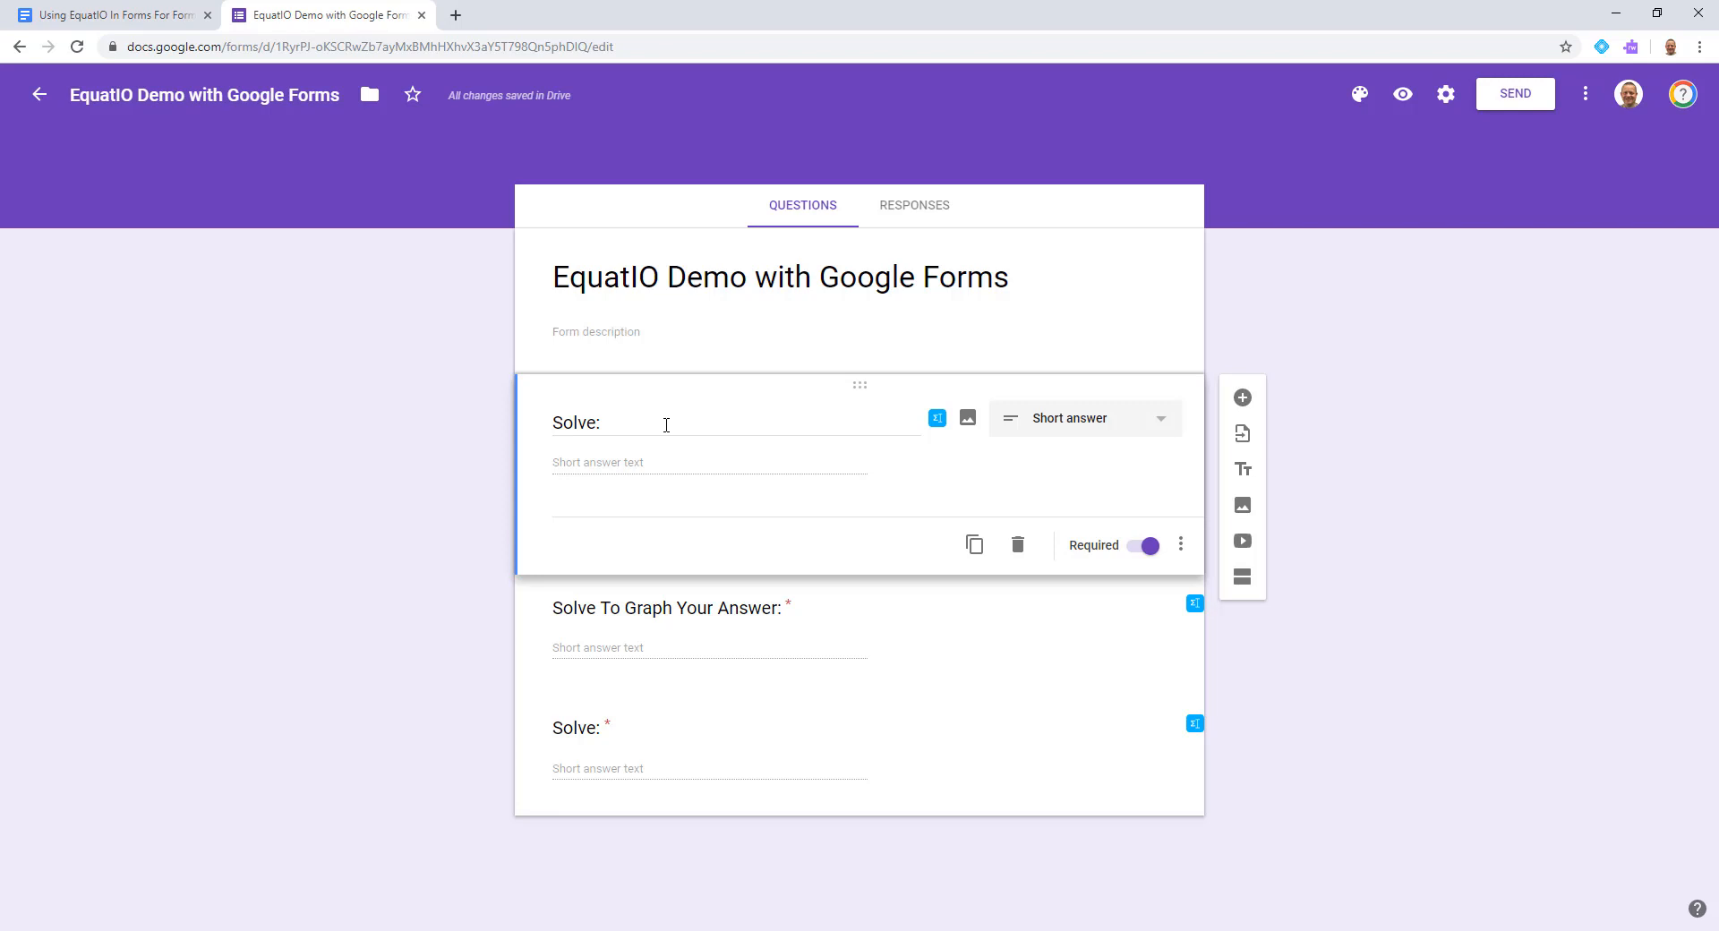
pyautogui.tripleClick(666, 425)
pyautogui.click(667, 425)
pyautogui.click(936, 421)
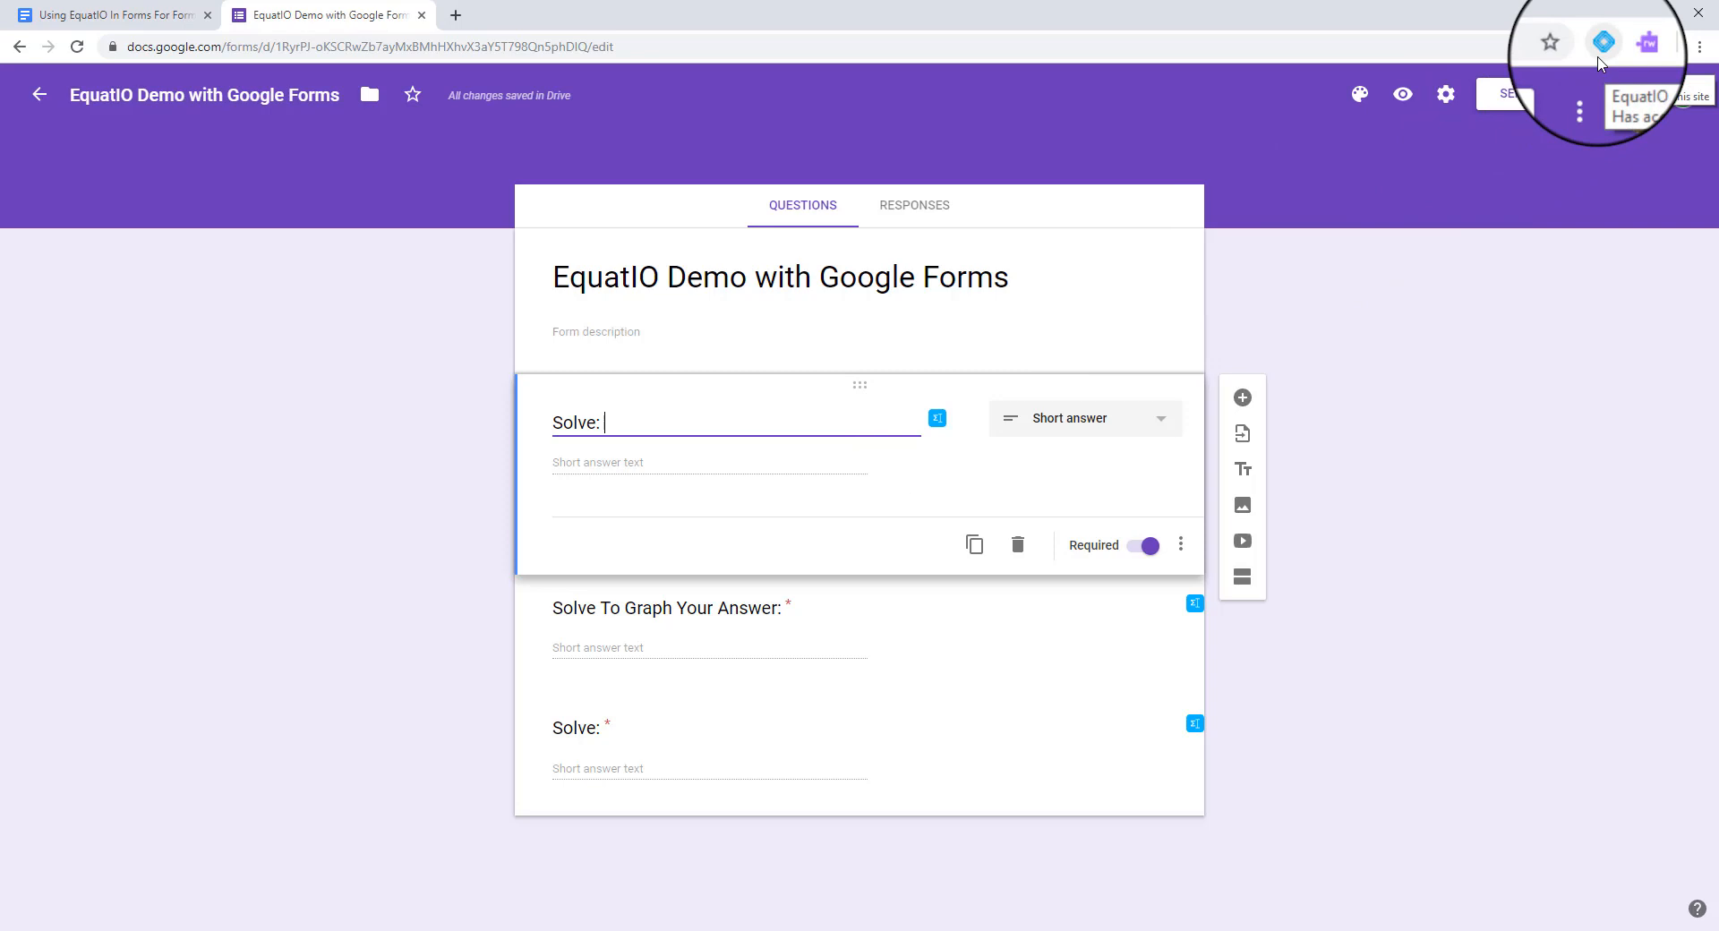
pyautogui.click(934, 423)
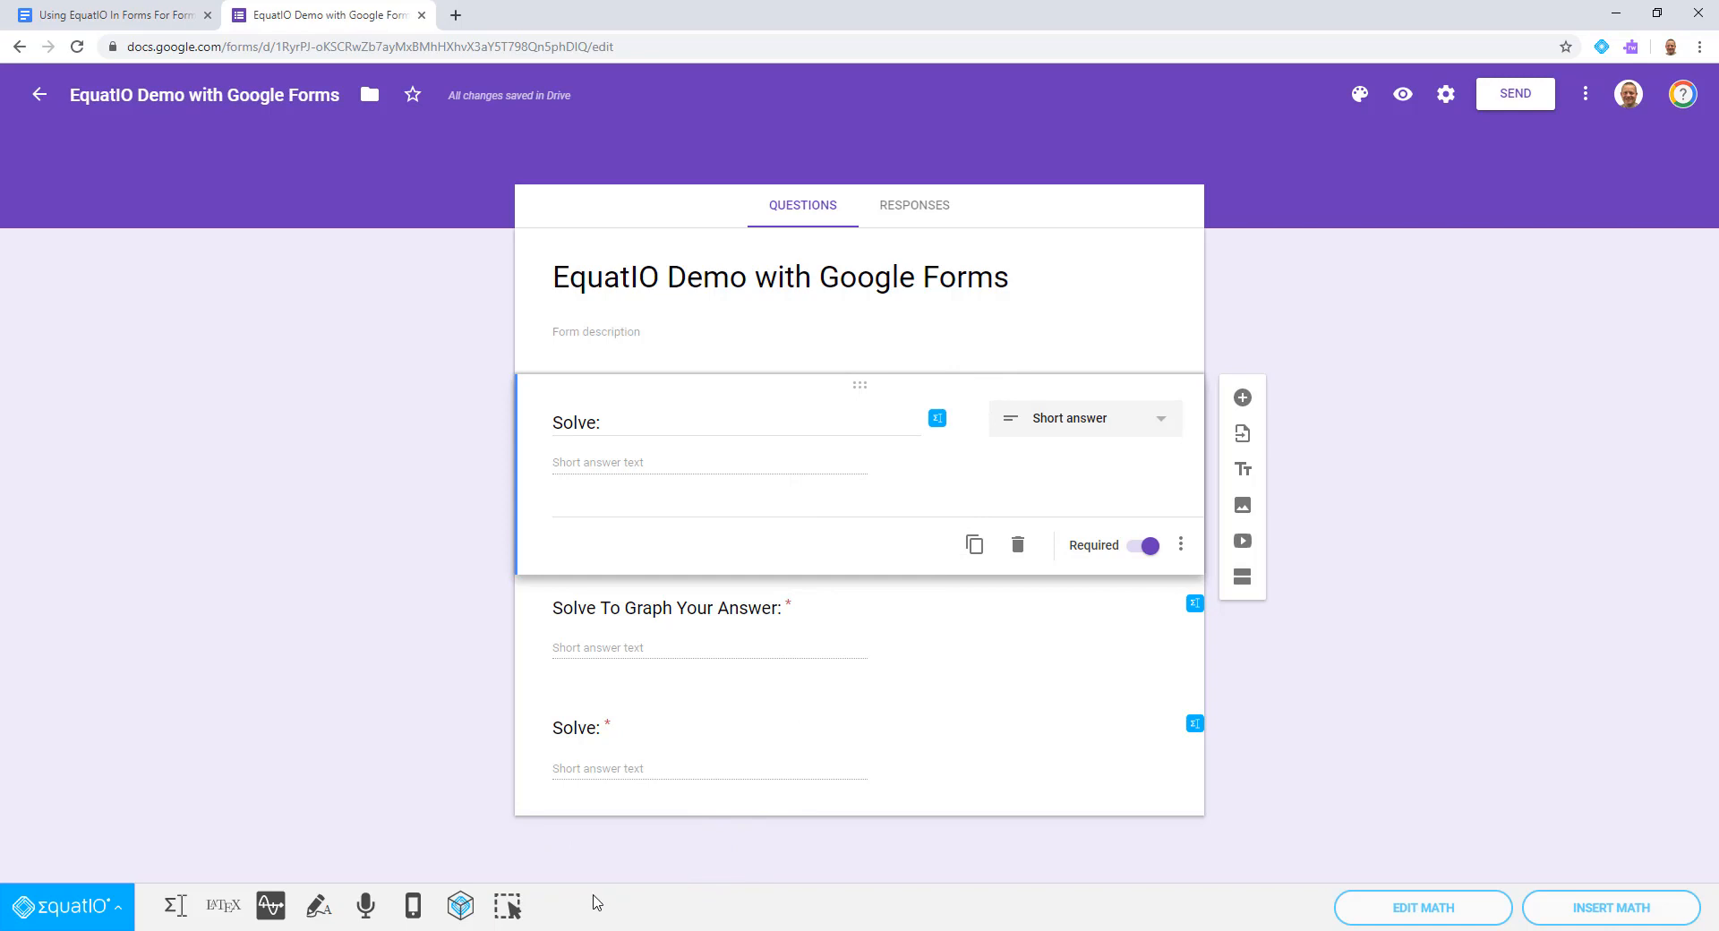
# Copy the first equation, −(w − 7) + 6 = w + 12, from the Google Docs document and return to the form
pyautogui.click(92, 16)
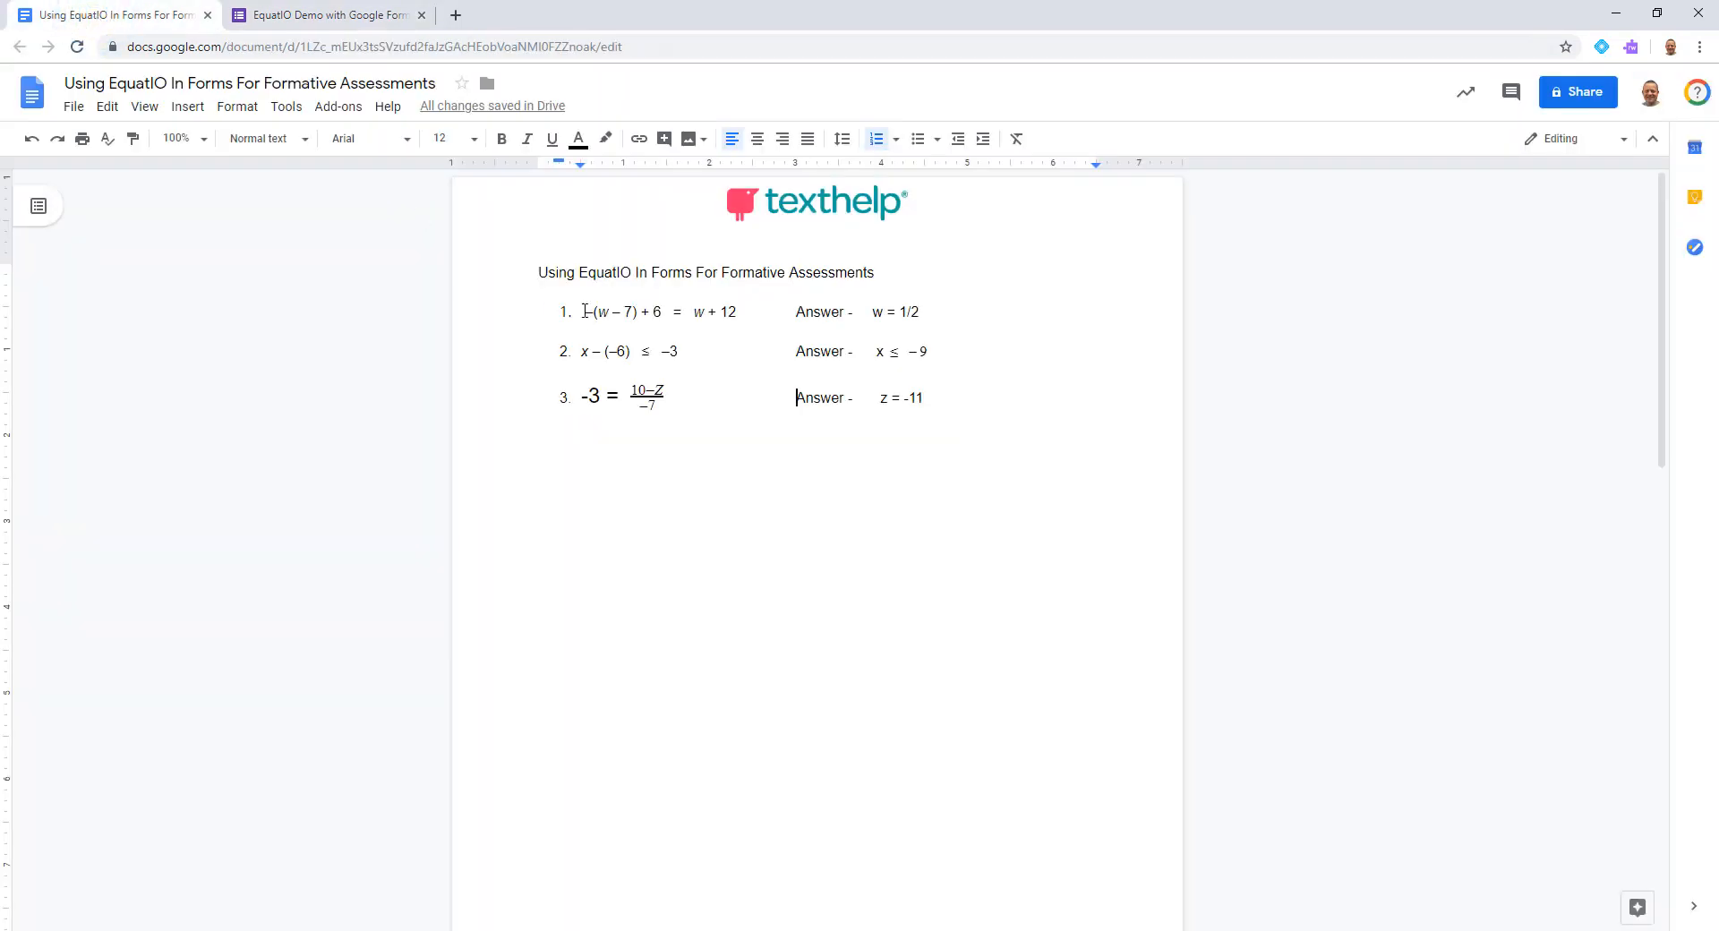
pyautogui.moveTo(584, 310); pyautogui.dragTo(734, 312)
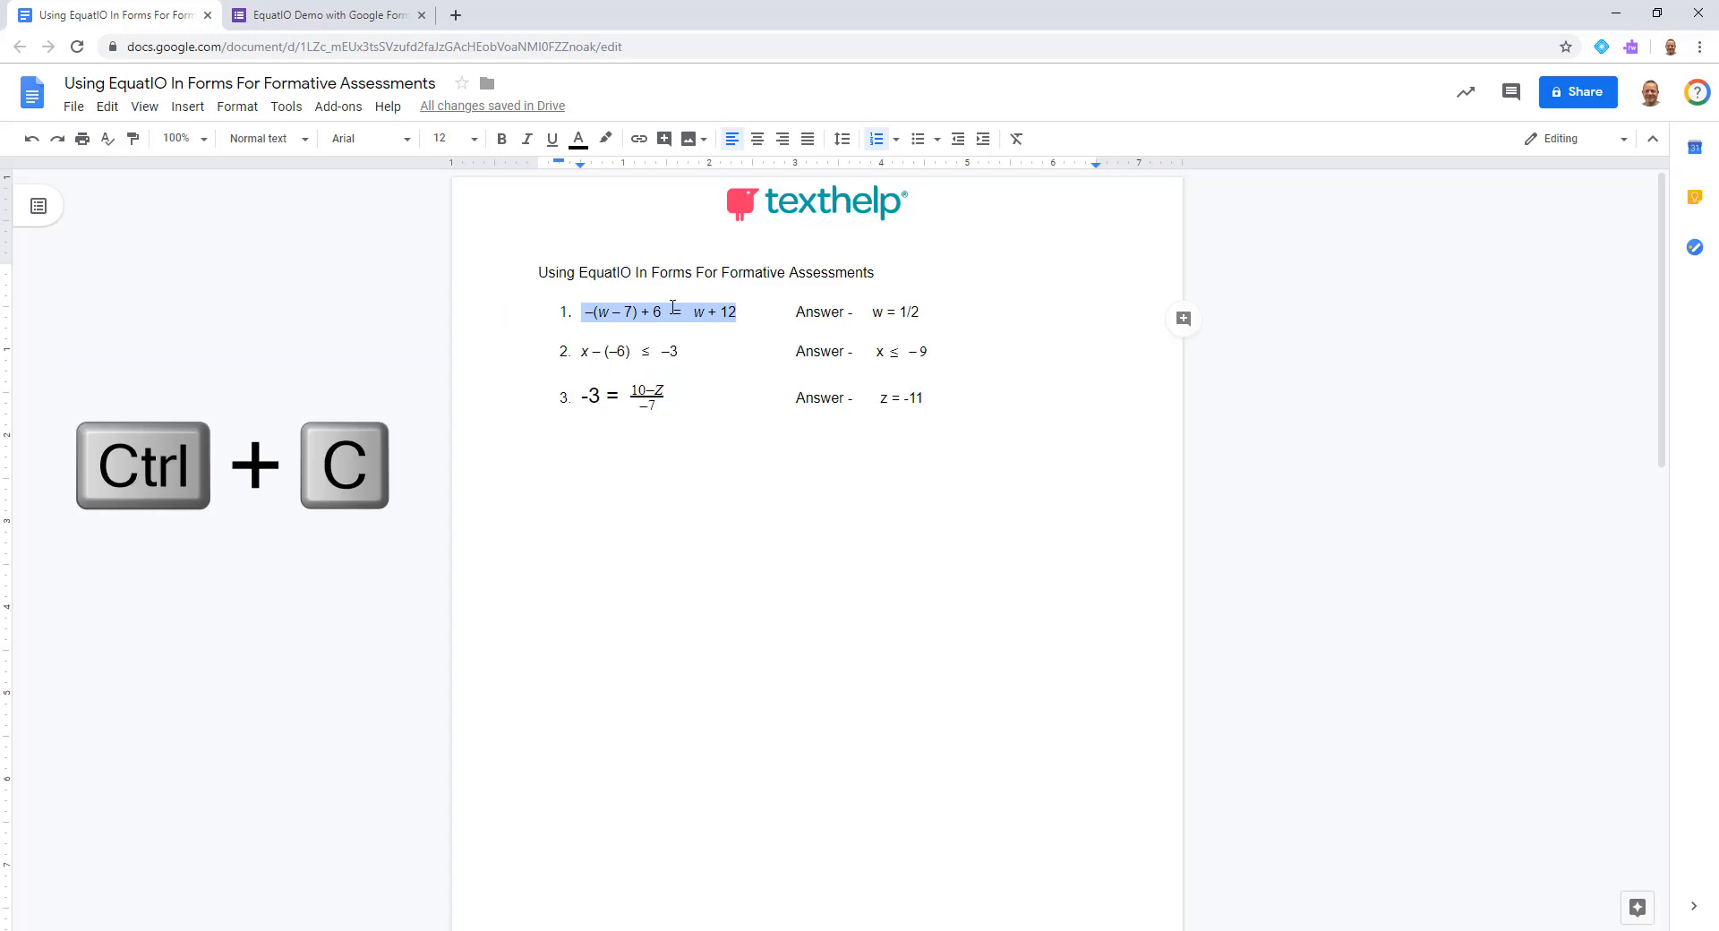
pyautogui.click(329, 27)
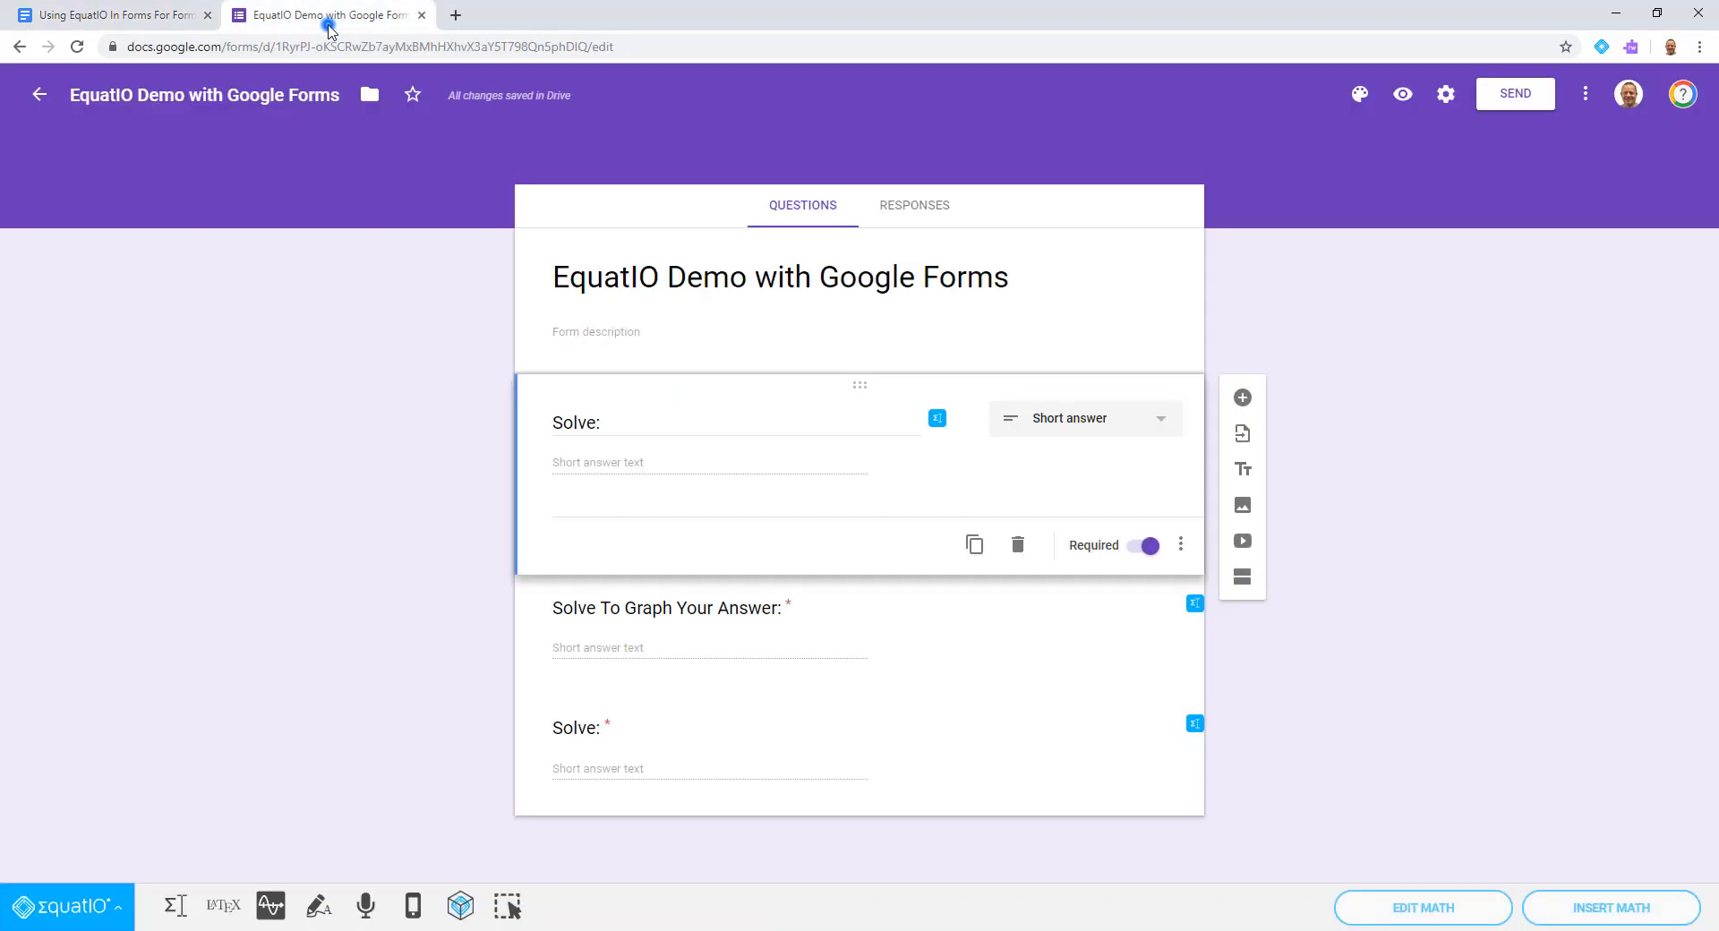
# Paste −(w − 7) + 6 = w + 12 into EquatIO's Equation Editor and insert it into the first question
pyautogui.click(168, 909)
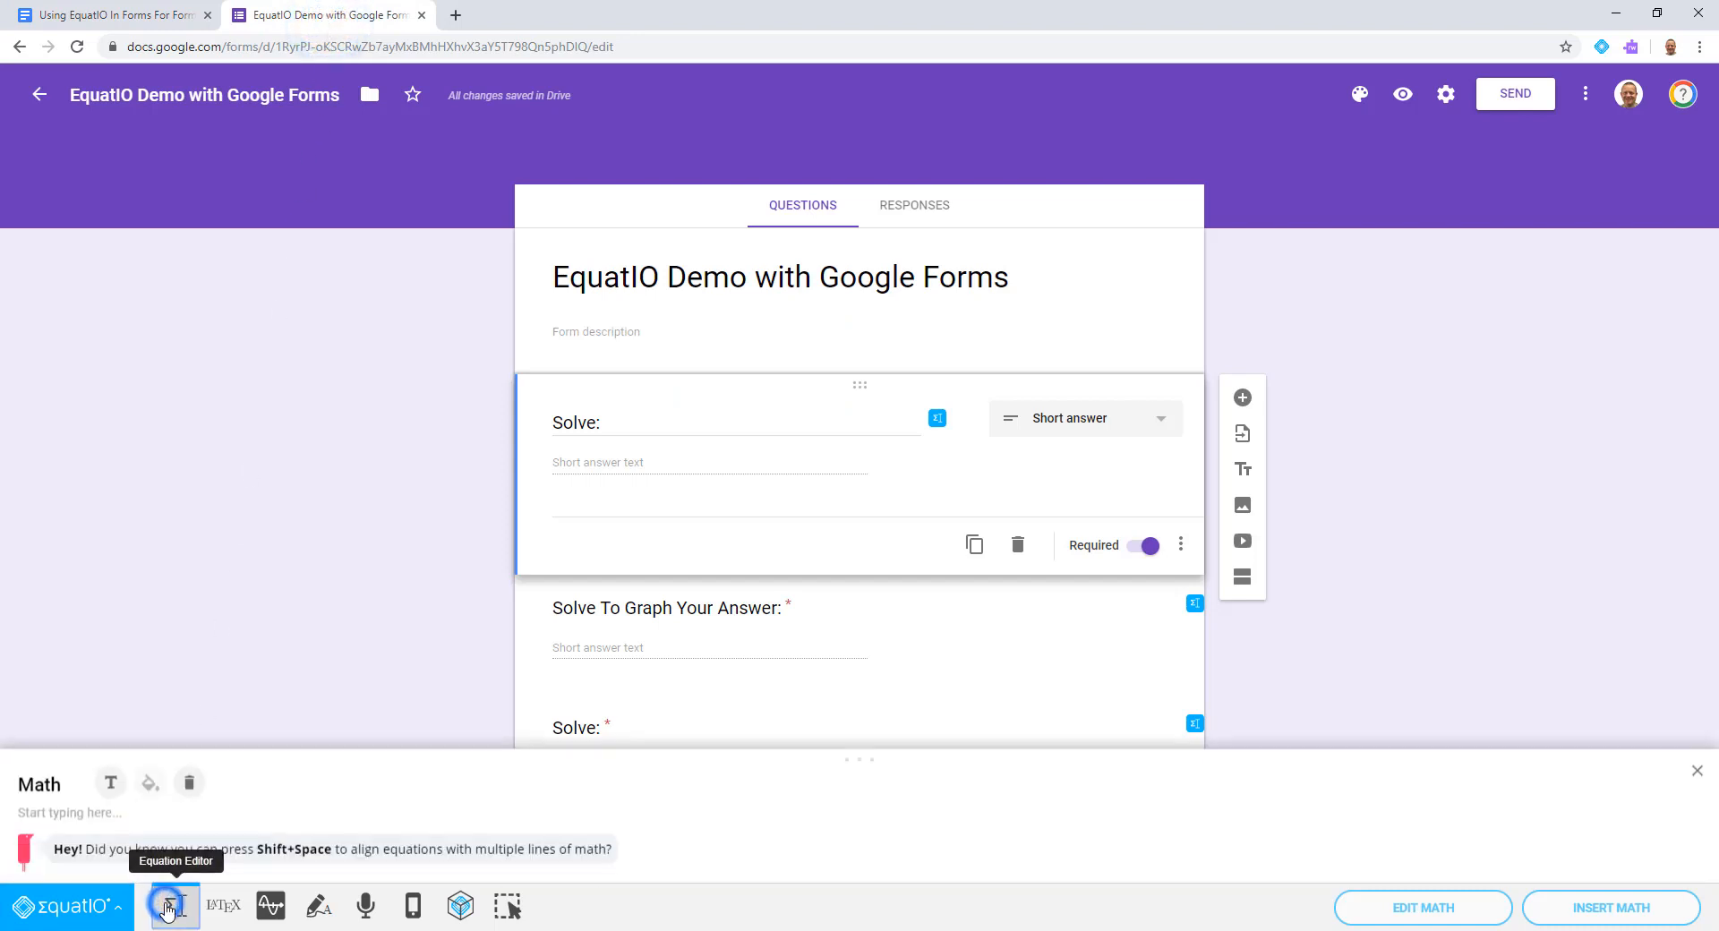
pyautogui.click(59, 738)
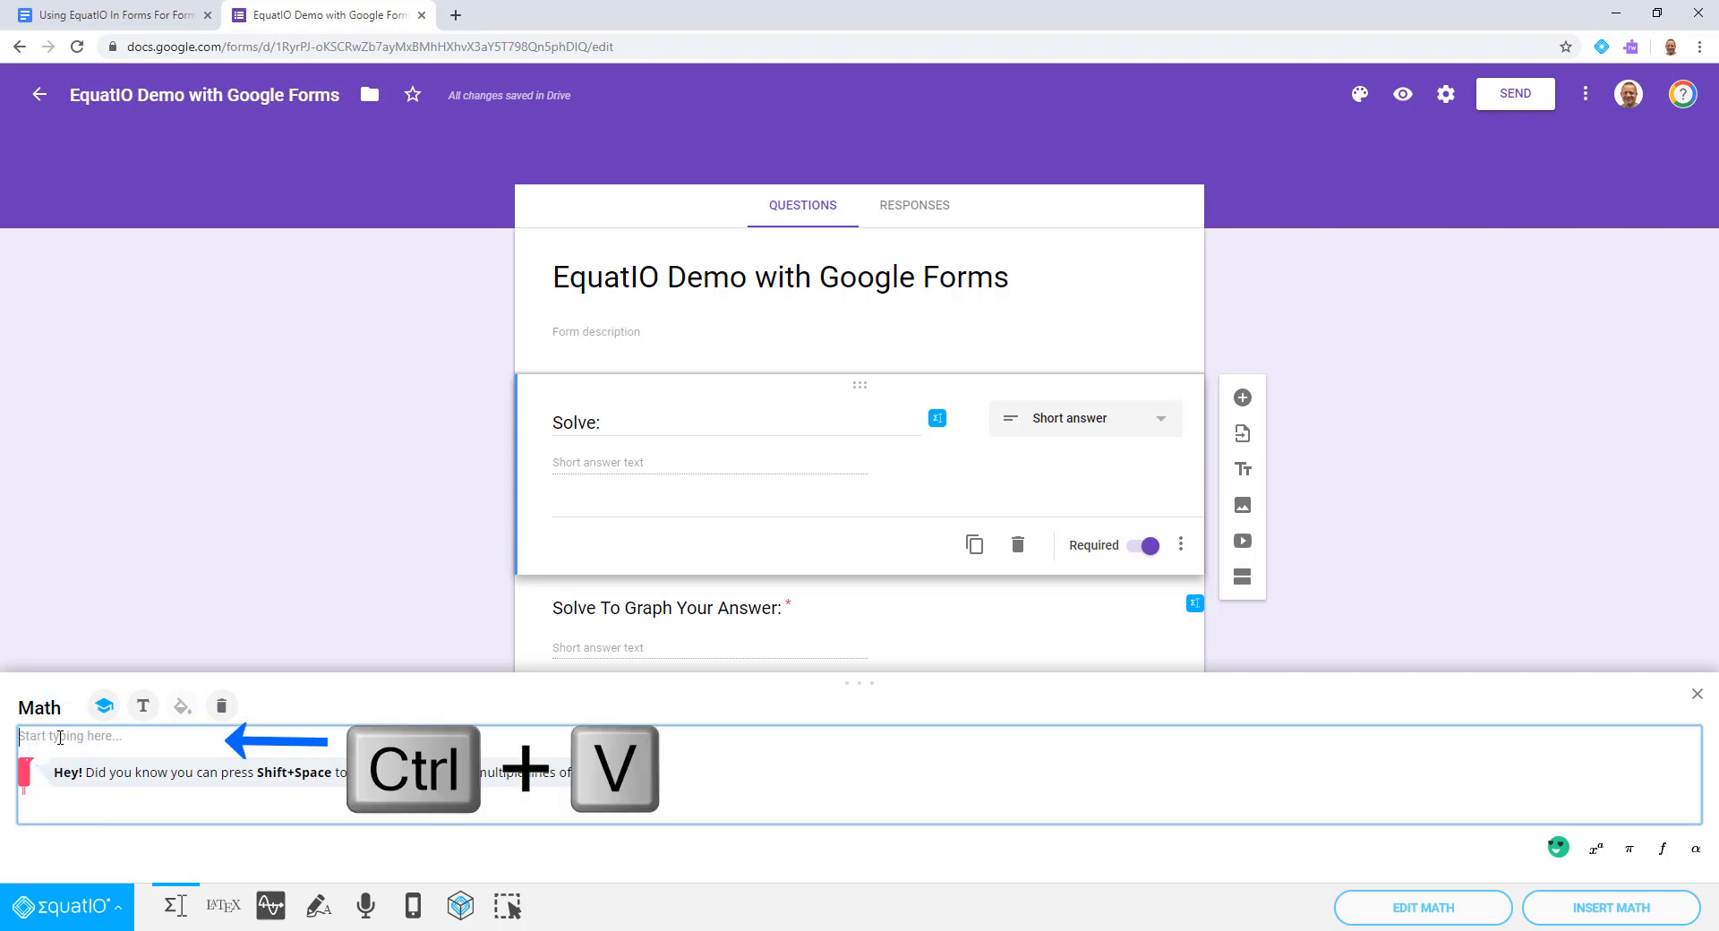
pyautogui.write('-(w-7)+6=w+12')
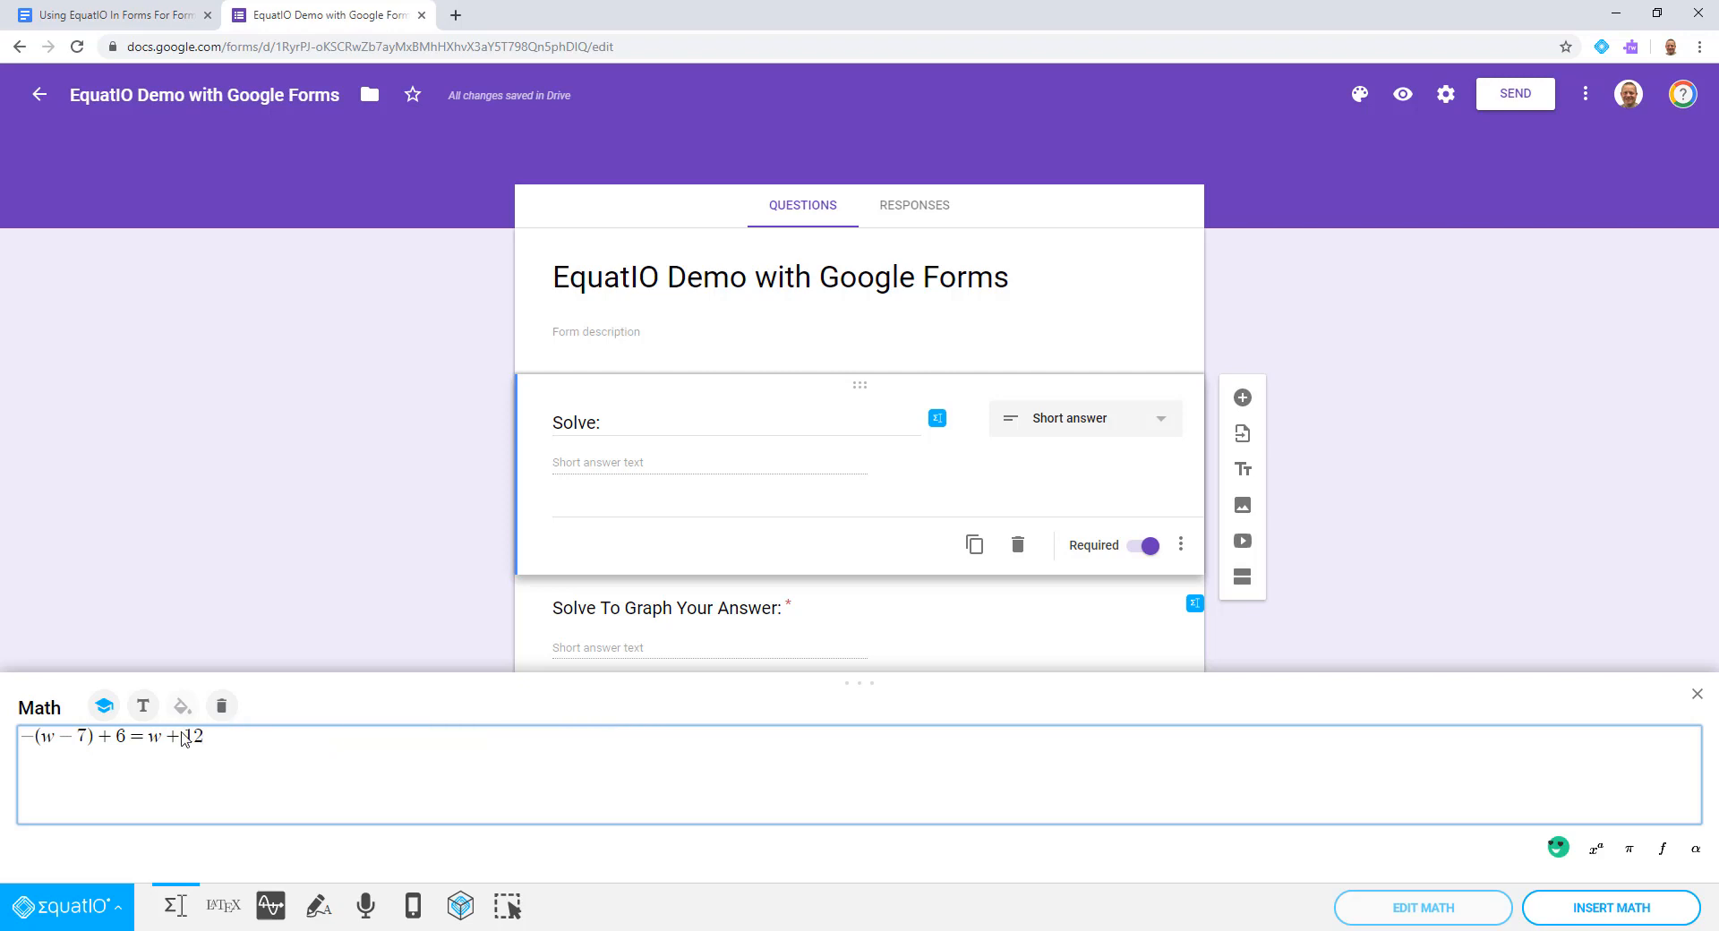
pyautogui.click(1620, 910)
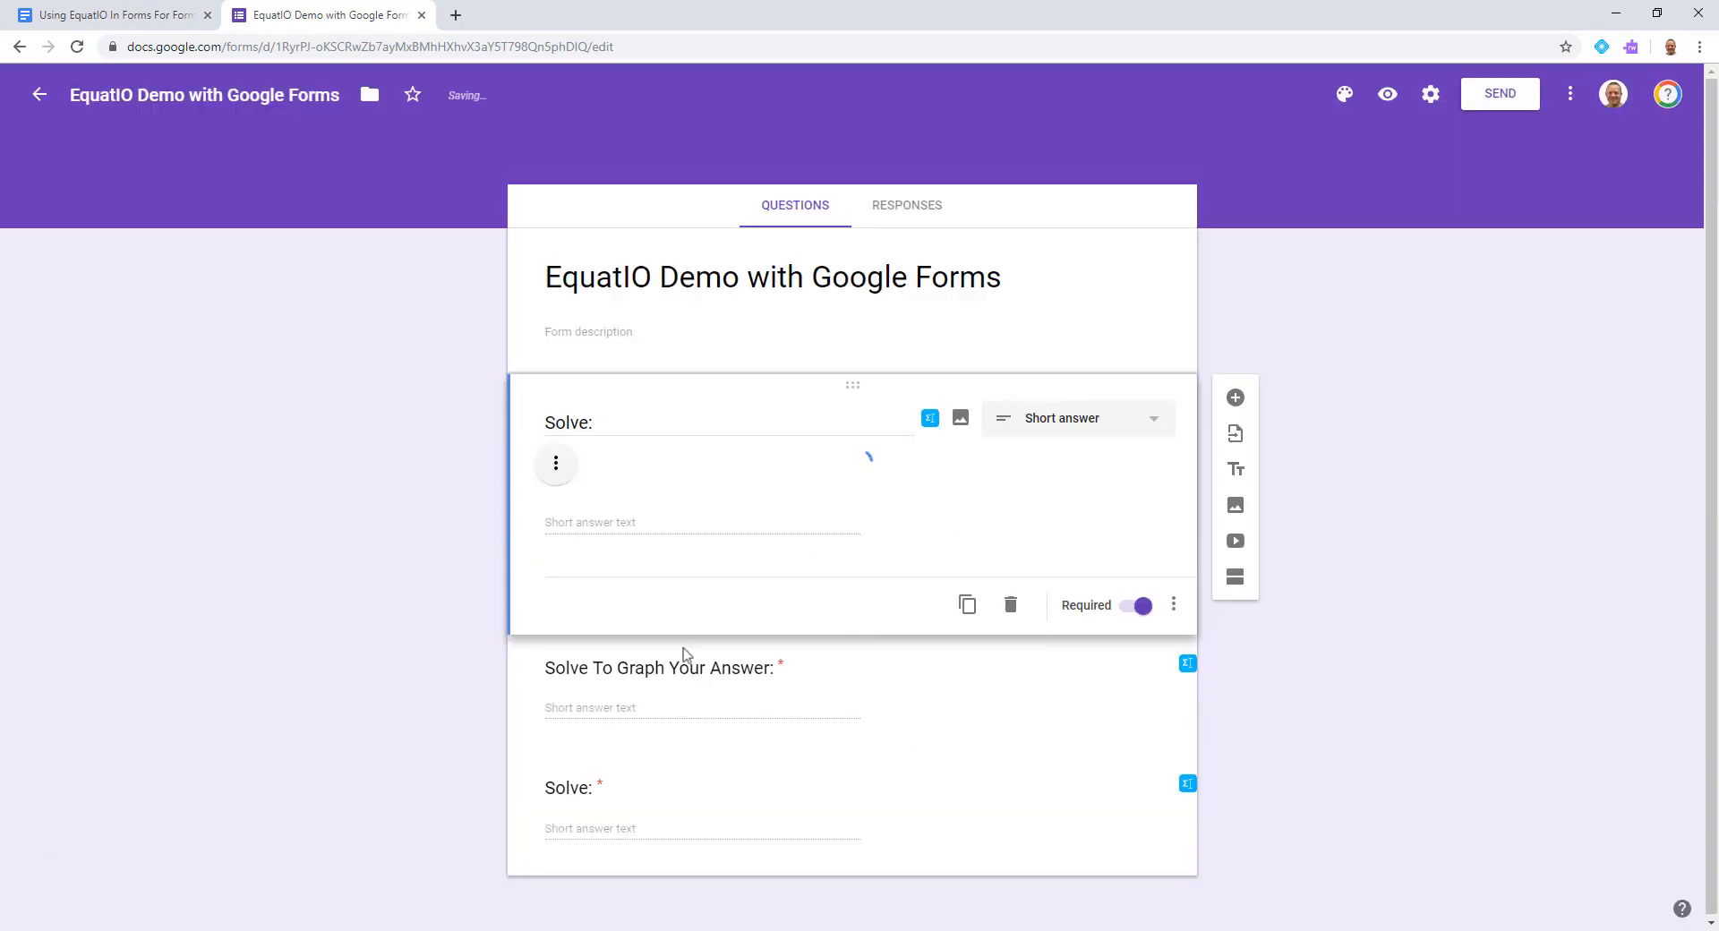
pyautogui.moveTo(615, 480)
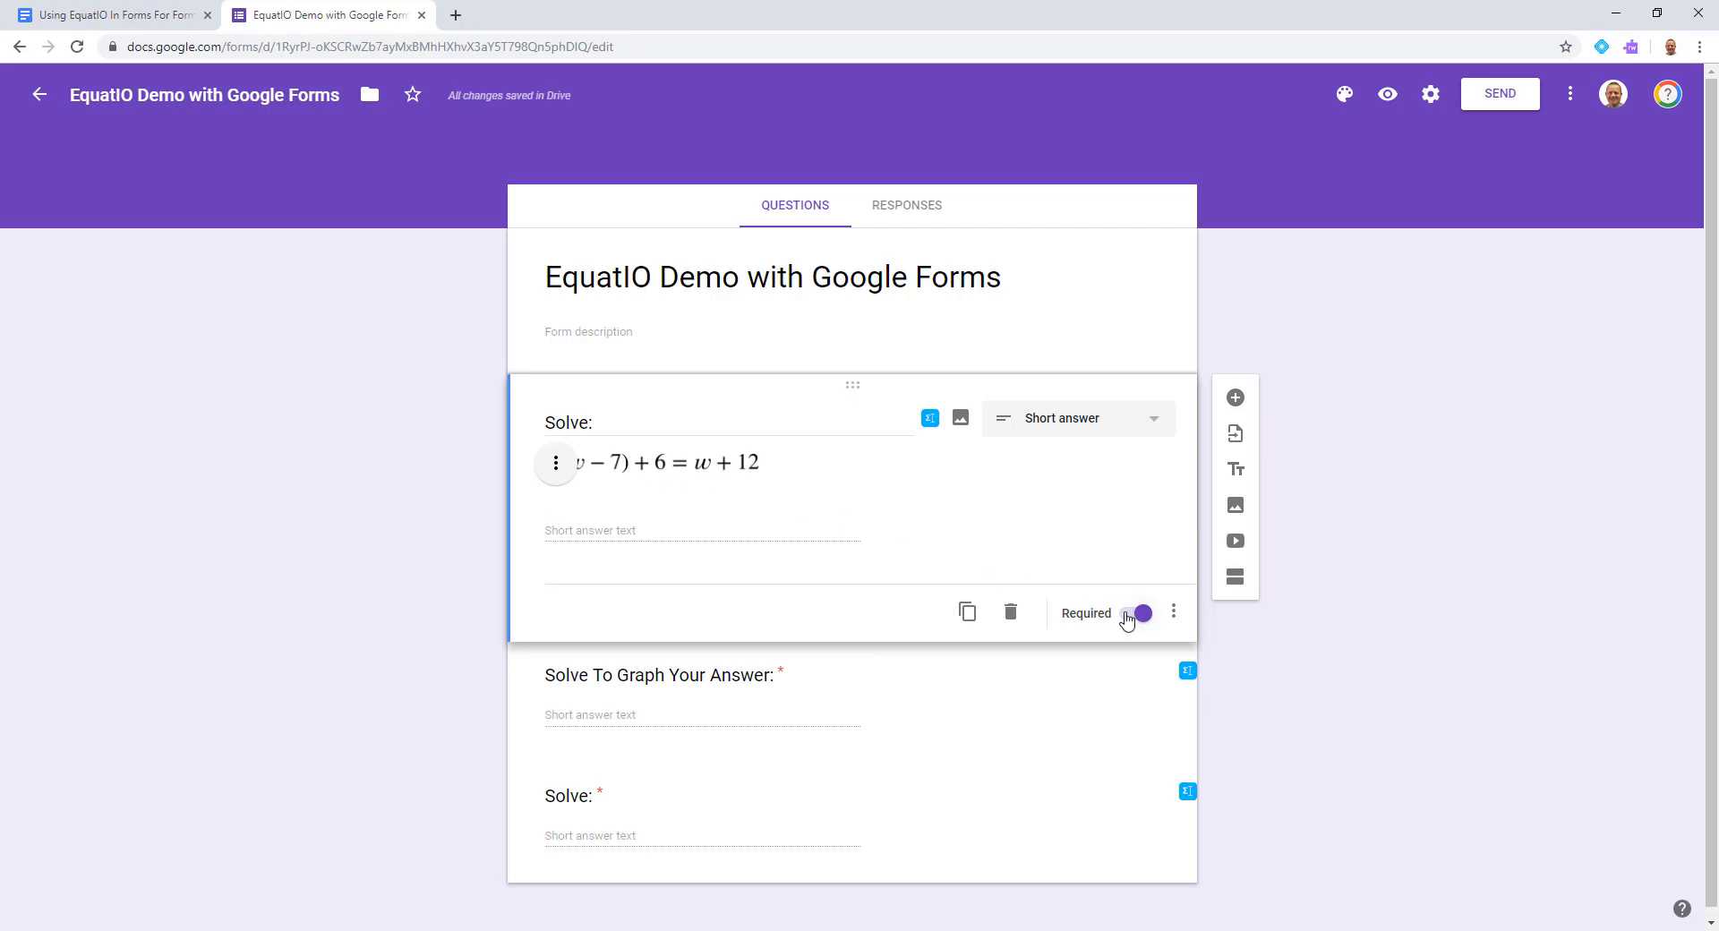
# Select the "Solve To Graph Your Answer:" question and copy the inequality x − (−6) ≤ −3 from the Google Docs document
pyautogui.click(589, 712)
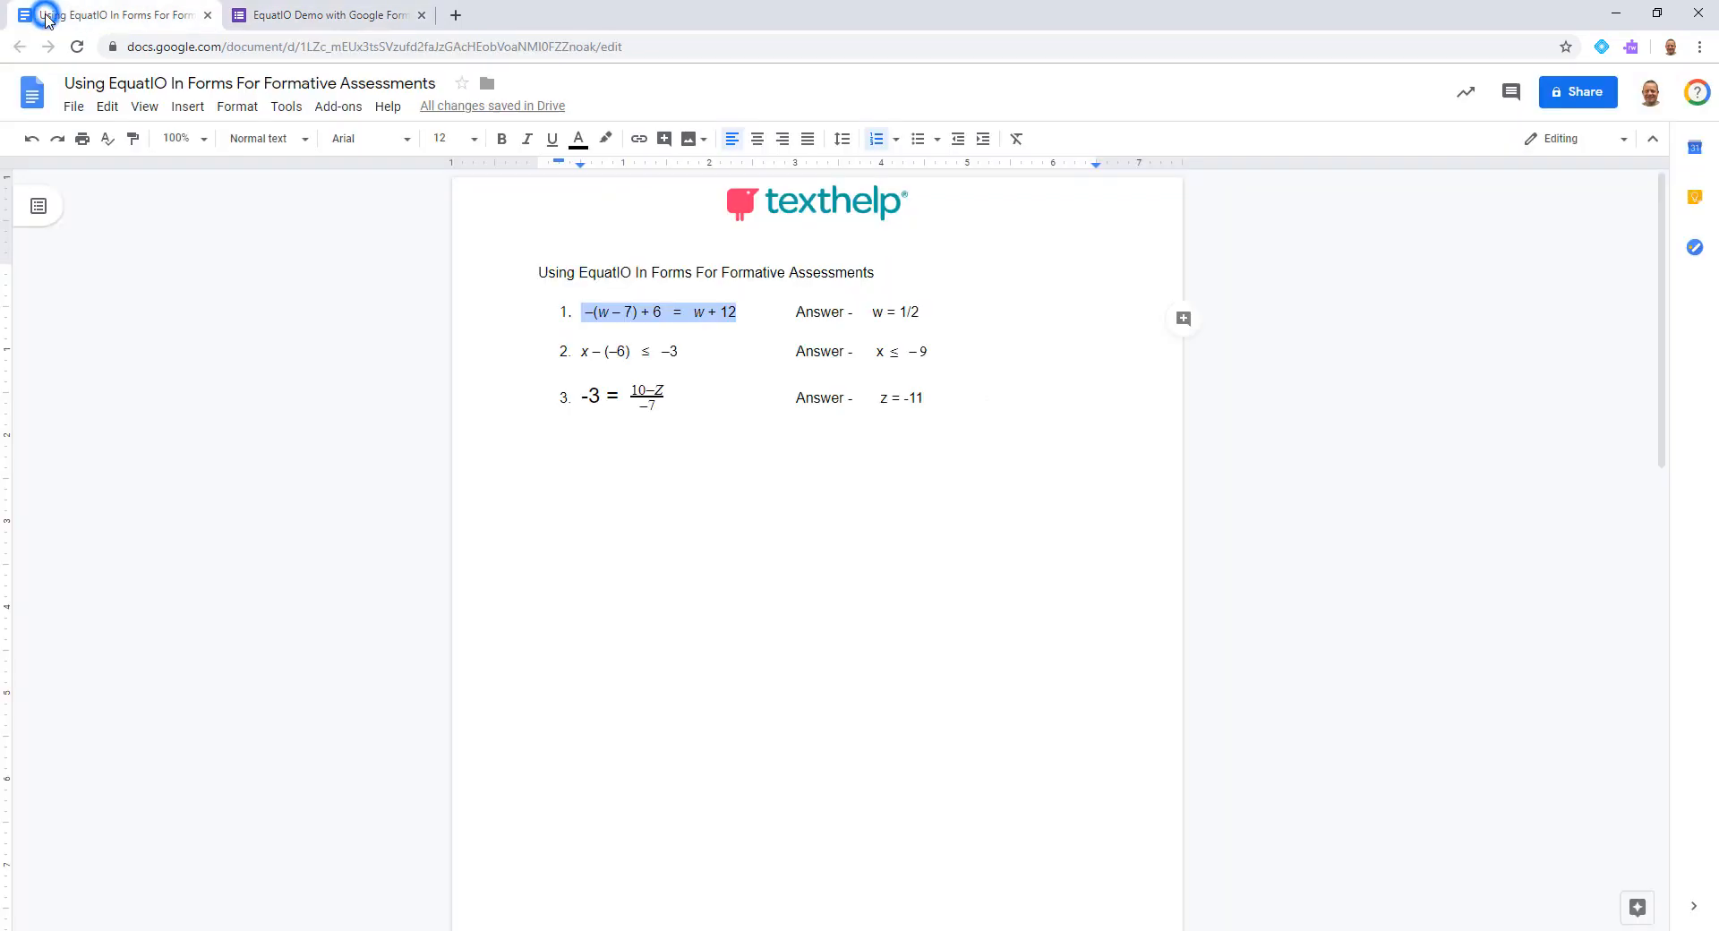
pyautogui.click(44, 15)
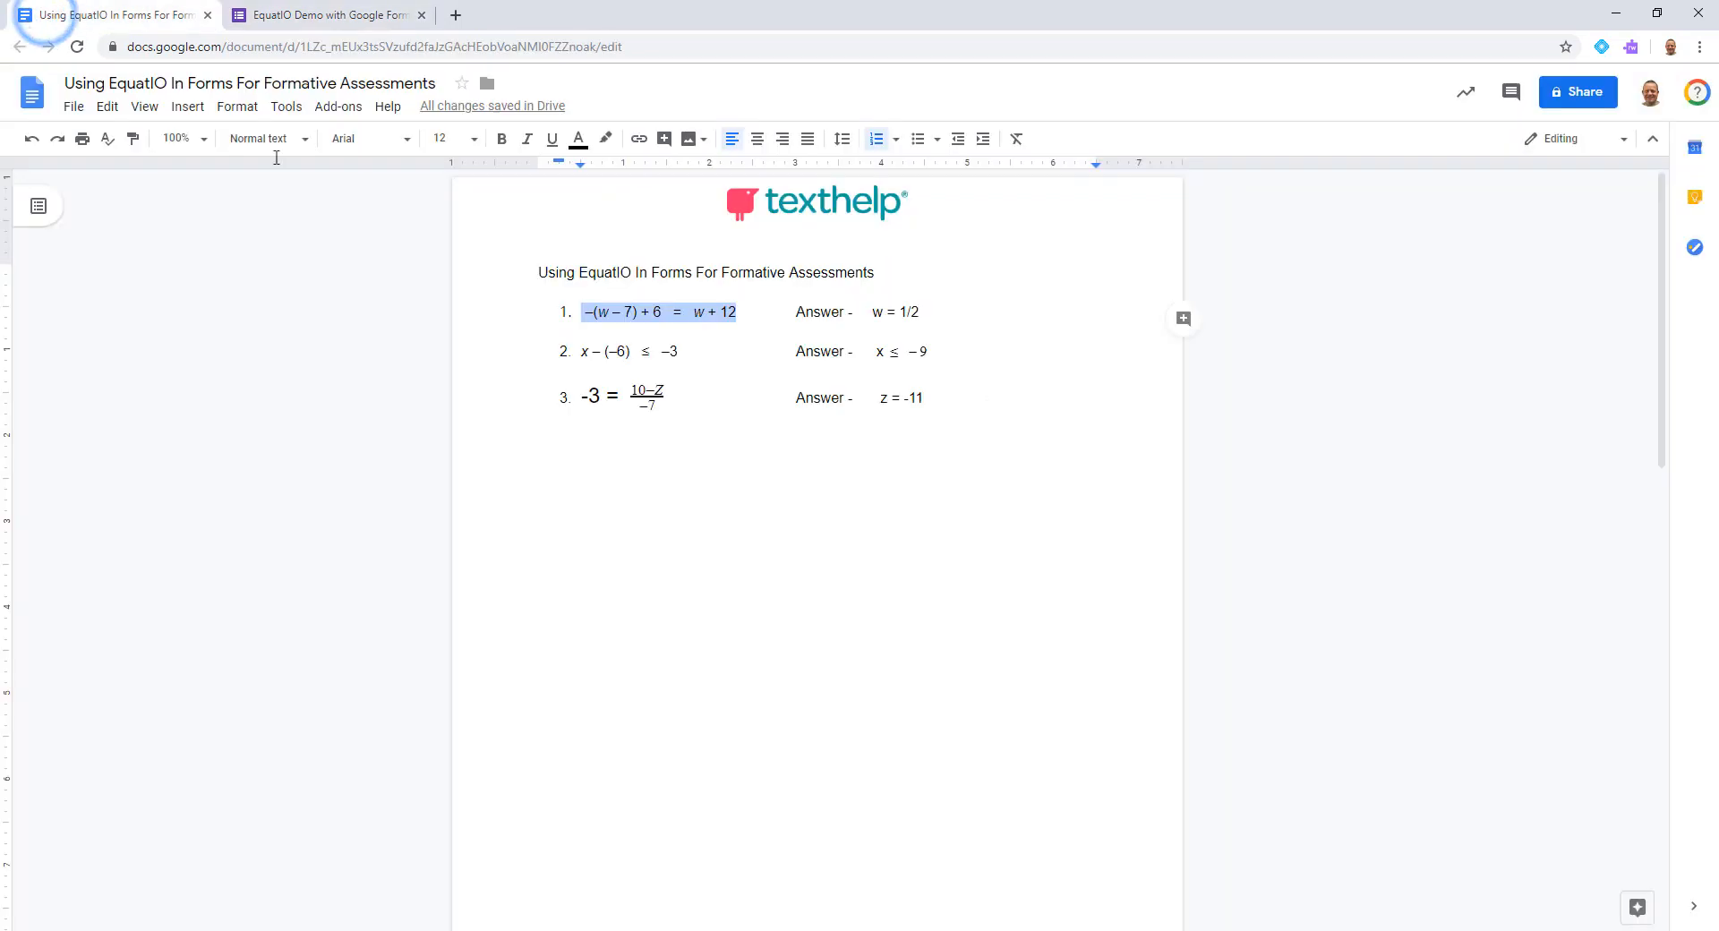
pyautogui.moveTo(578, 351); pyautogui.dragTo(681, 352)
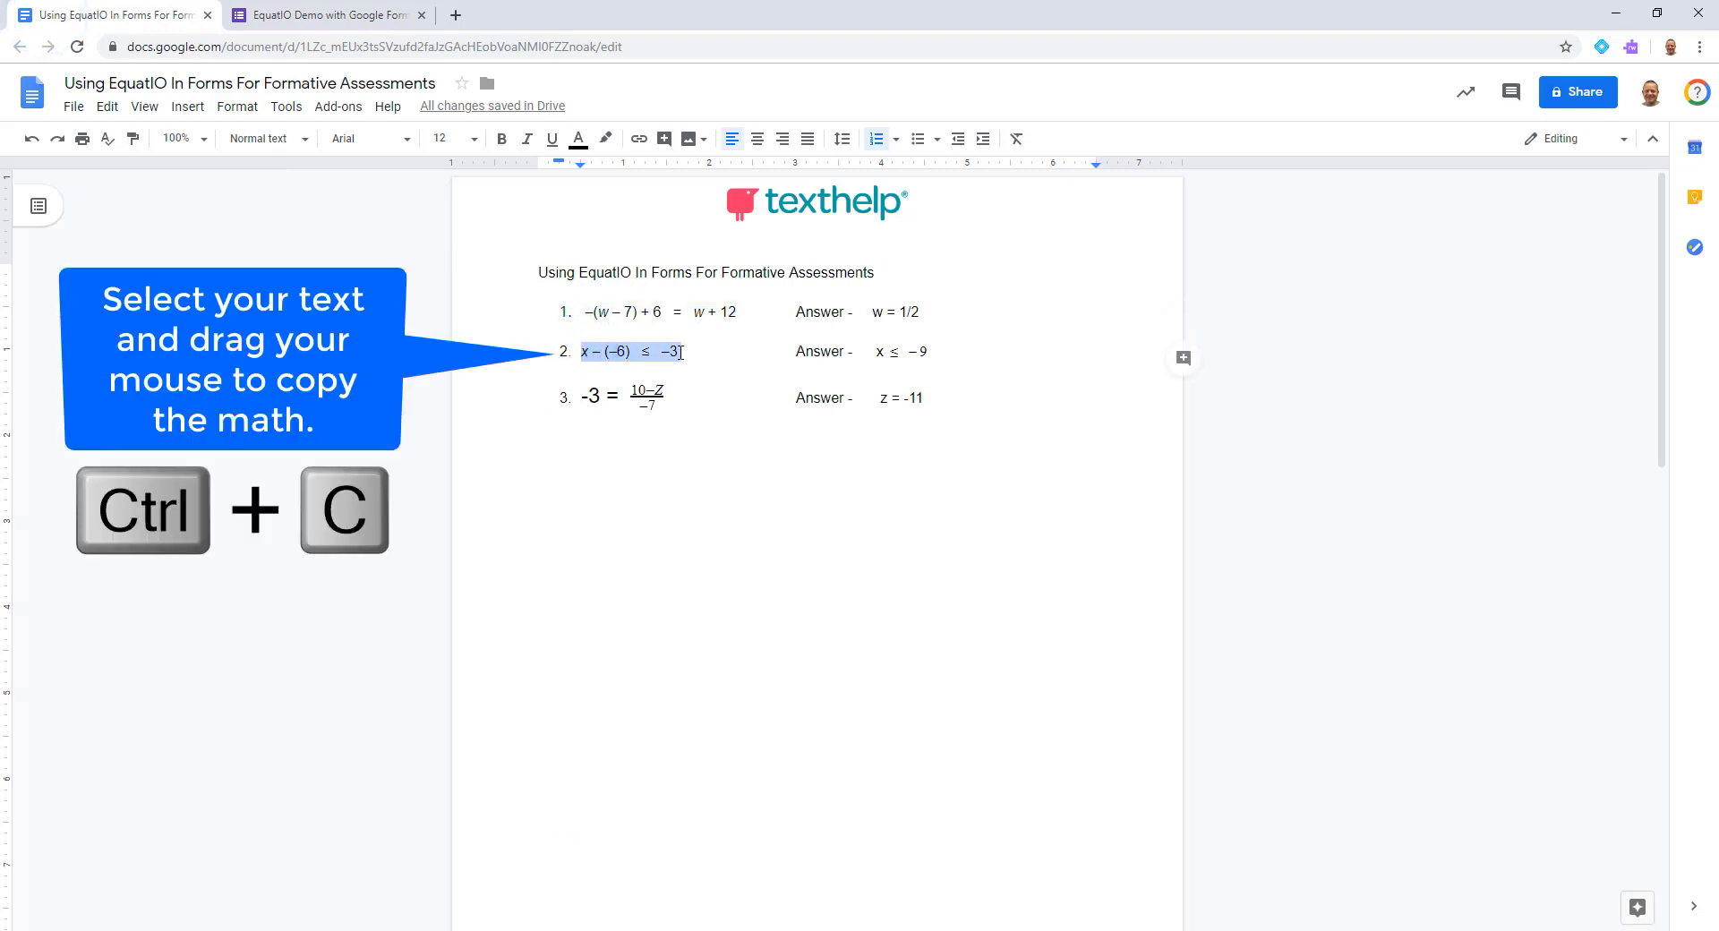
pyautogui.click(301, 16)
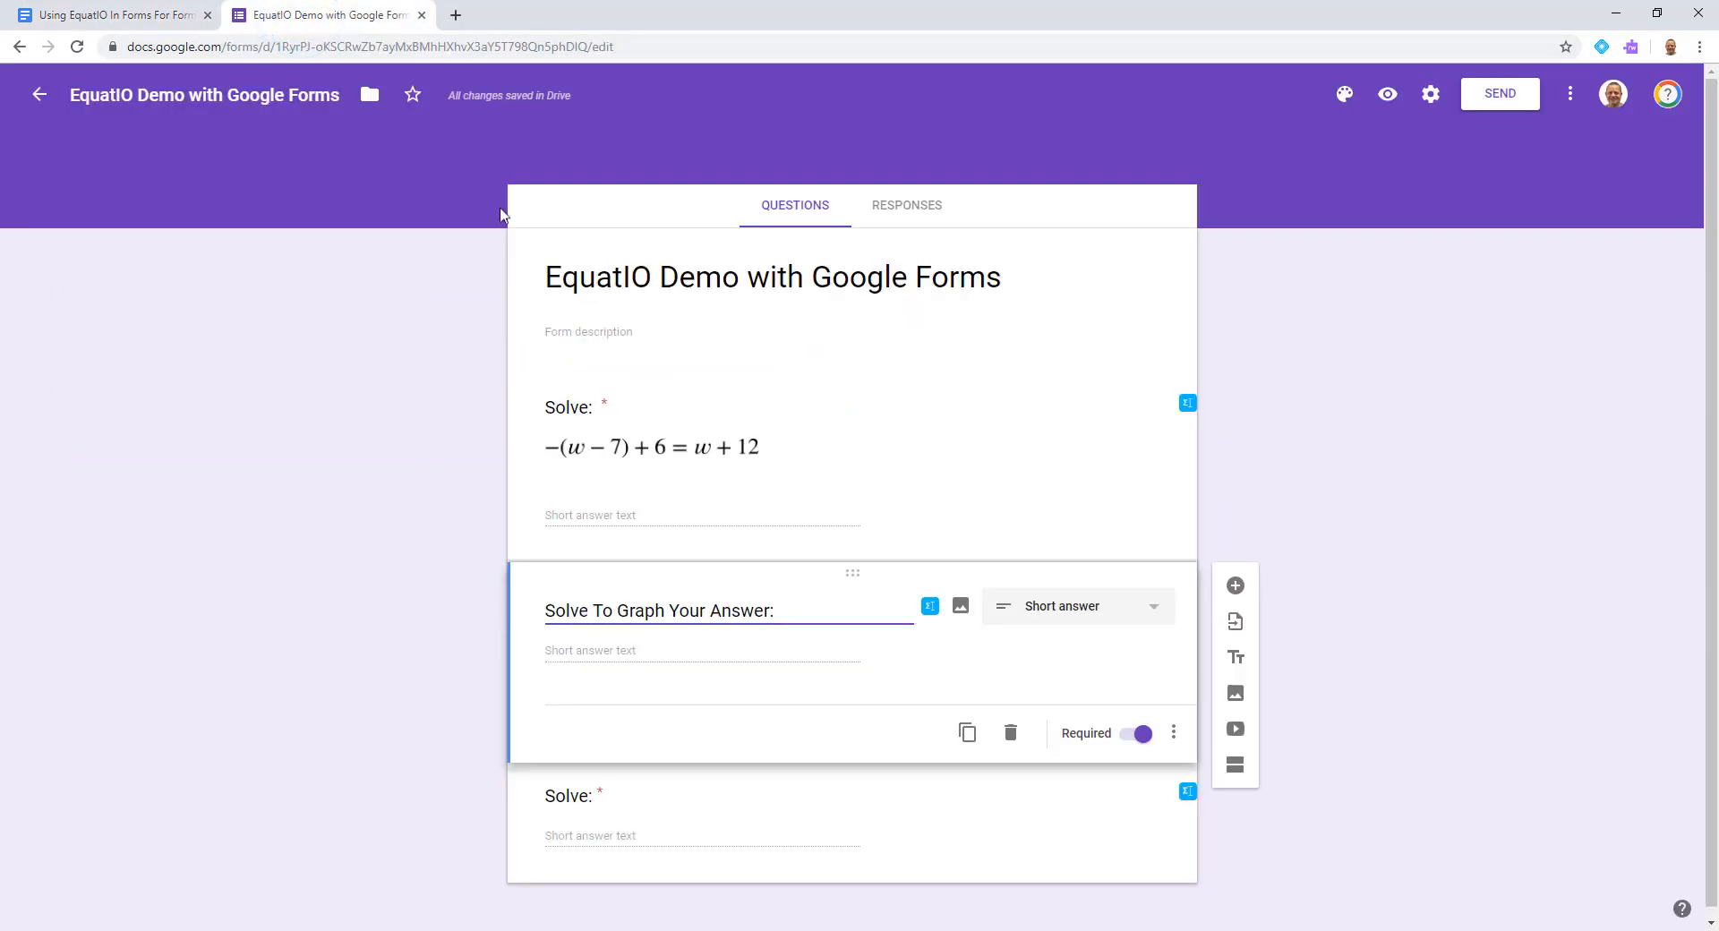
# Replace the Equation Editor's content with x − (−6) ≤ −3 and insert it into the "Solve To Graph Your Answer:" question
pyautogui.click(928, 610)
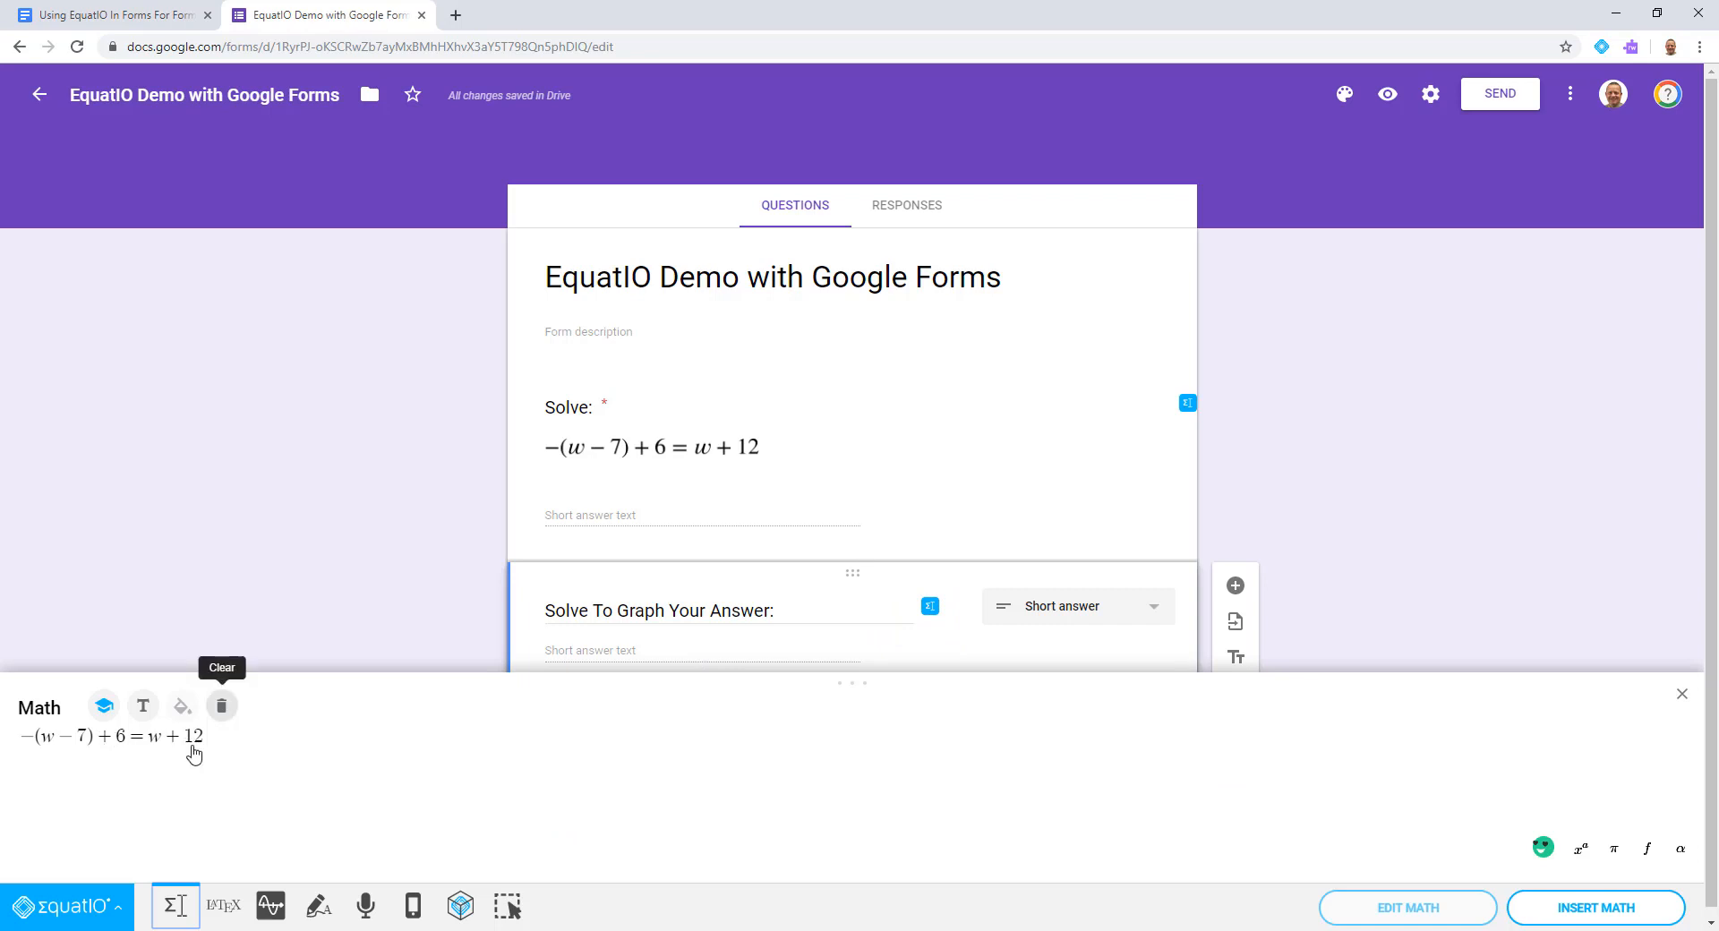
pyautogui.click(220, 708)
pyautogui.click(72, 736)
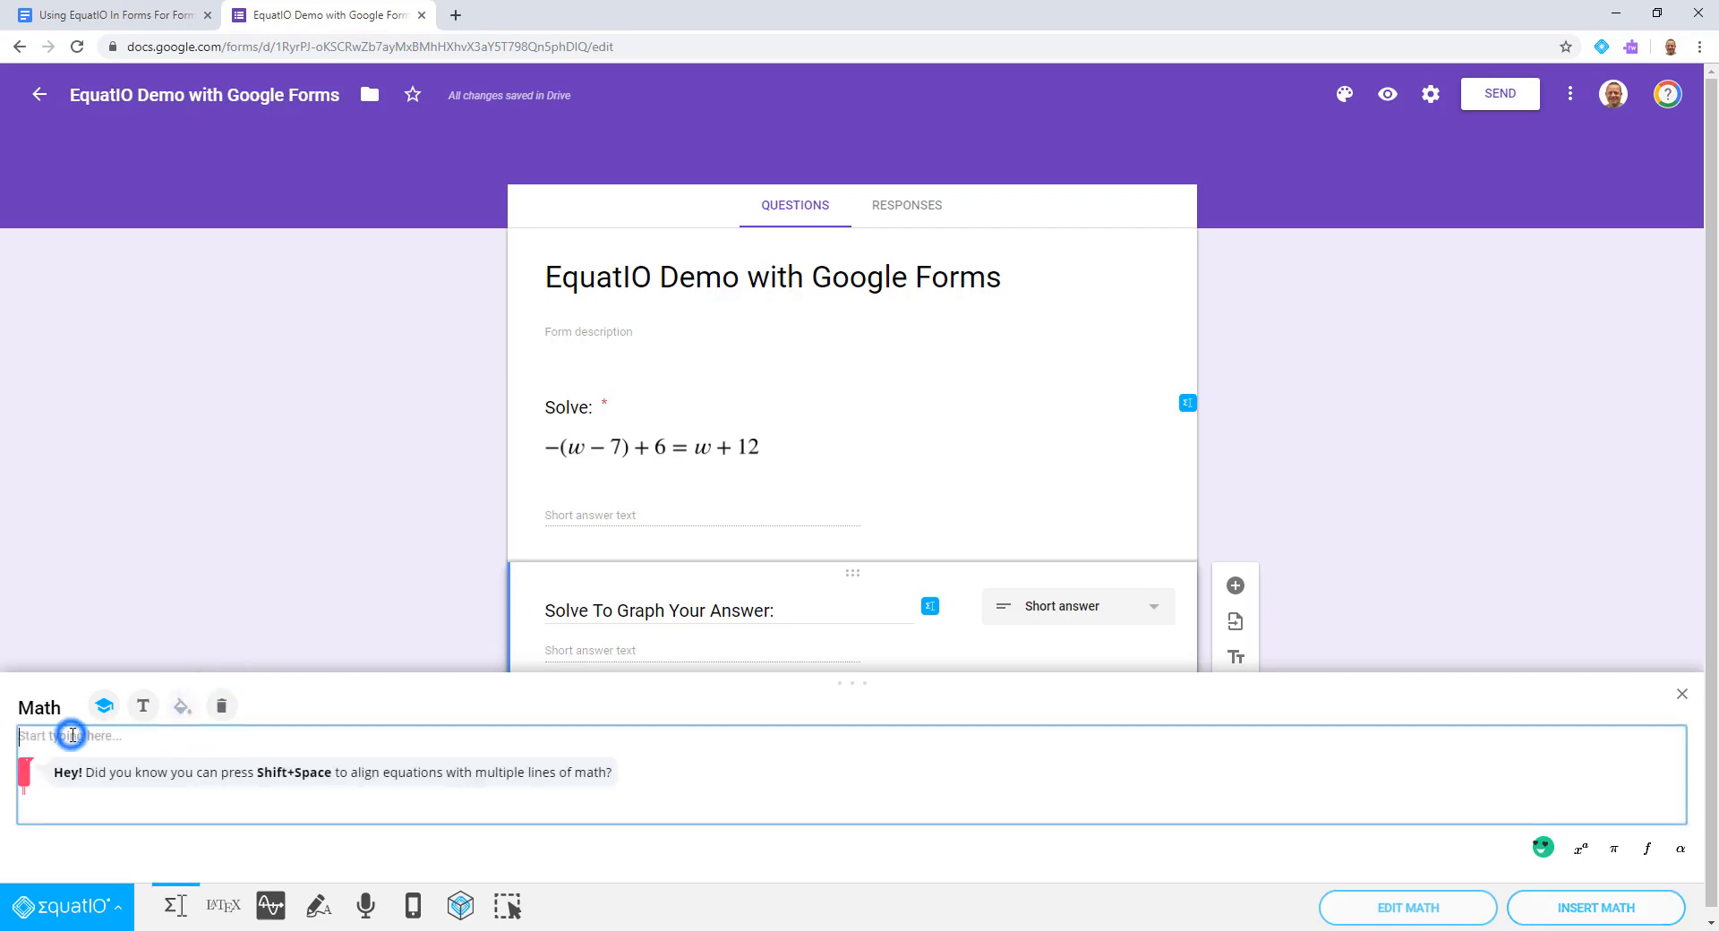
pyautogui.write('x−(−6)≤−3')
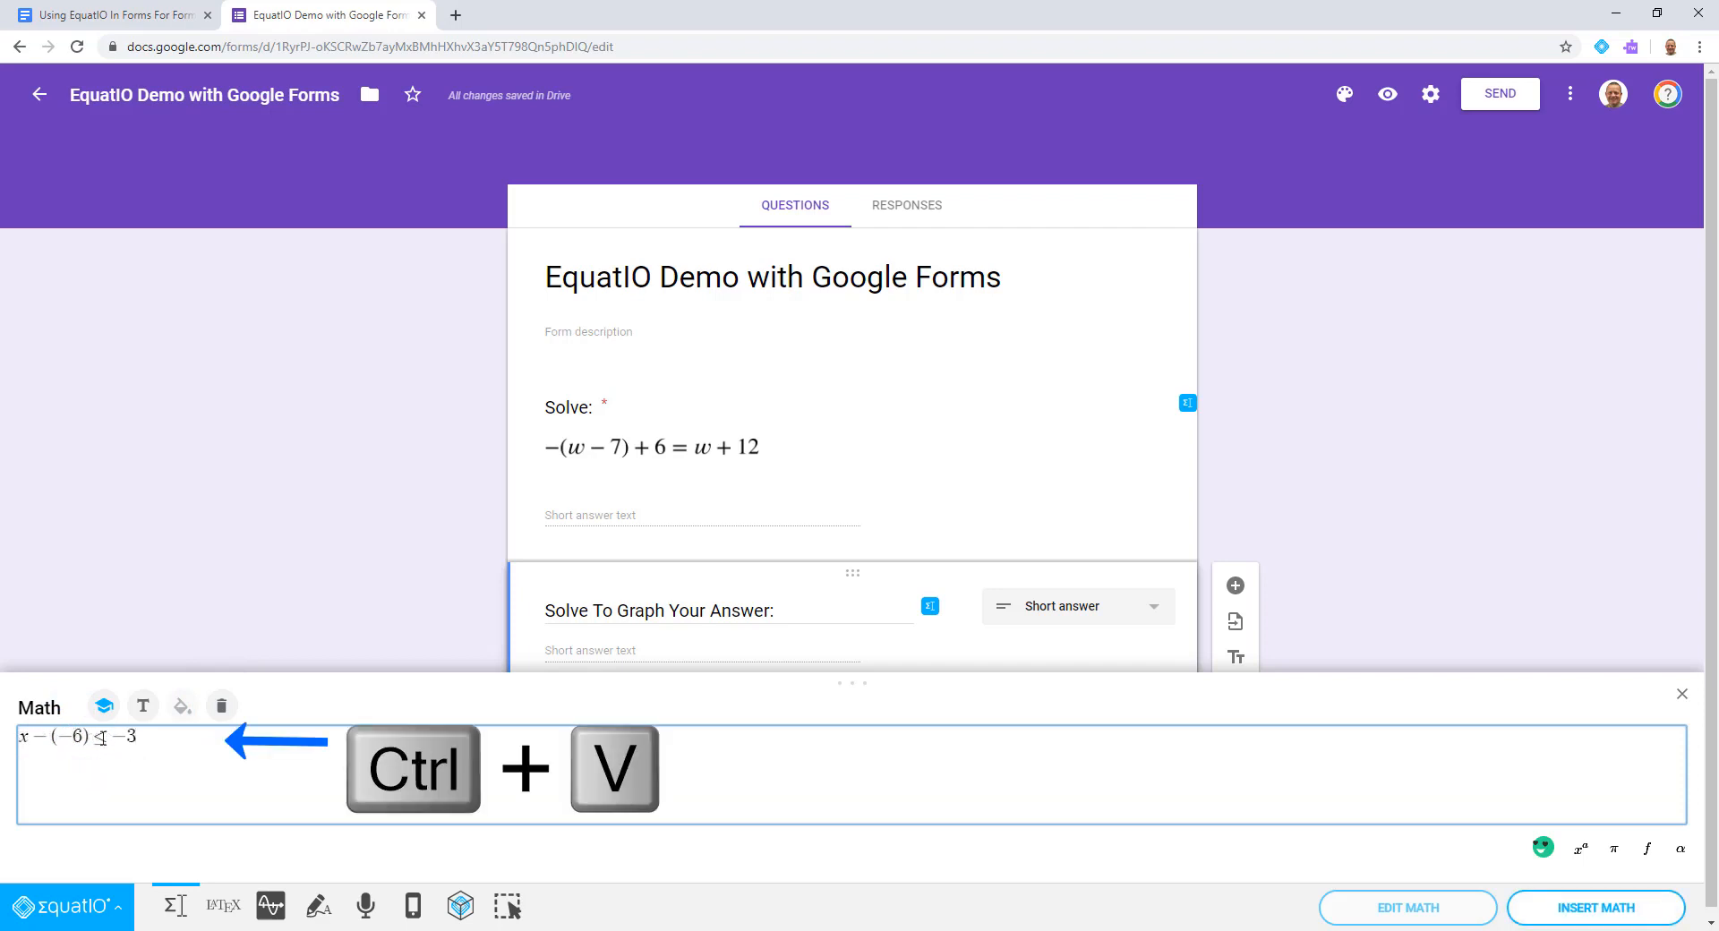
pyautogui.click(1592, 909)
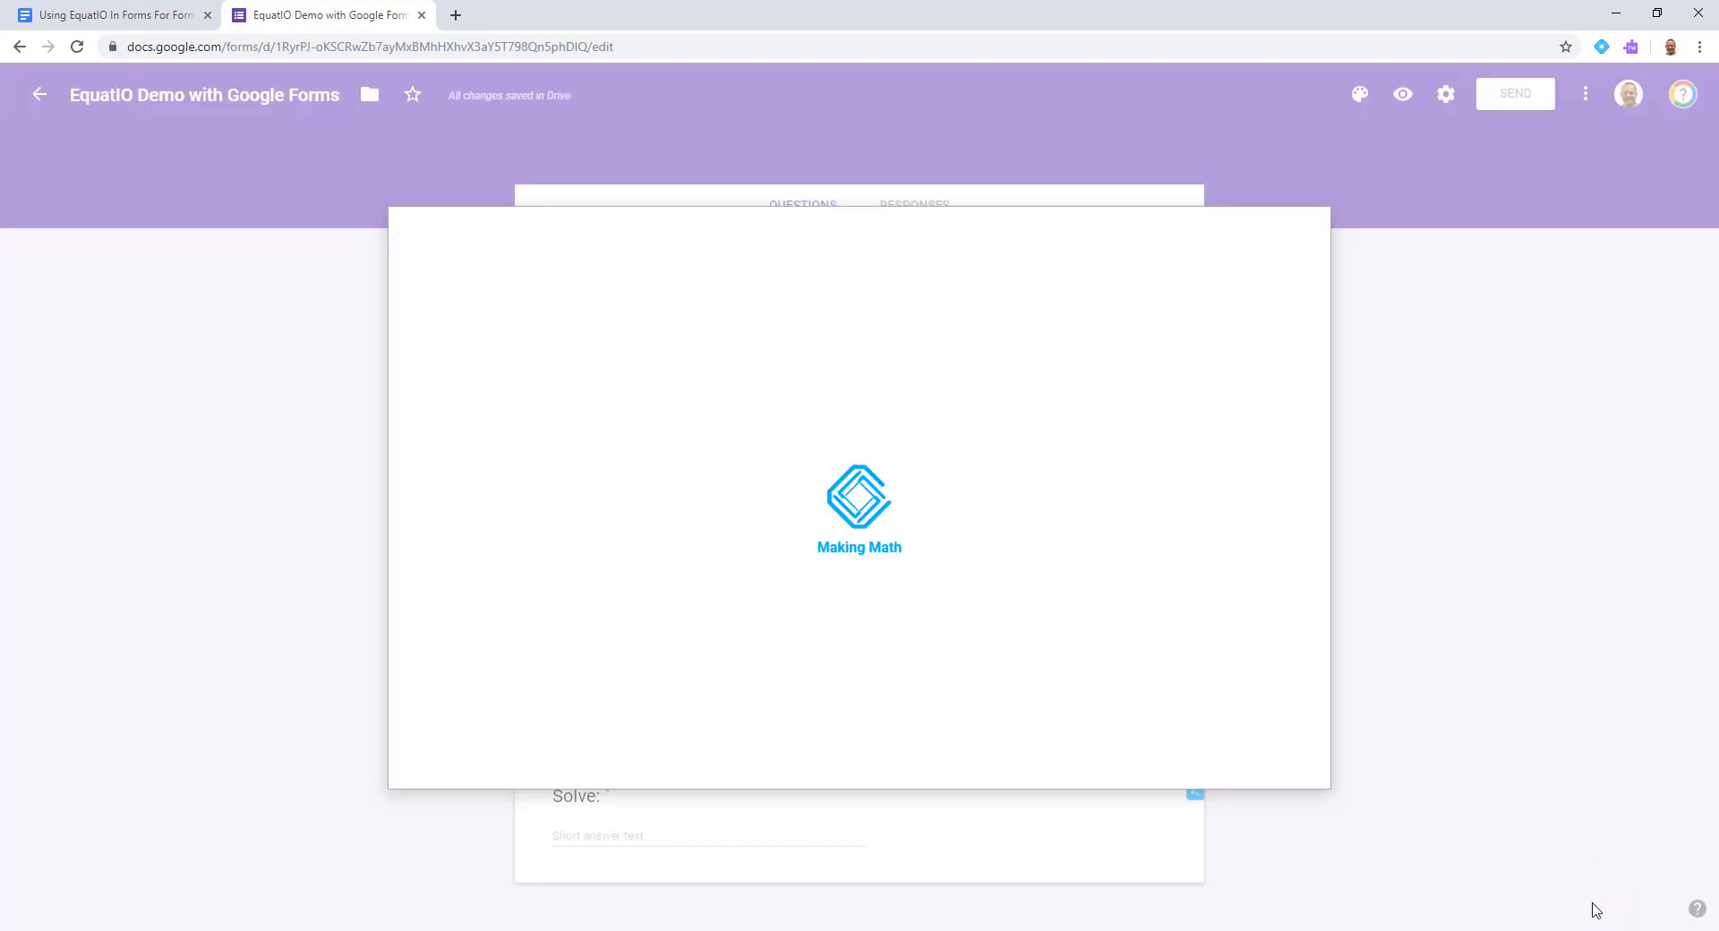
pyautogui.scroll(-1, 822, 718)
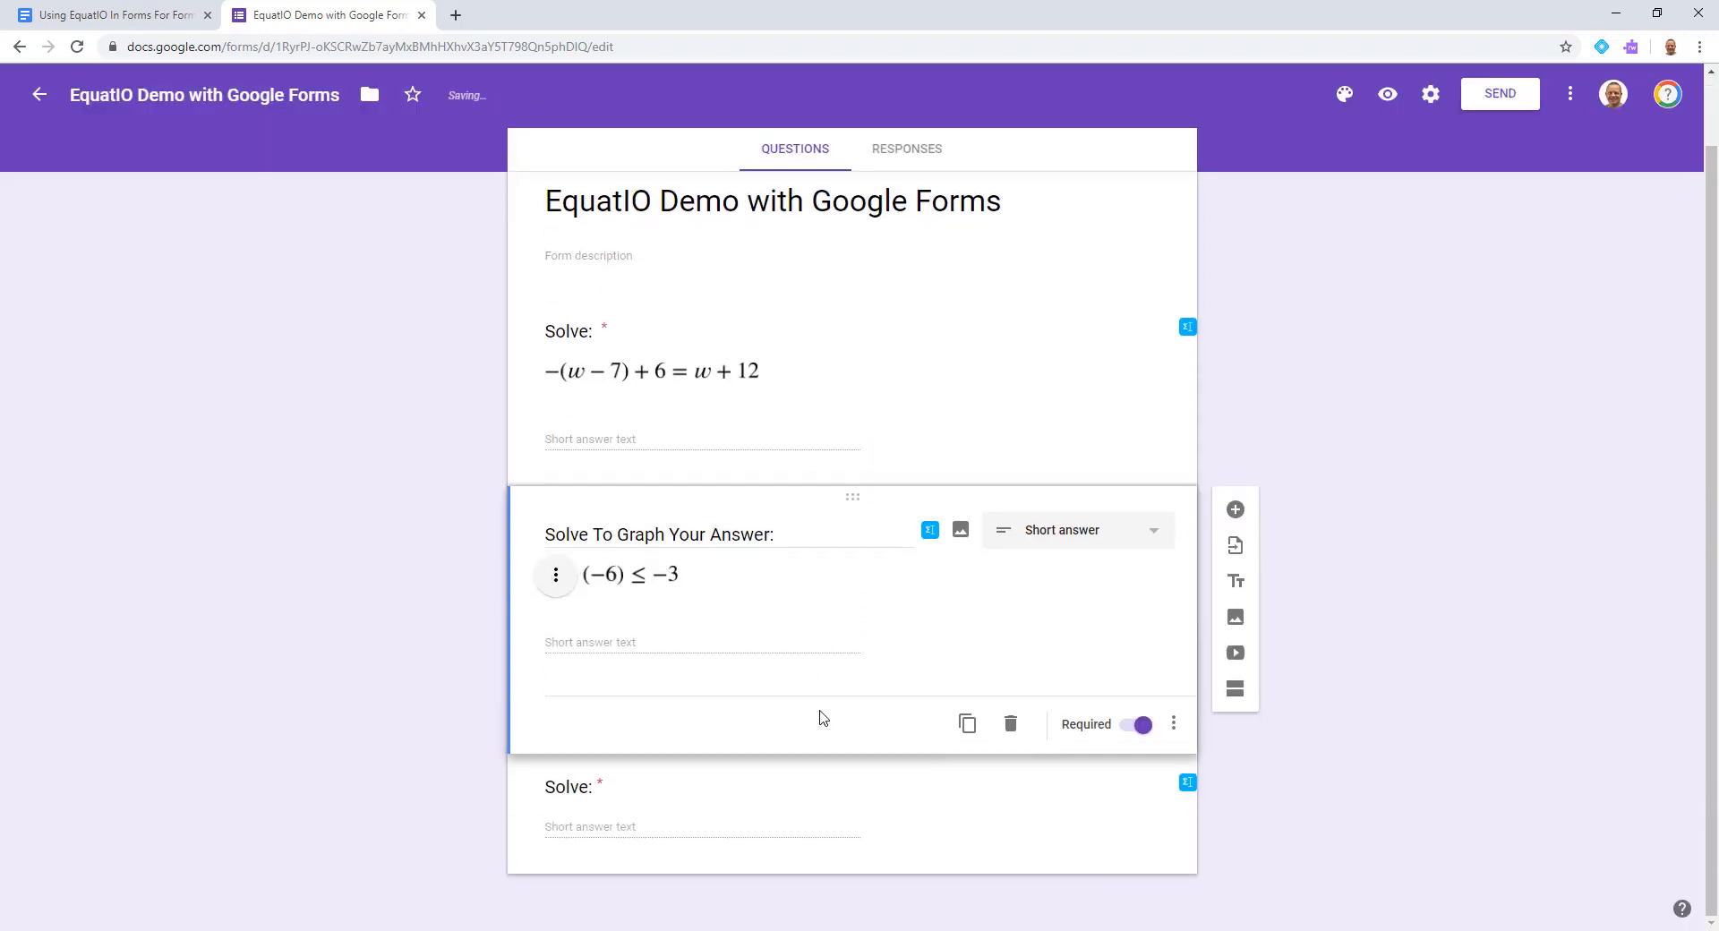
# Open EquatIO for the last "Solve:" question and copy the third equation, with its fraction, from the Google Docs document
pyautogui.click(605, 829)
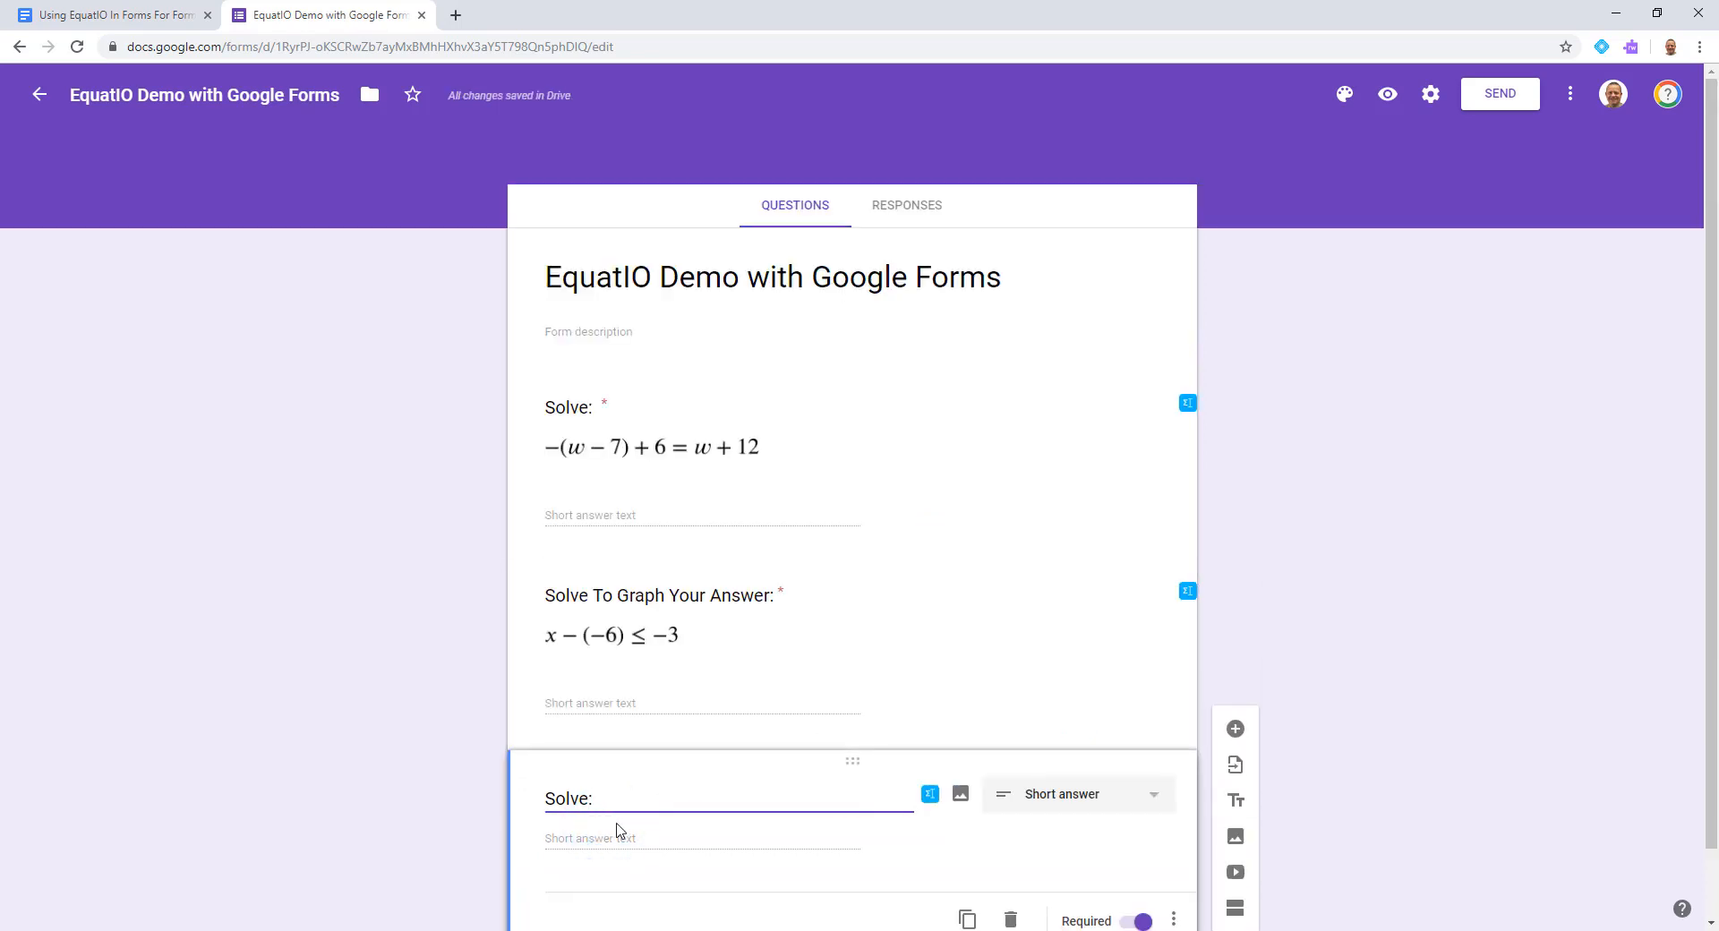
pyautogui.click(930, 795)
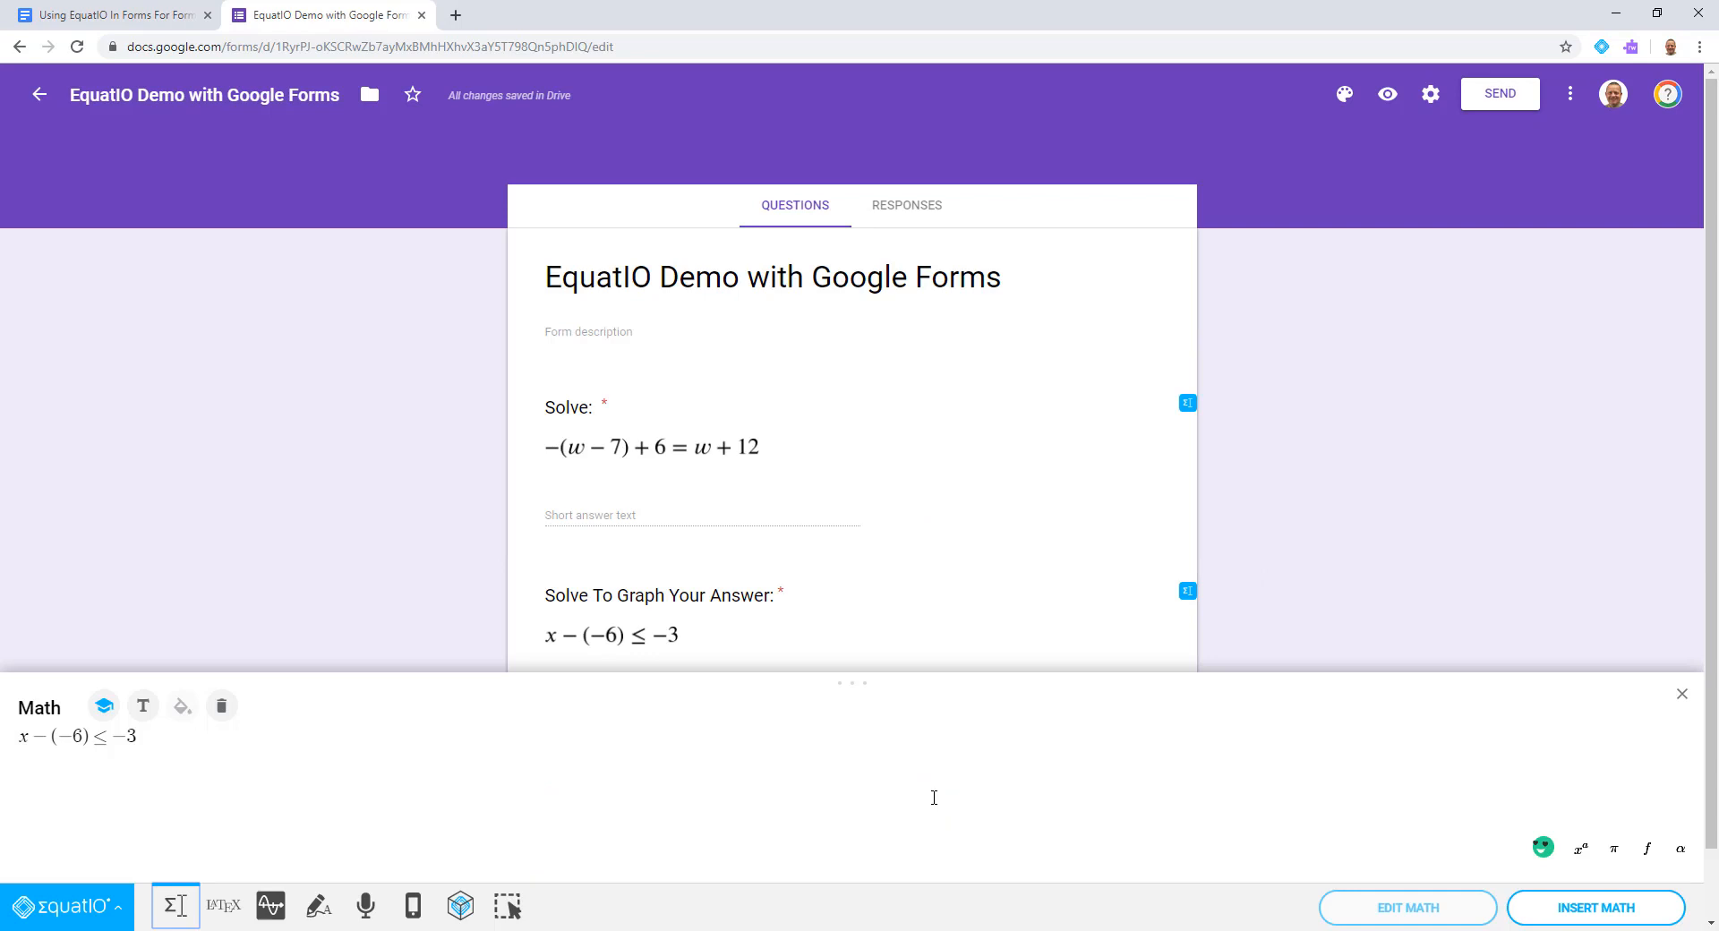
pyautogui.click(86, 14)
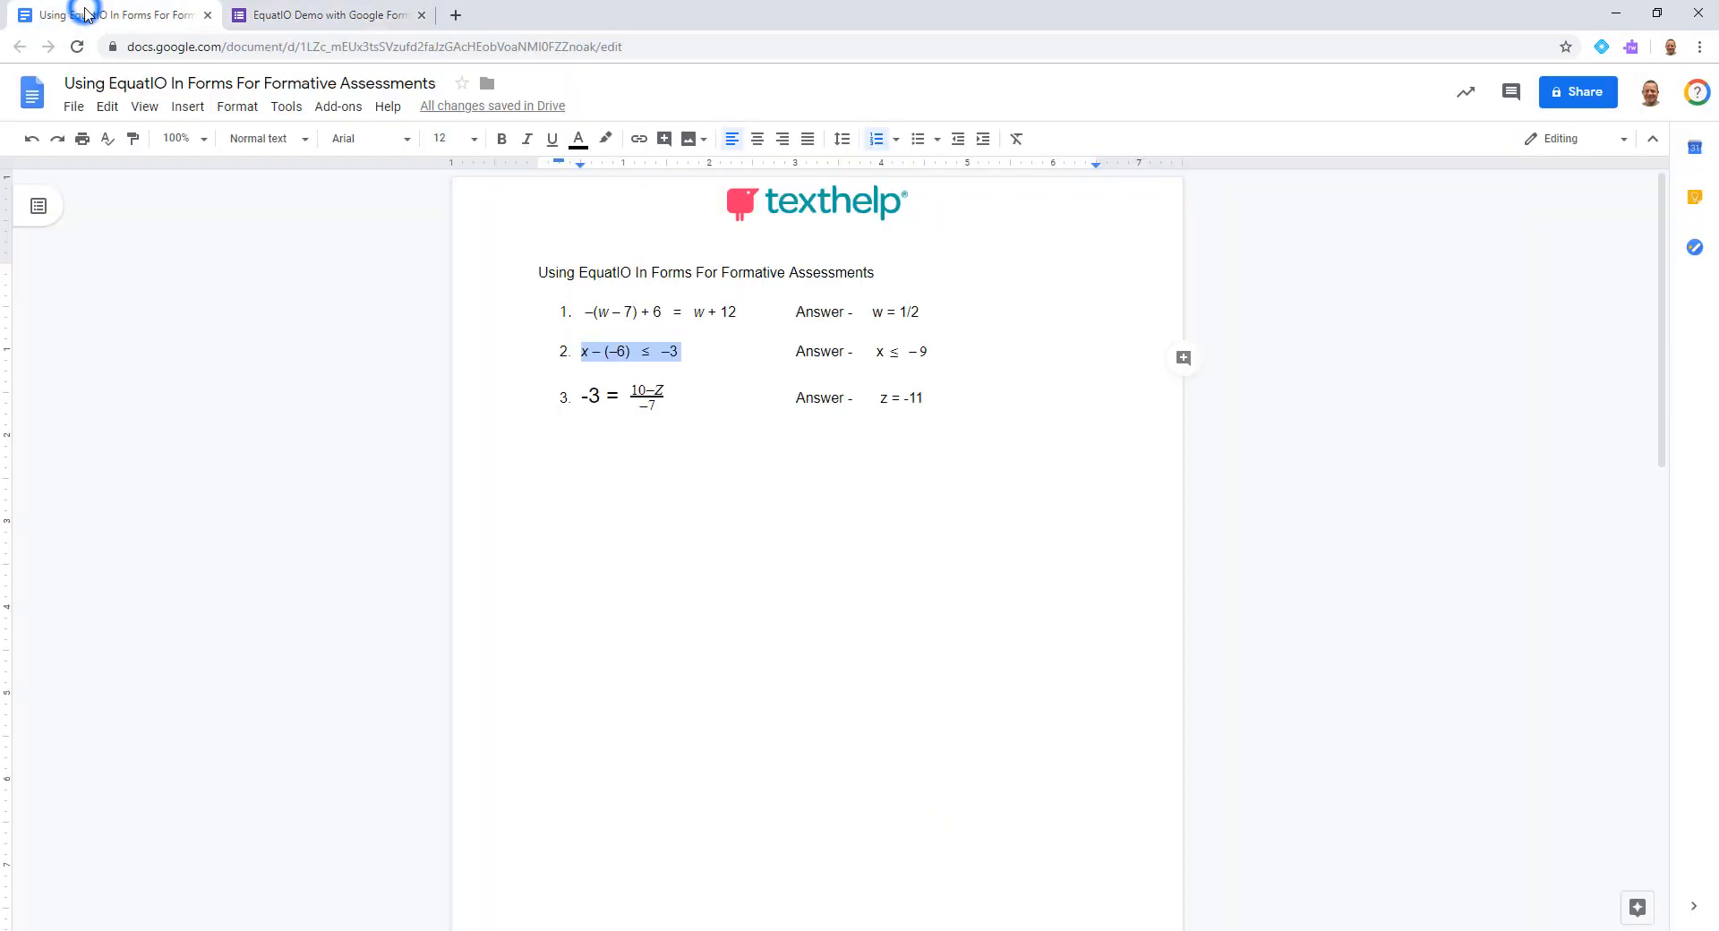
pyautogui.moveTo(582, 401); pyautogui.dragTo(664, 409)
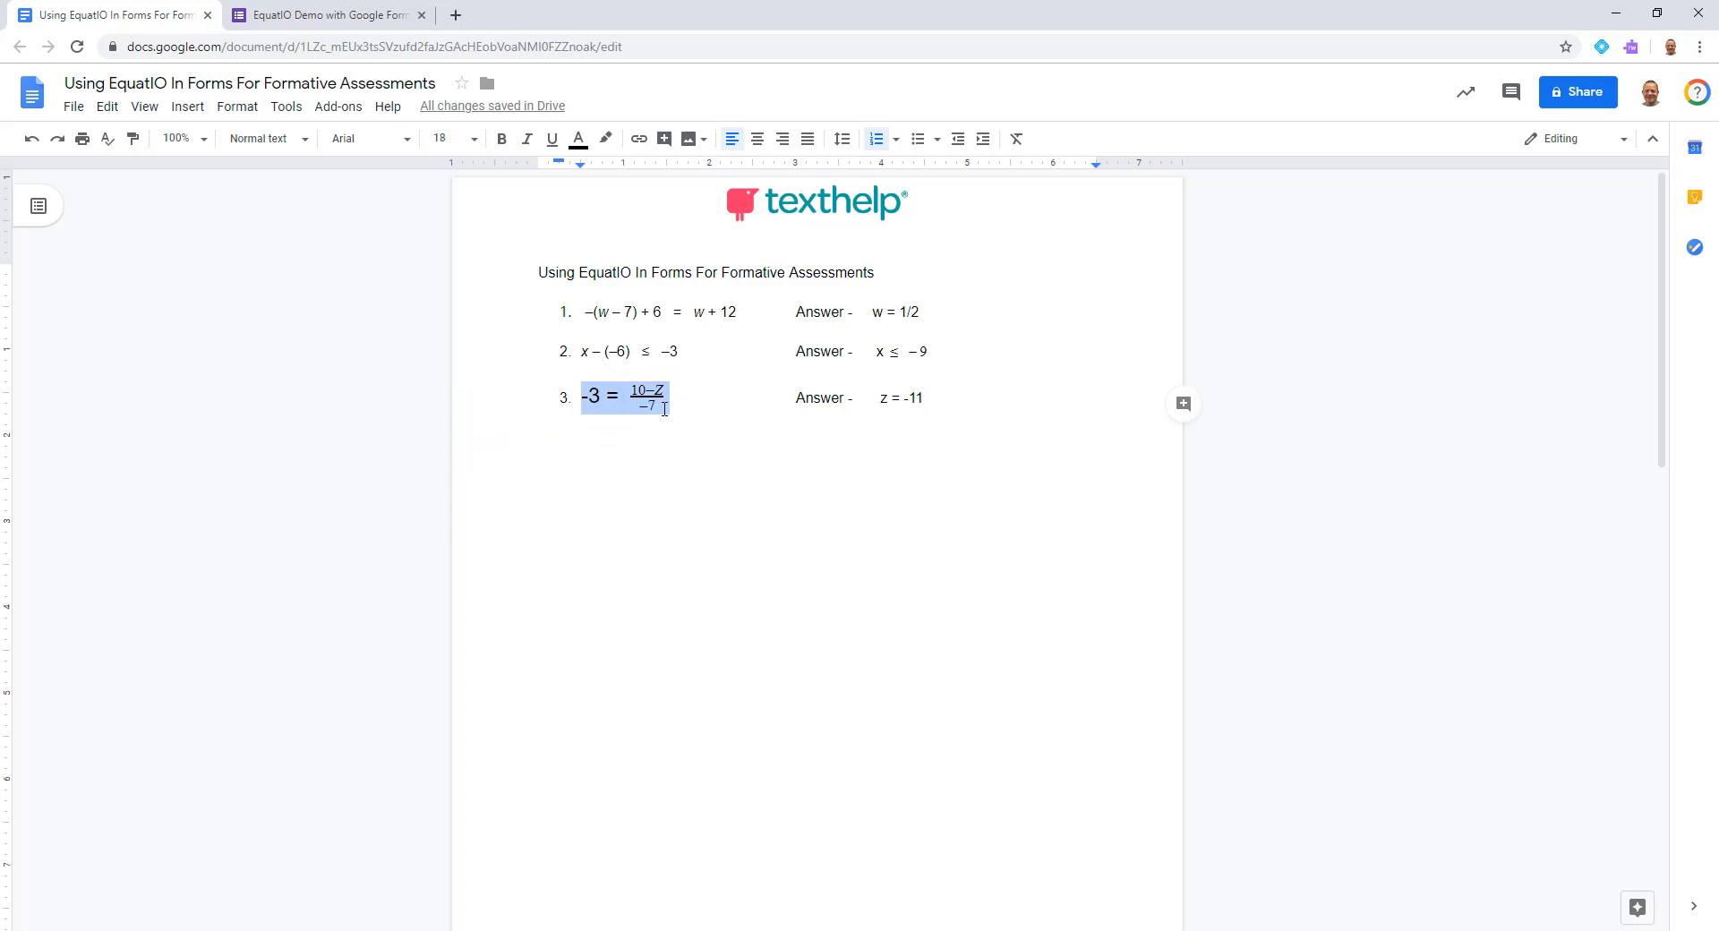
pyautogui.click(188, 109)
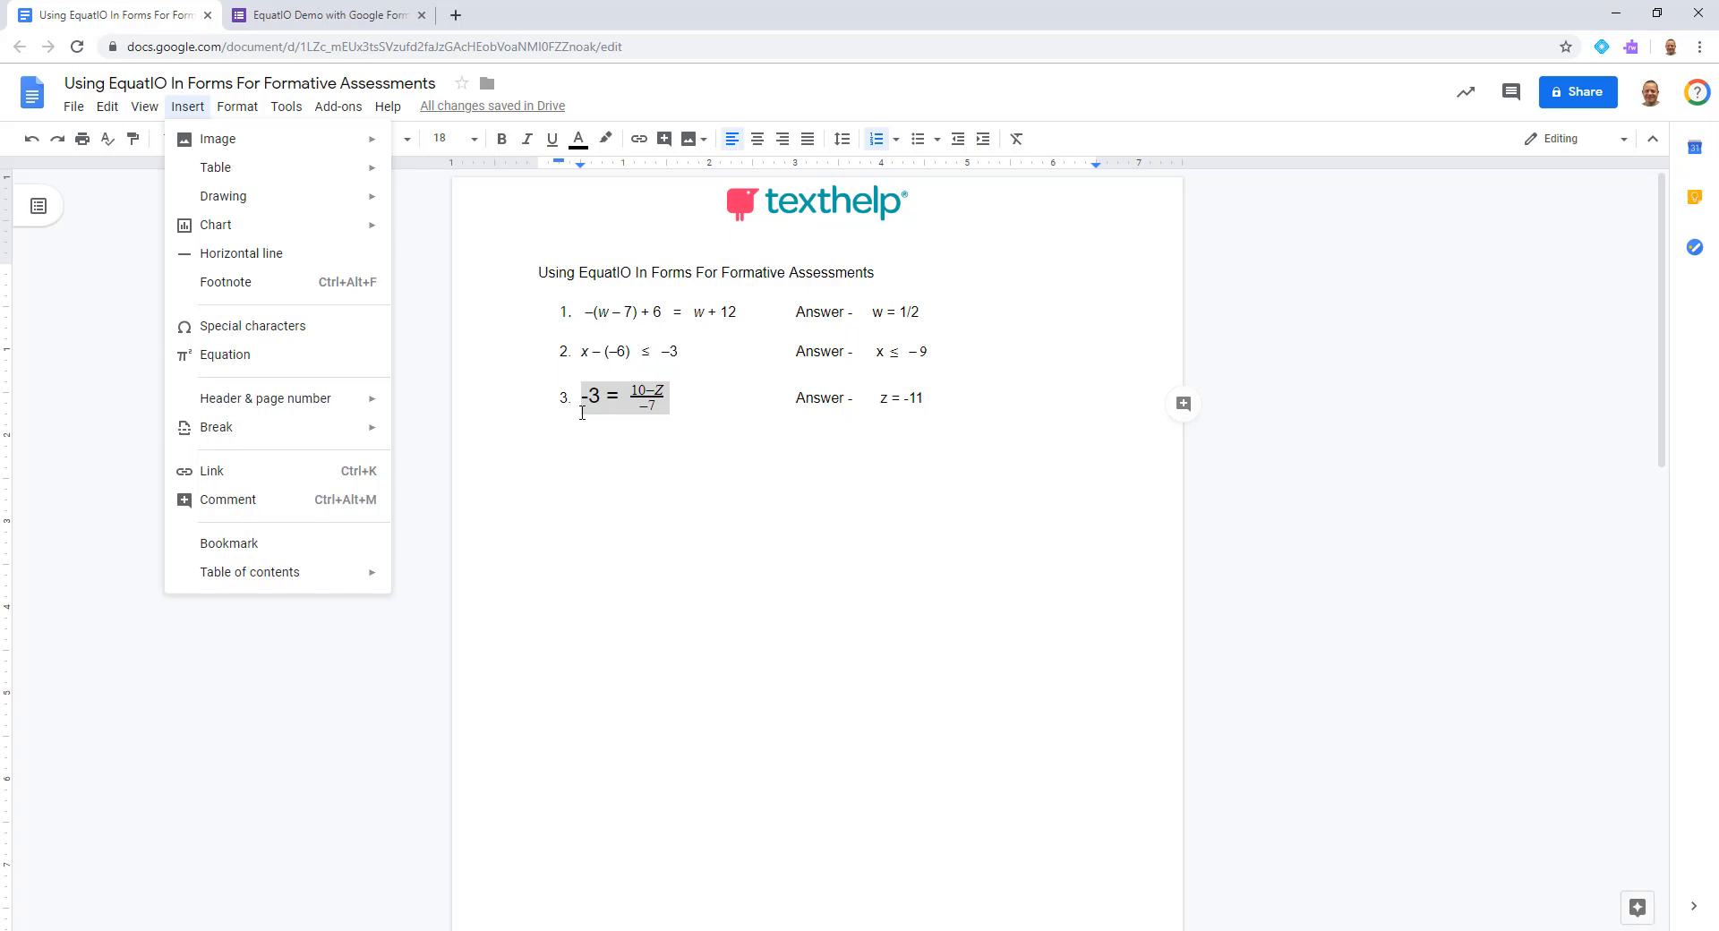
pyautogui.click(278, 16)
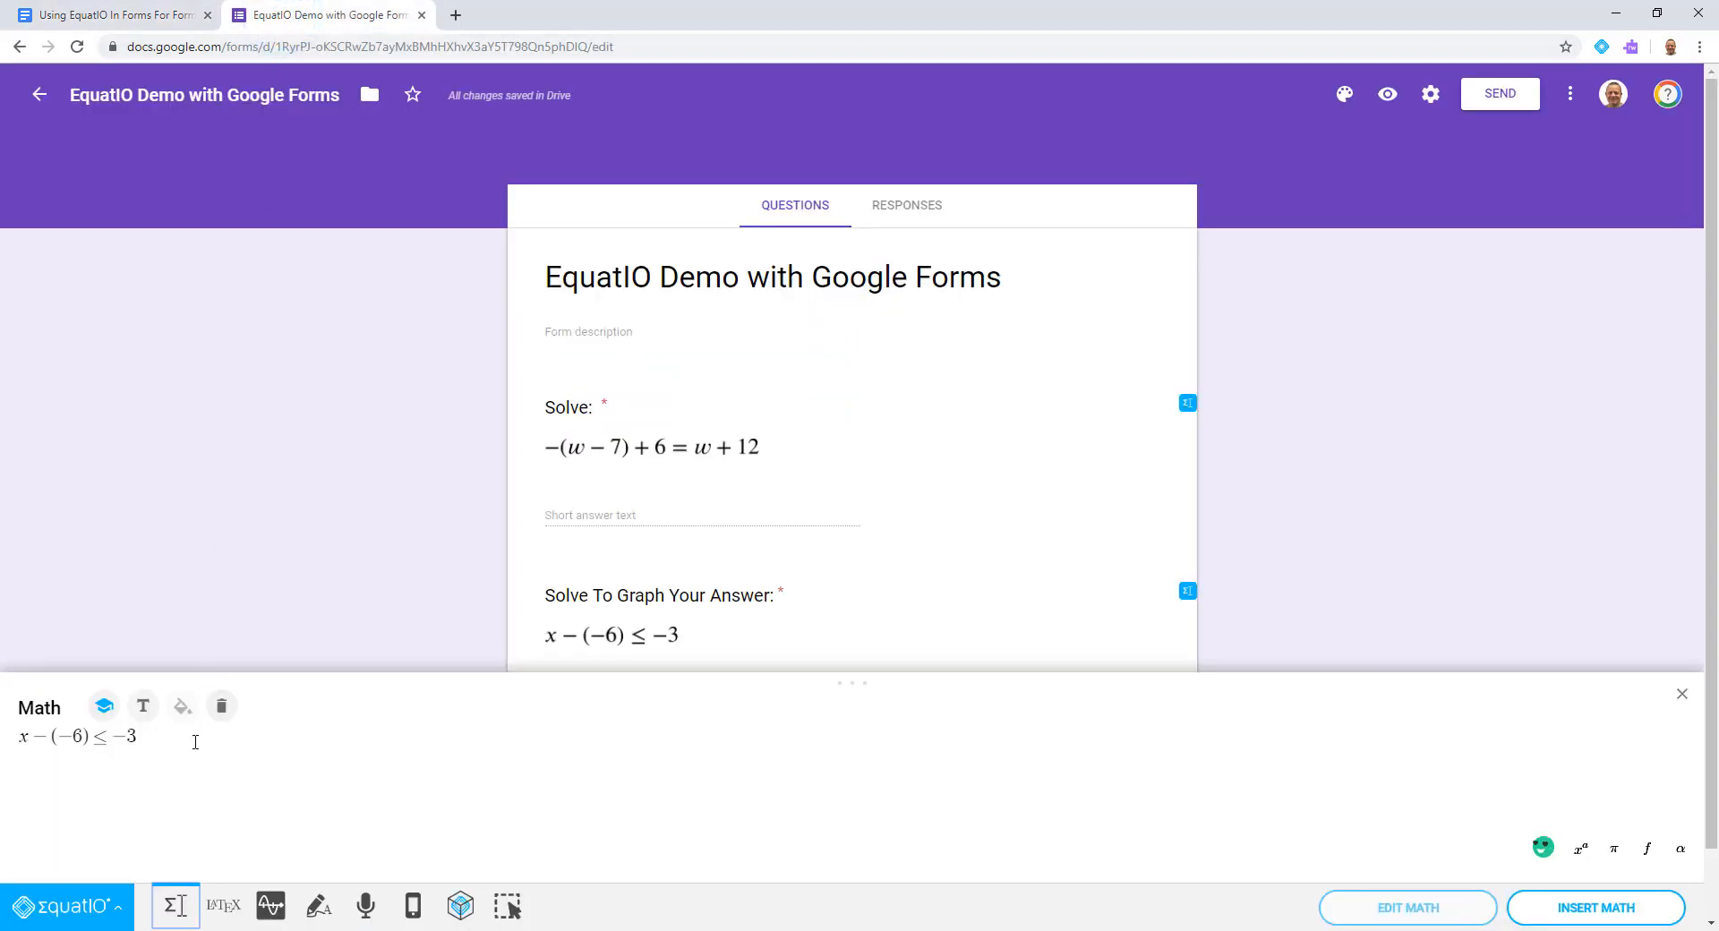
# Replace the Equation Editor's content with the copied third equation and delete the trailing −7, leaving −3 = 10 − Z
pyautogui.click(221, 706)
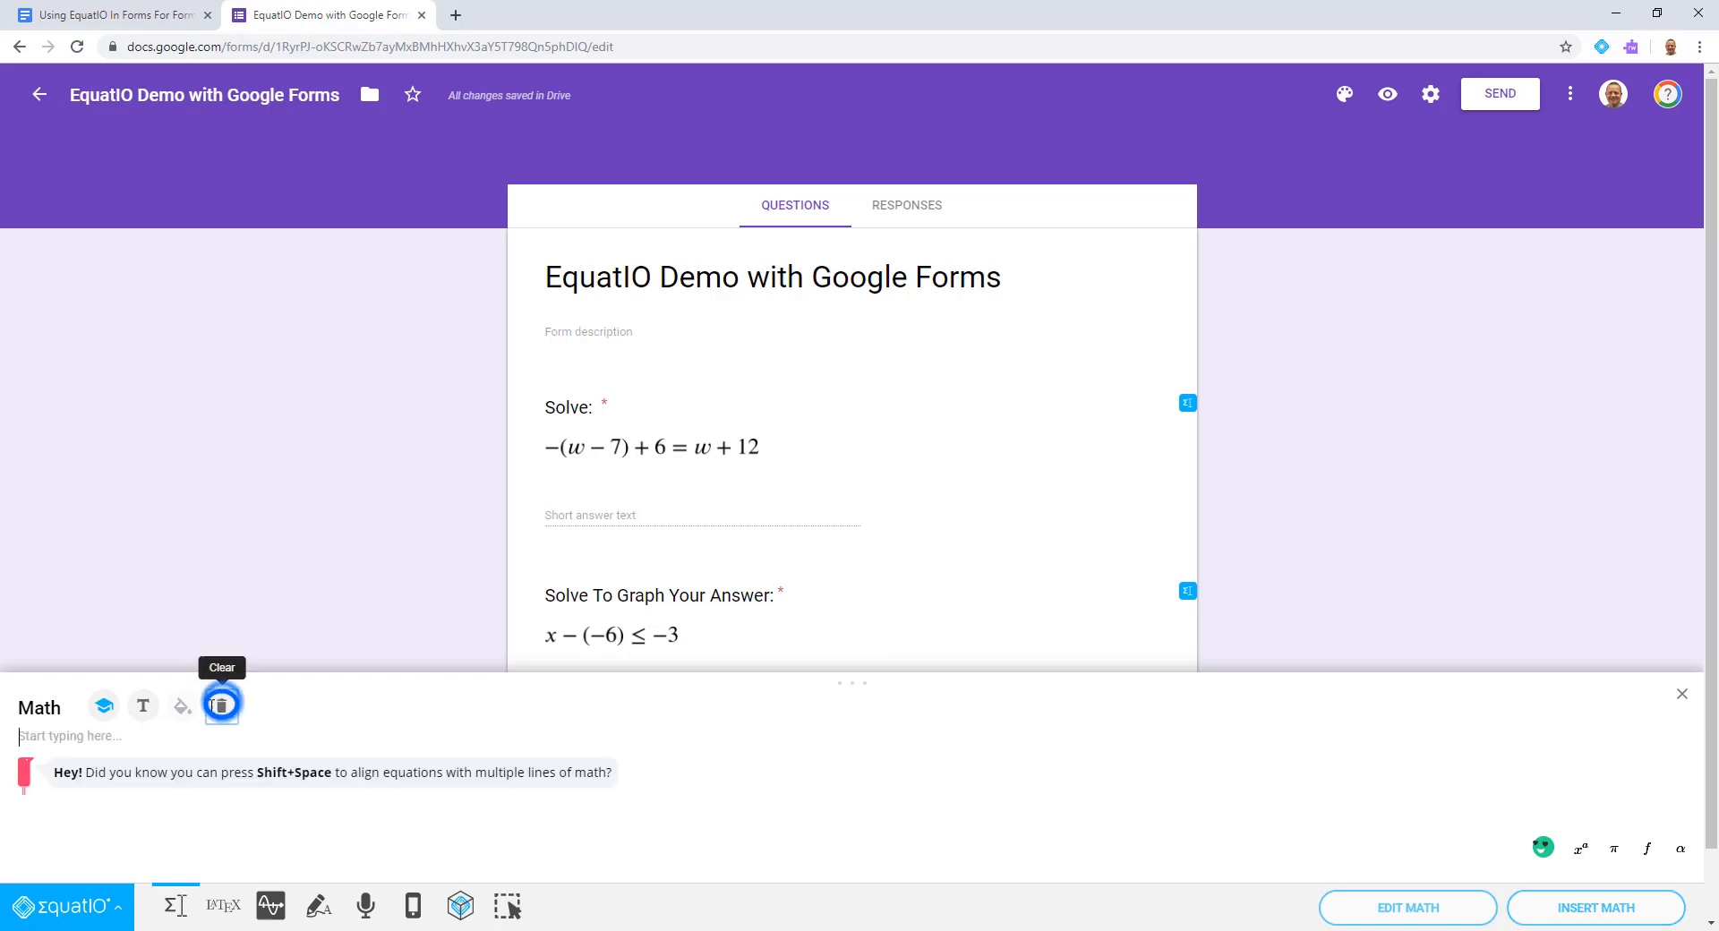
pyautogui.click(123, 739)
pyautogui.hotkey('ctrl', 'v')
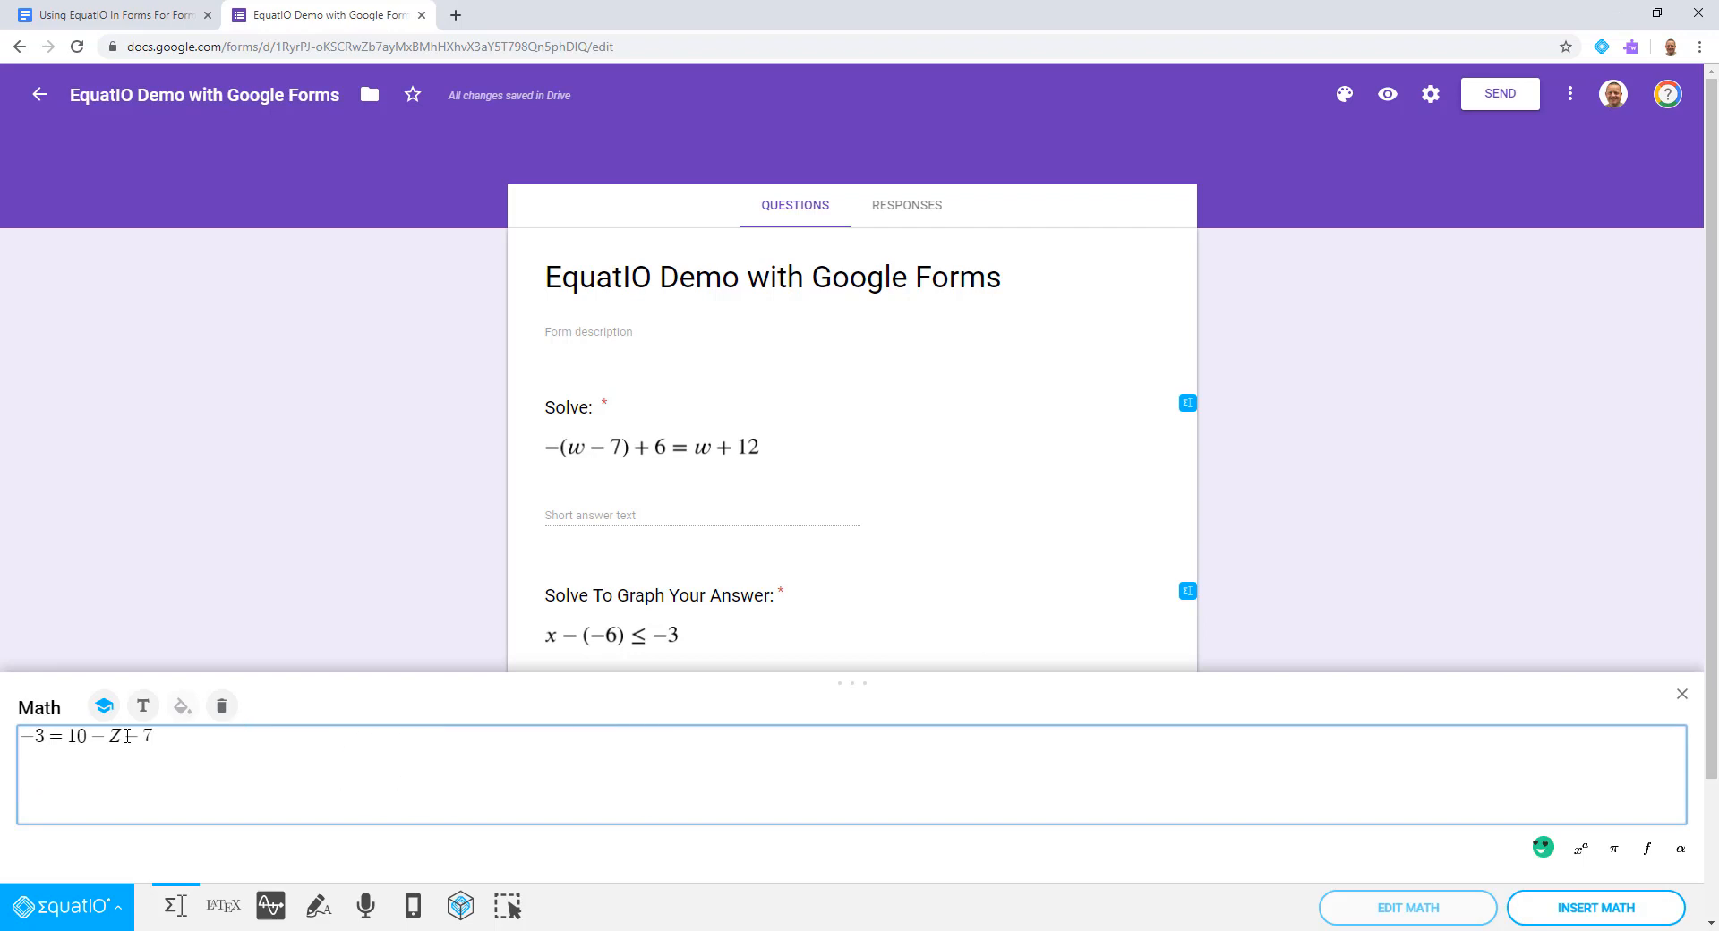
pyautogui.moveTo(127, 736); pyautogui.dragTo(154, 743)
pyautogui.press('BackSpace')
# Turn 10 − Z into a fraction with denominator −7 and insert the equation into the last "Solve:" question
pyautogui.moveTo(71, 734); pyautogui.dragTo(122, 742)
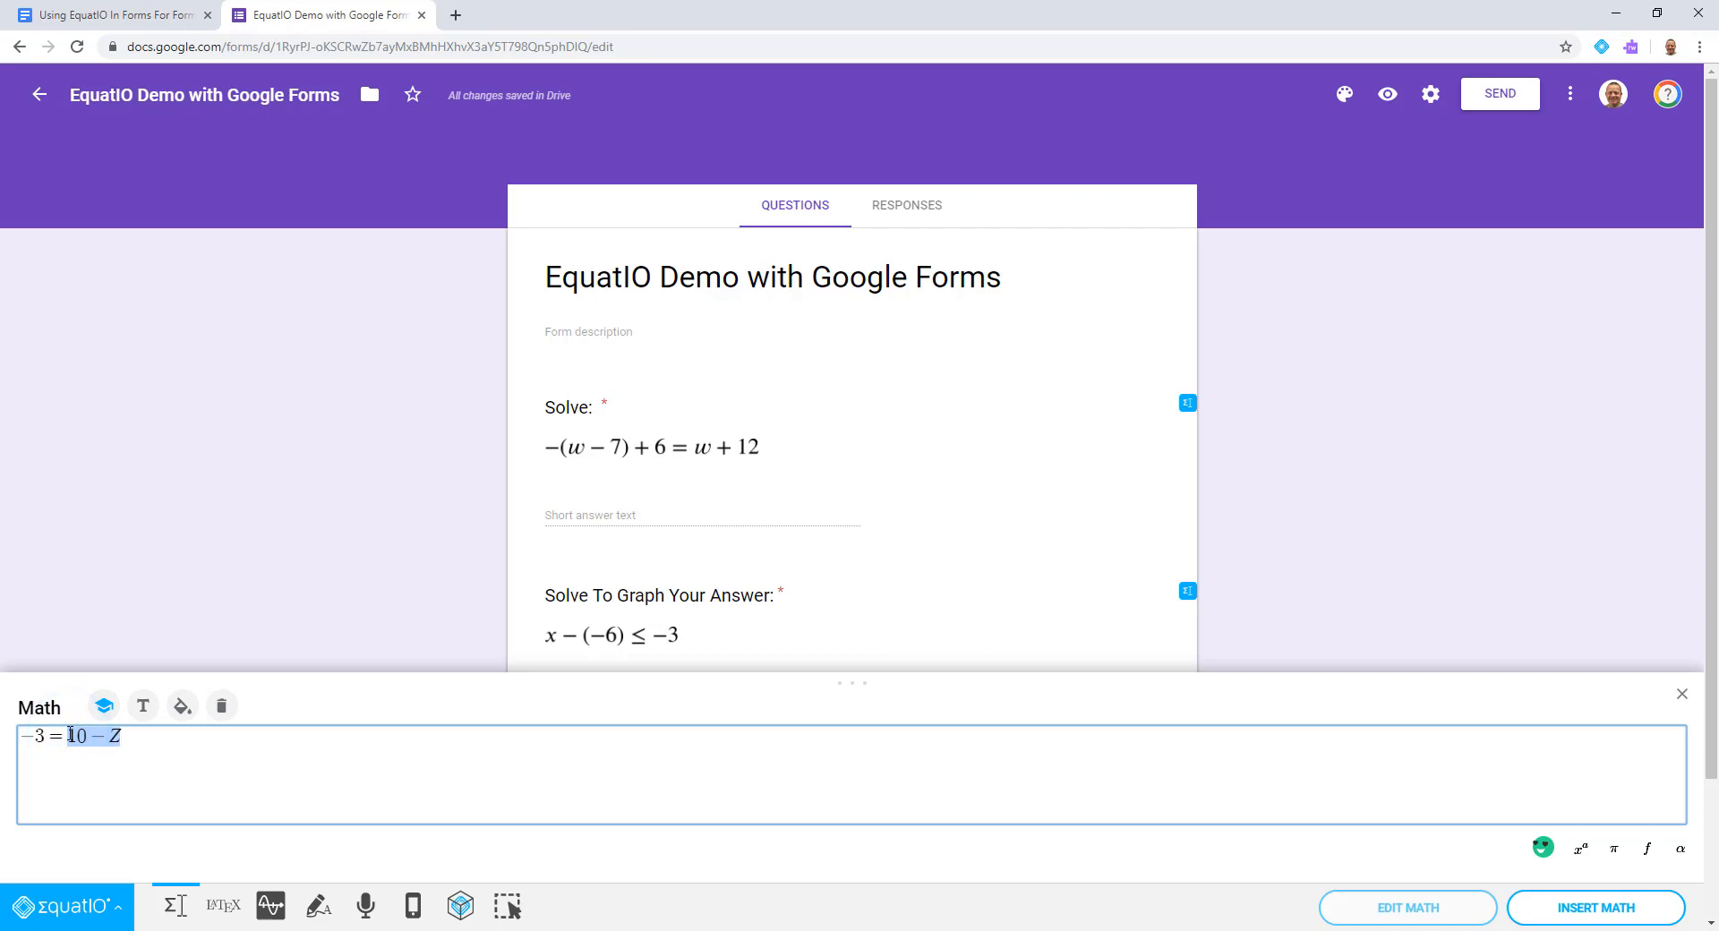
pyautogui.write('/')
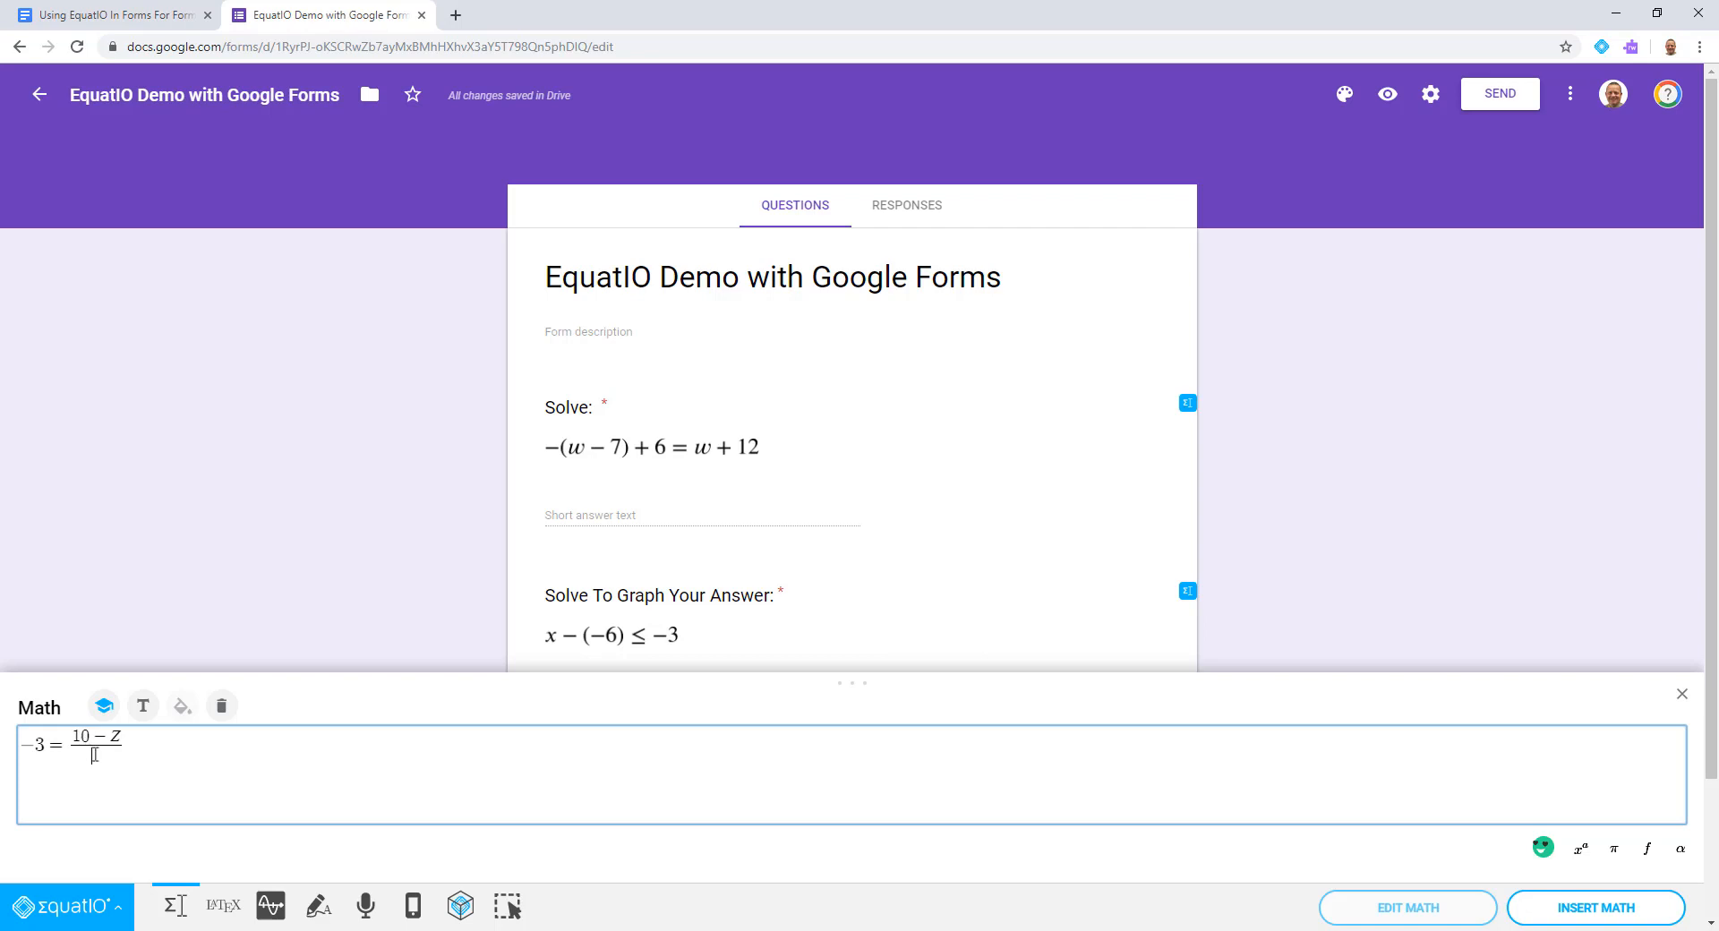
pyautogui.click(96, 755)
pyautogui.write('-7')
pyautogui.click(1588, 908)
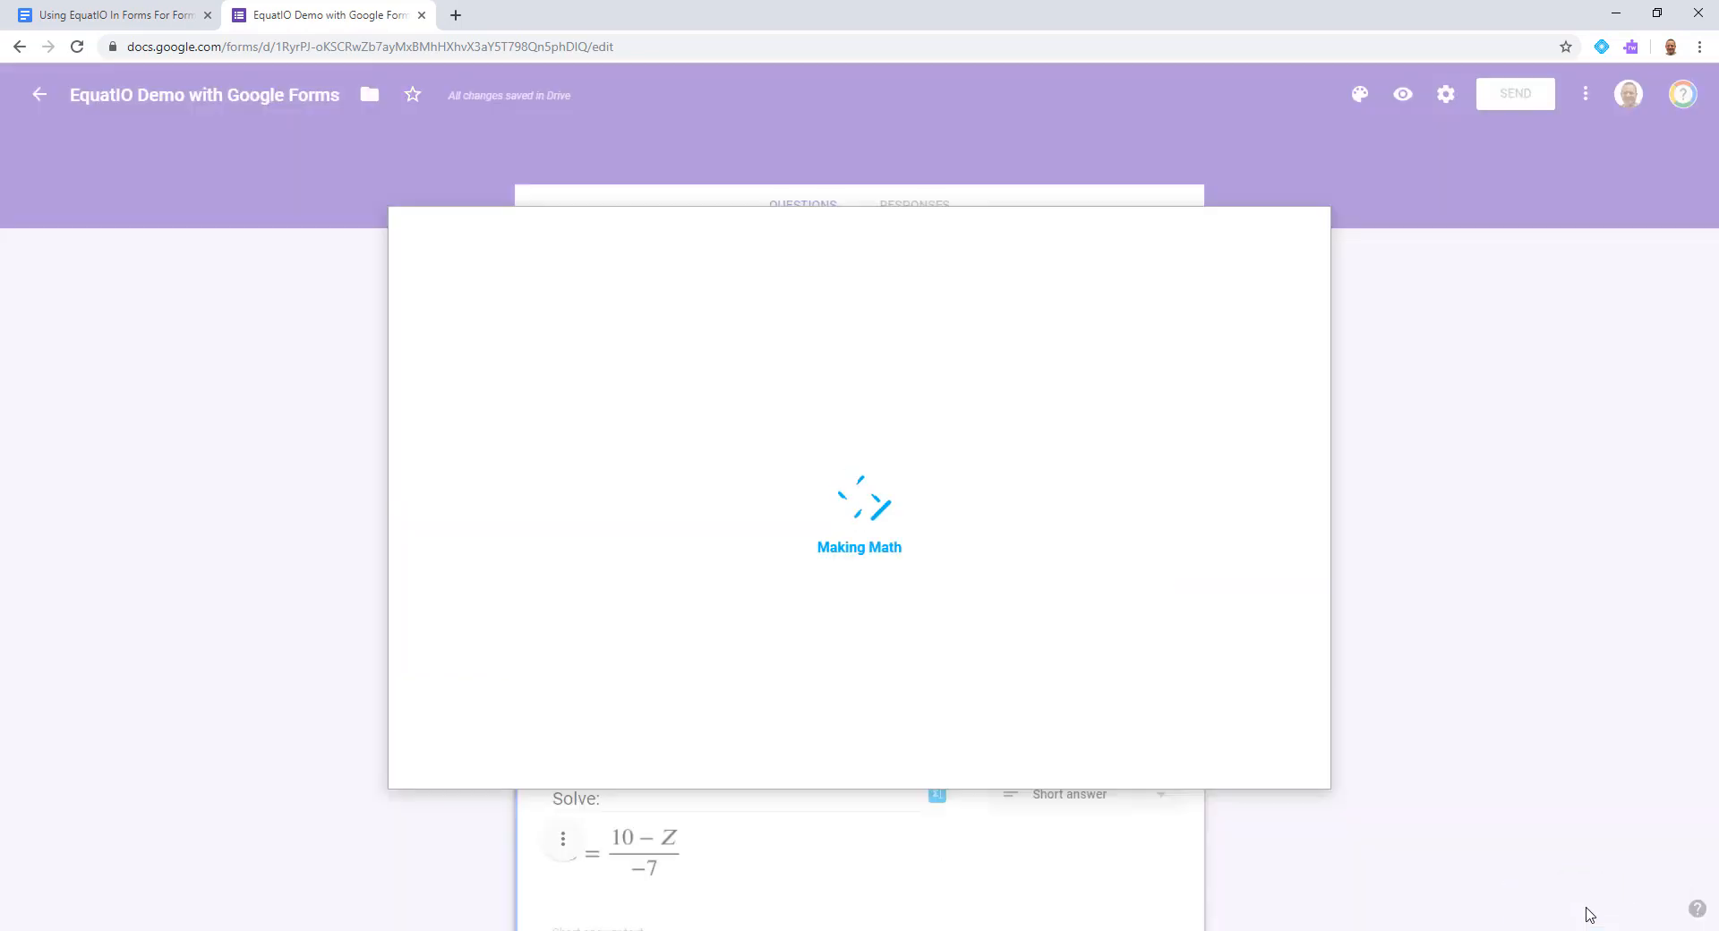
pyautogui.scroll(-1, 1589, 913)
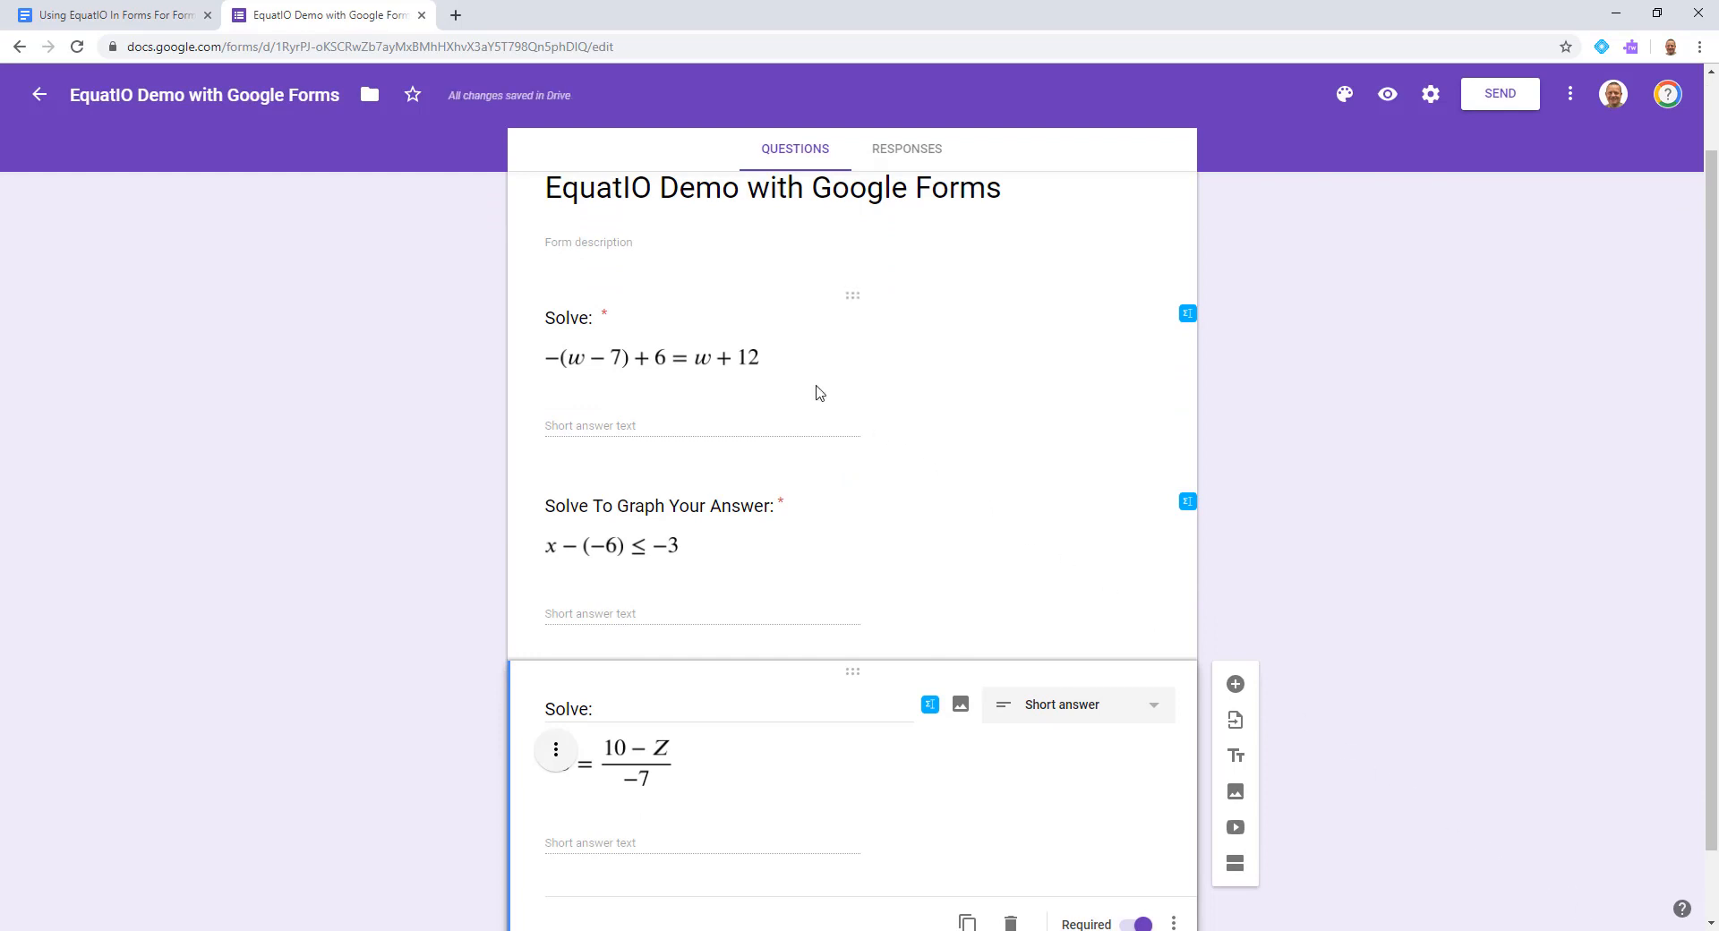
pyautogui.scroll(1, 933, 491)
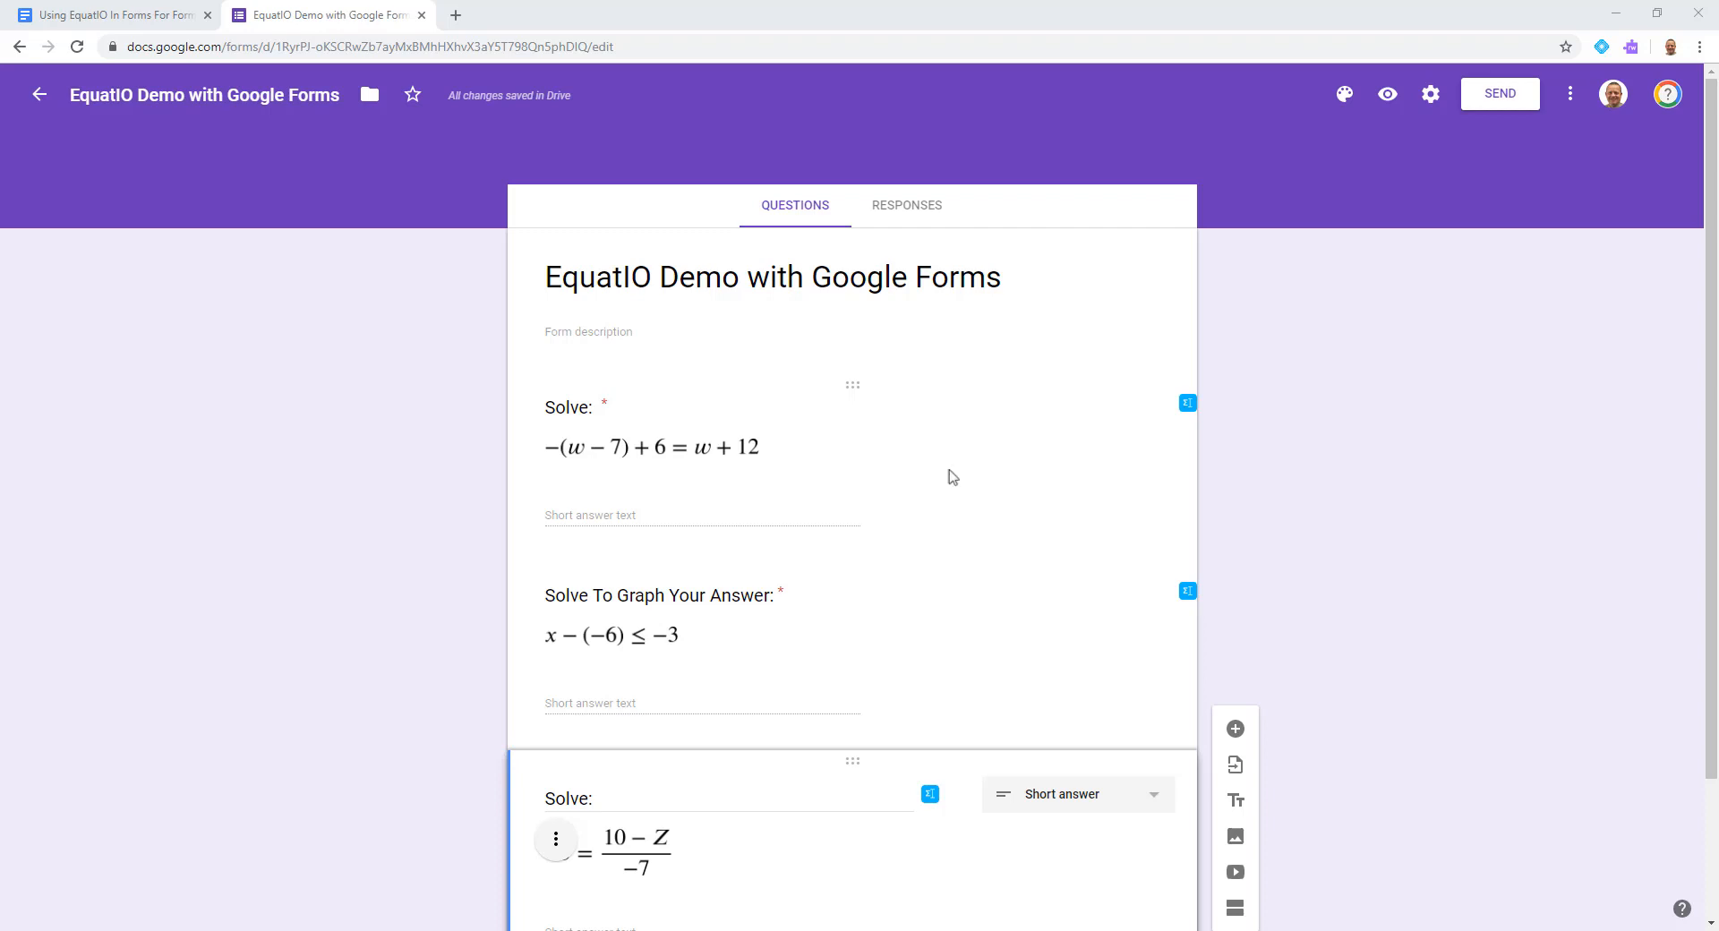
# Make the form a quiz in its settings, keeping grades released immediately after each submission, and save
pyautogui.click(1428, 98)
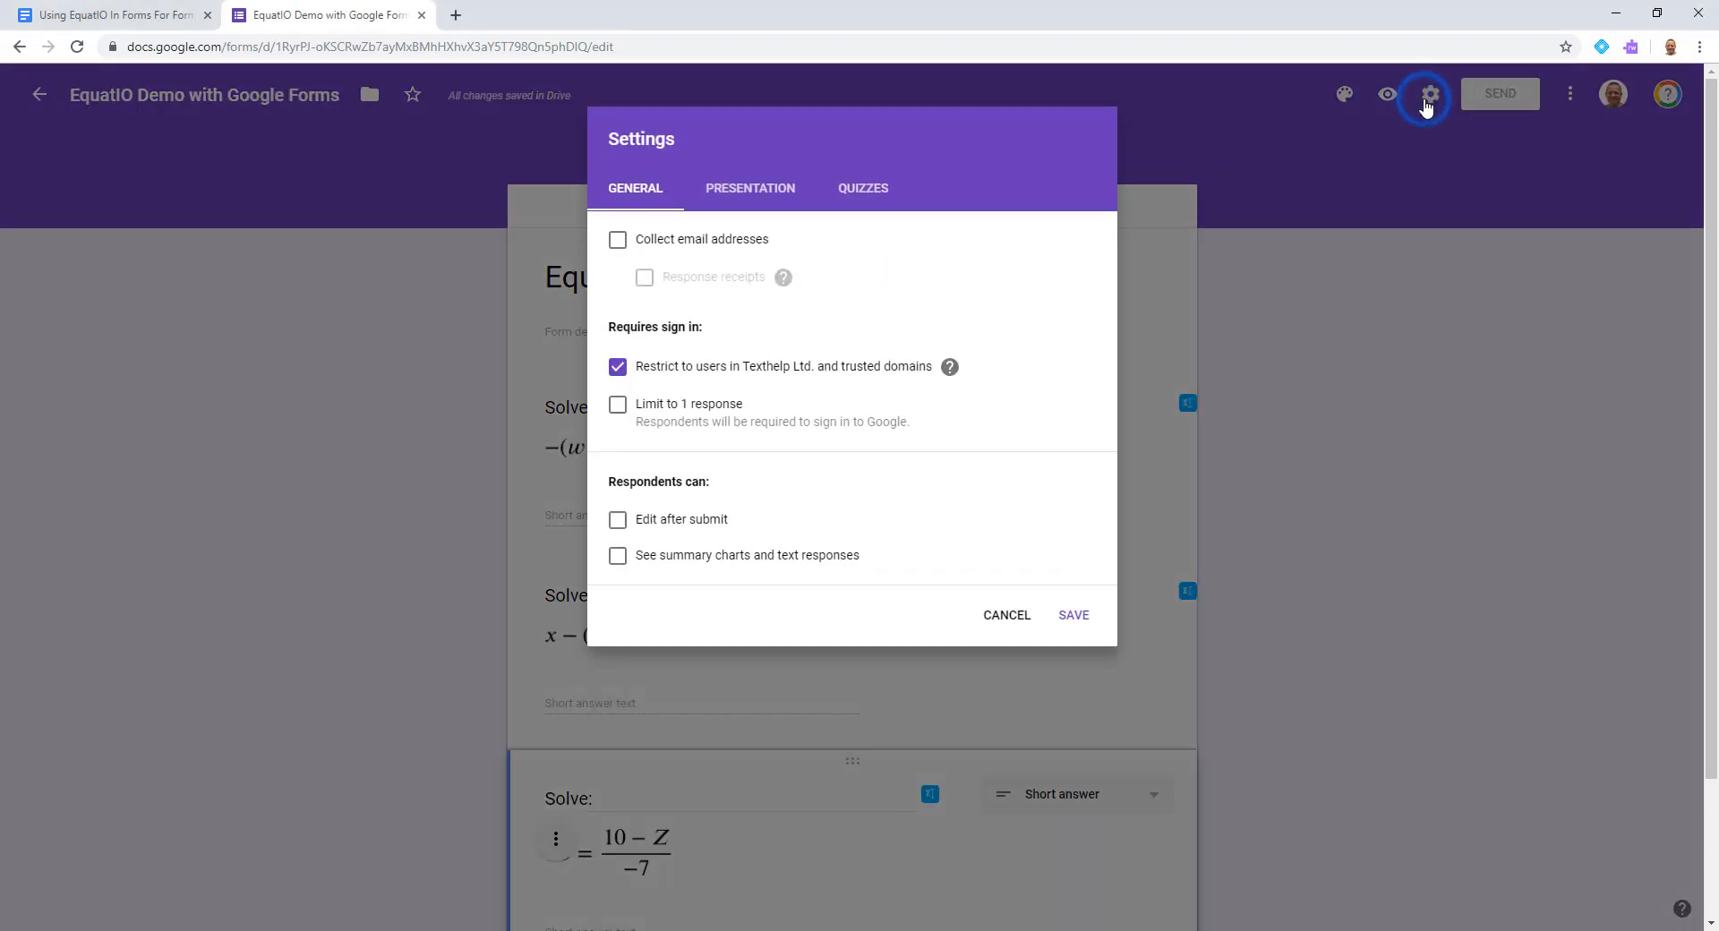
pyautogui.click(865, 196)
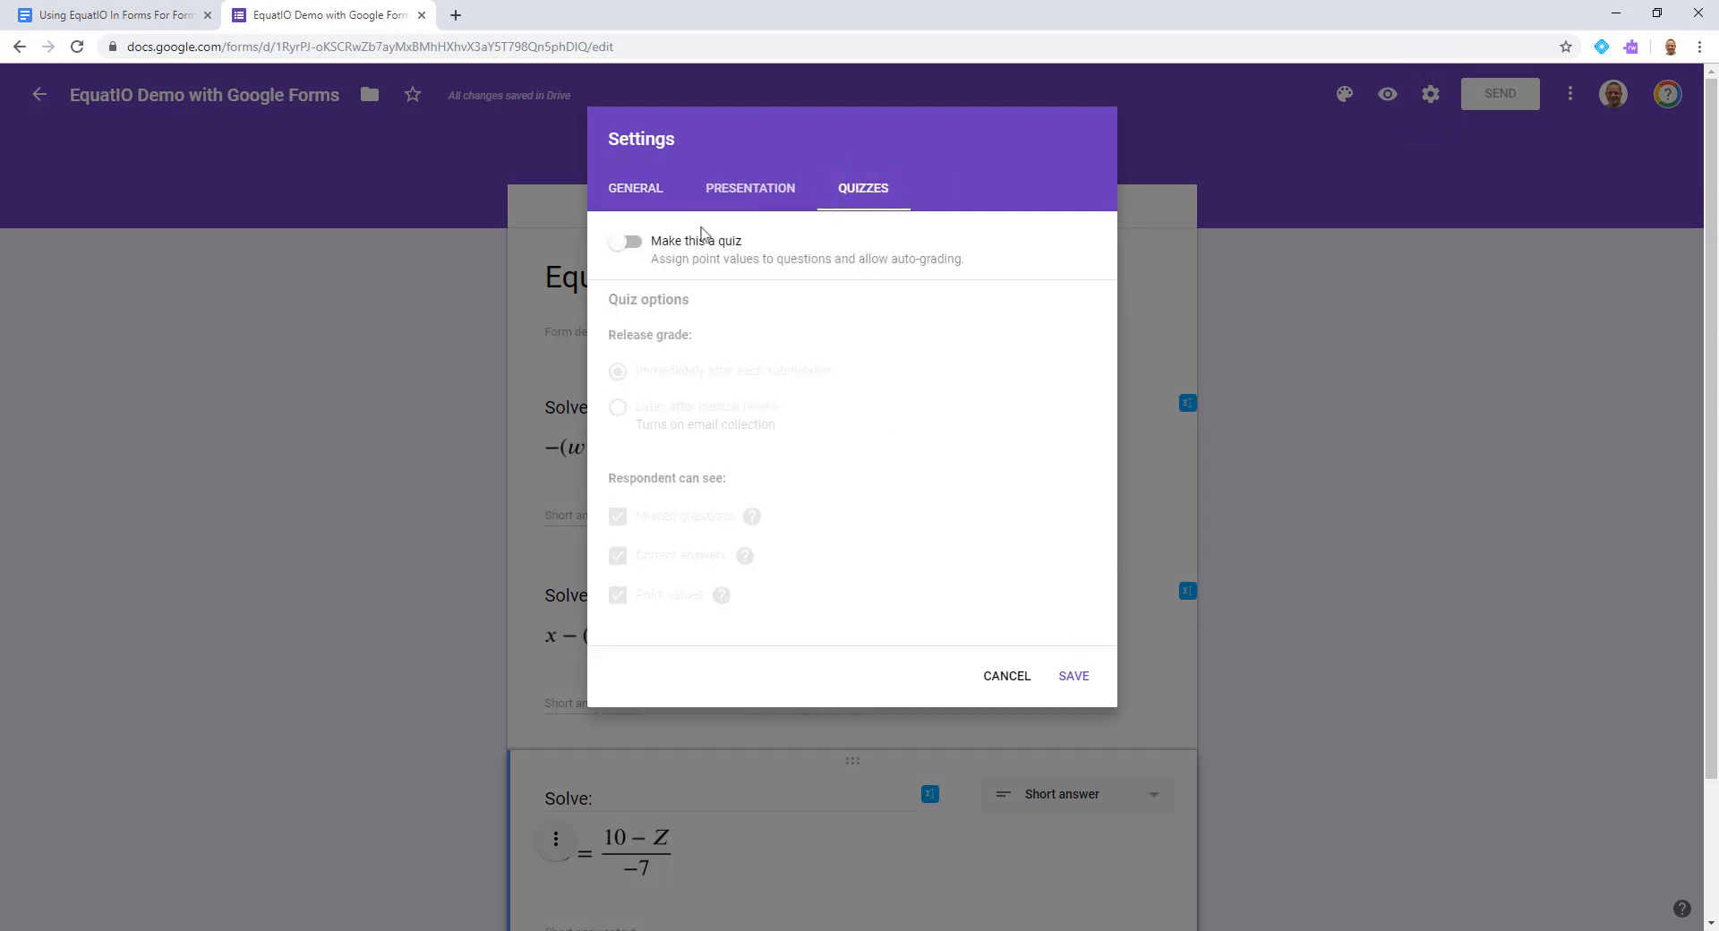
pyautogui.click(636, 244)
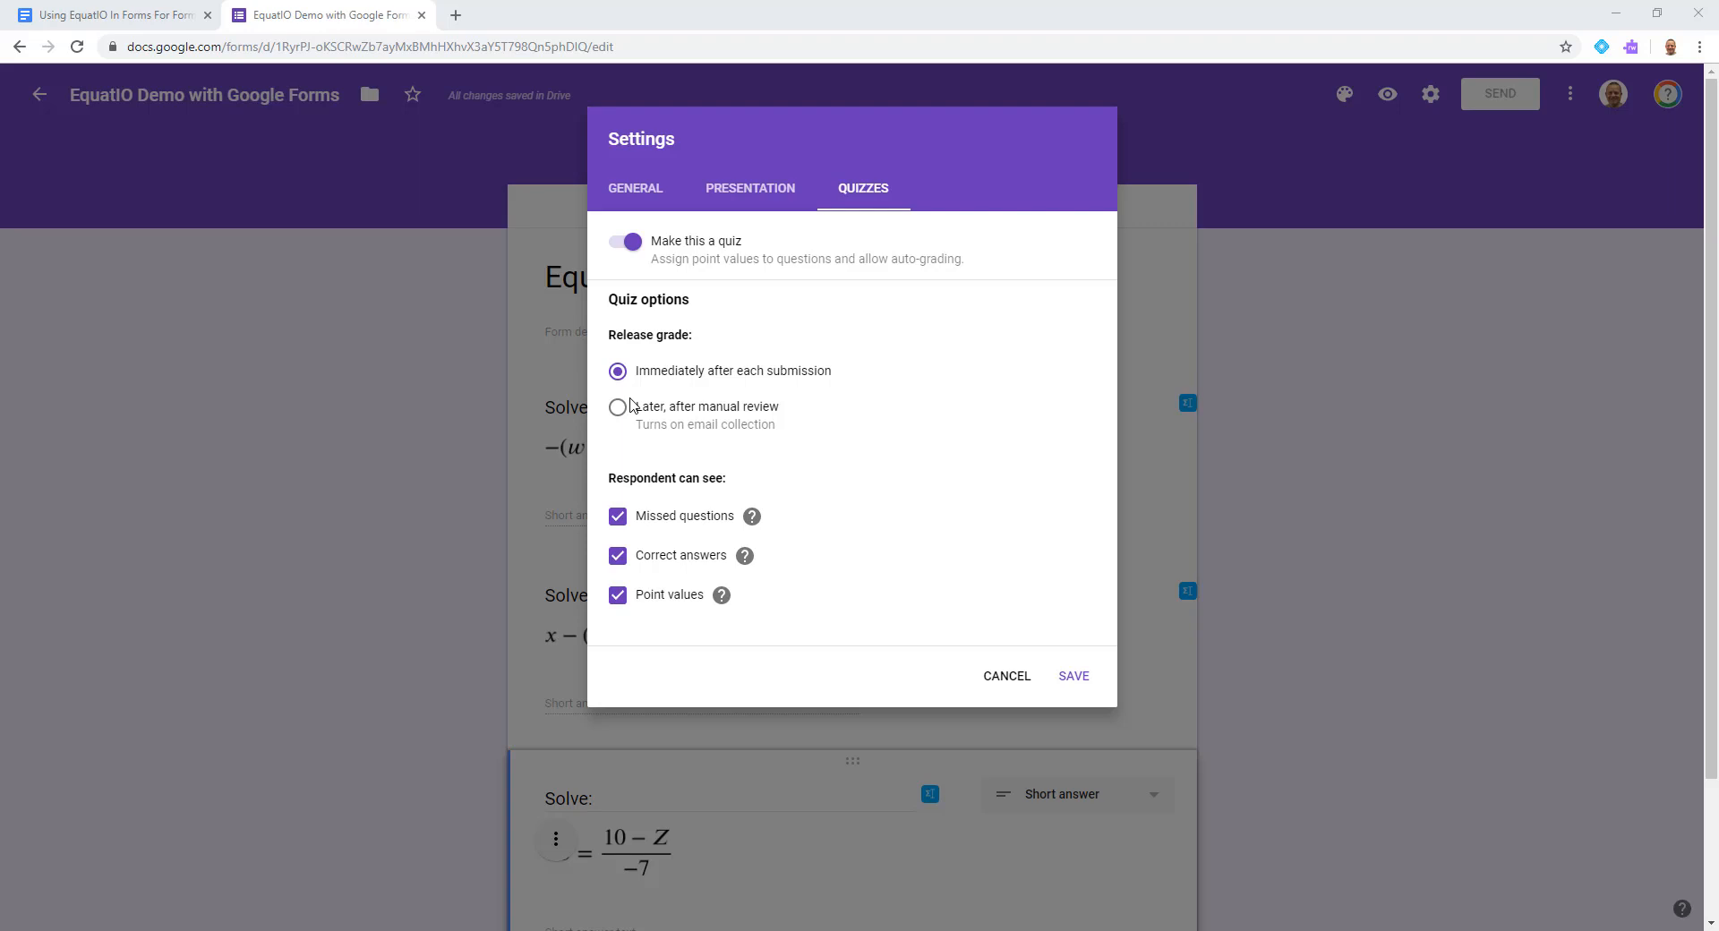
pyautogui.click(1068, 679)
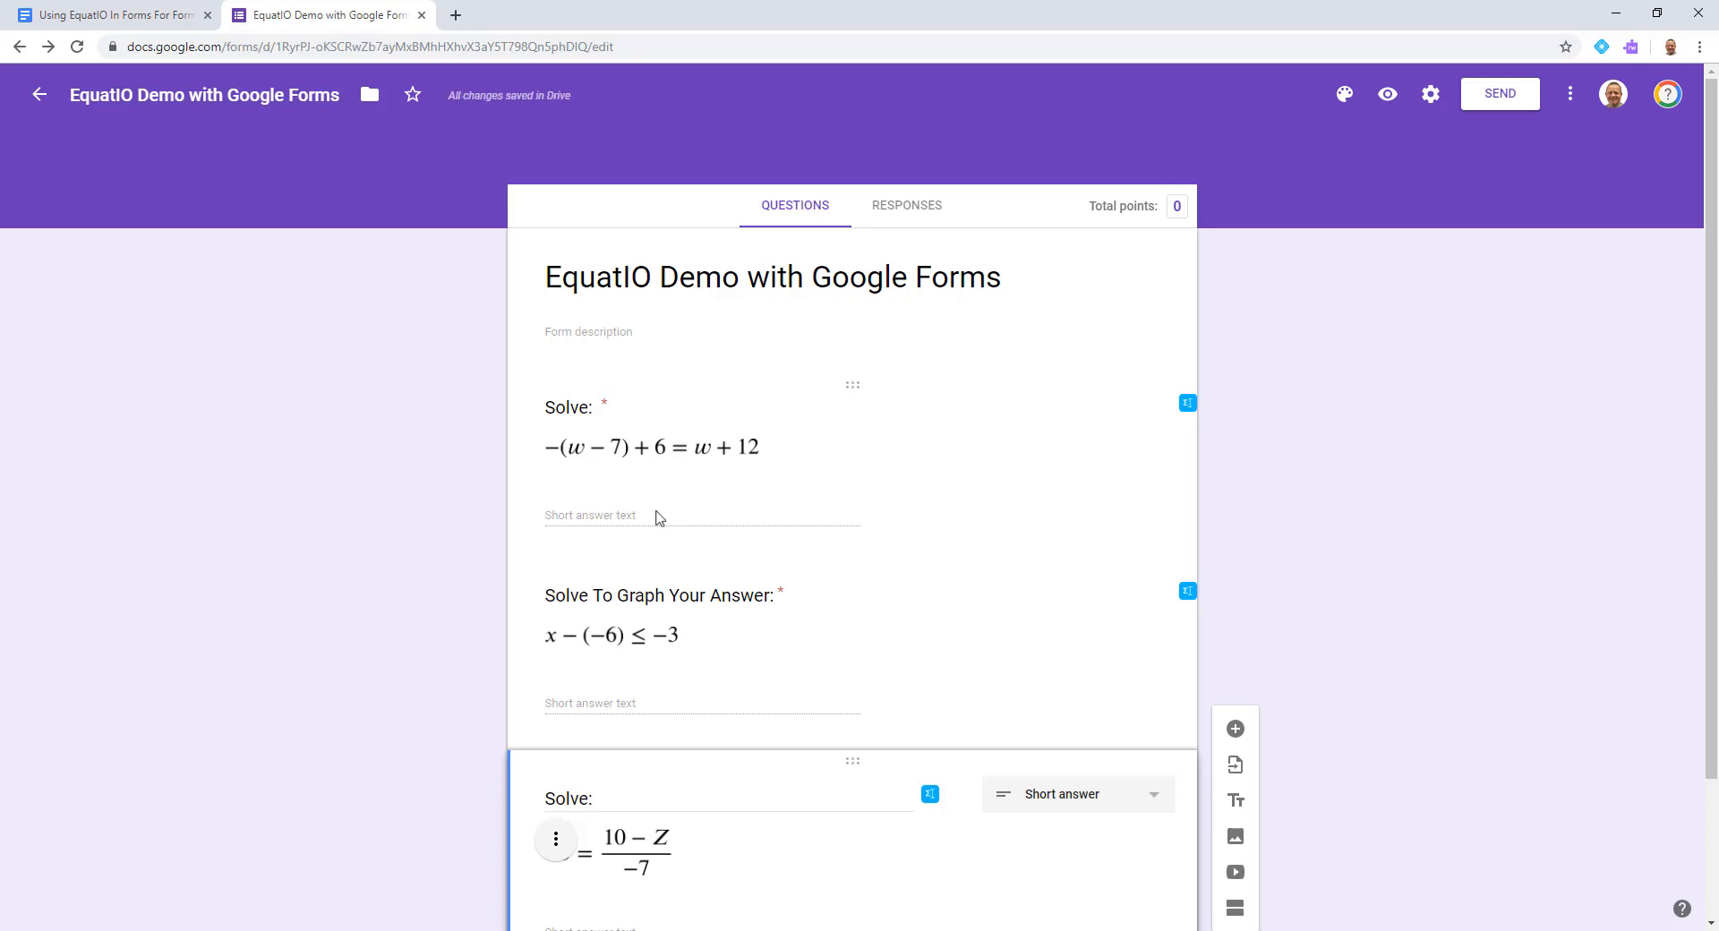
# Open the first "Solve:" question's answer key, add a correct-answer entry, and clear the old equation from the Equation Editor
pyautogui.click(655, 512)
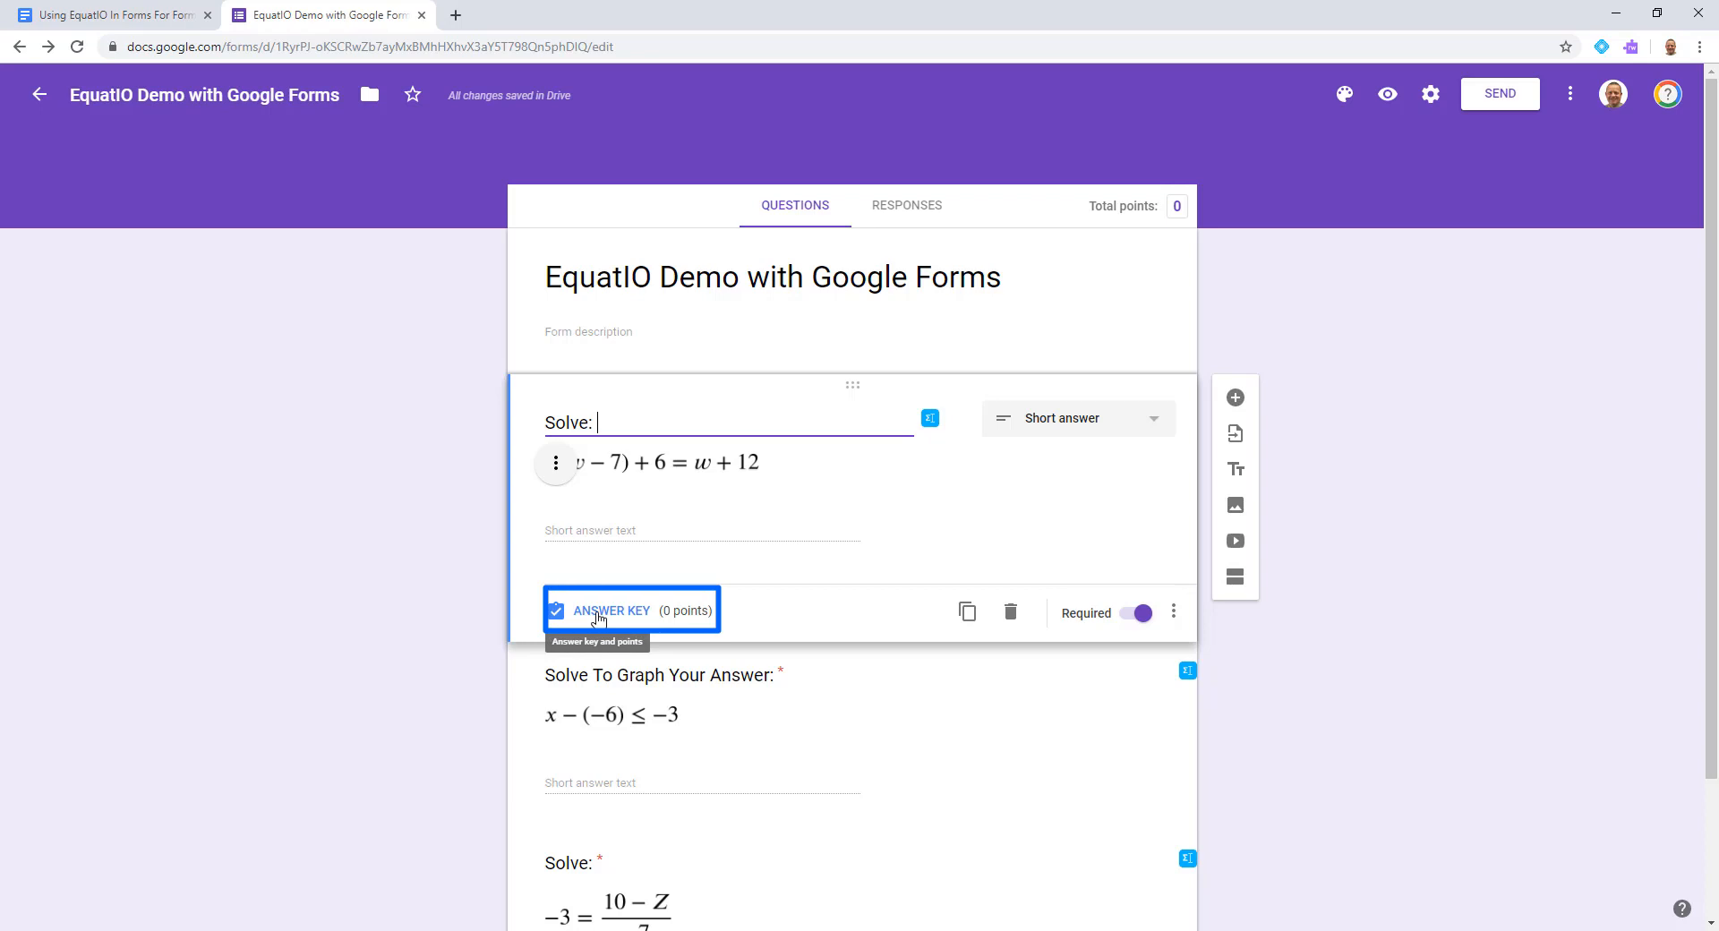
pyautogui.click(597, 615)
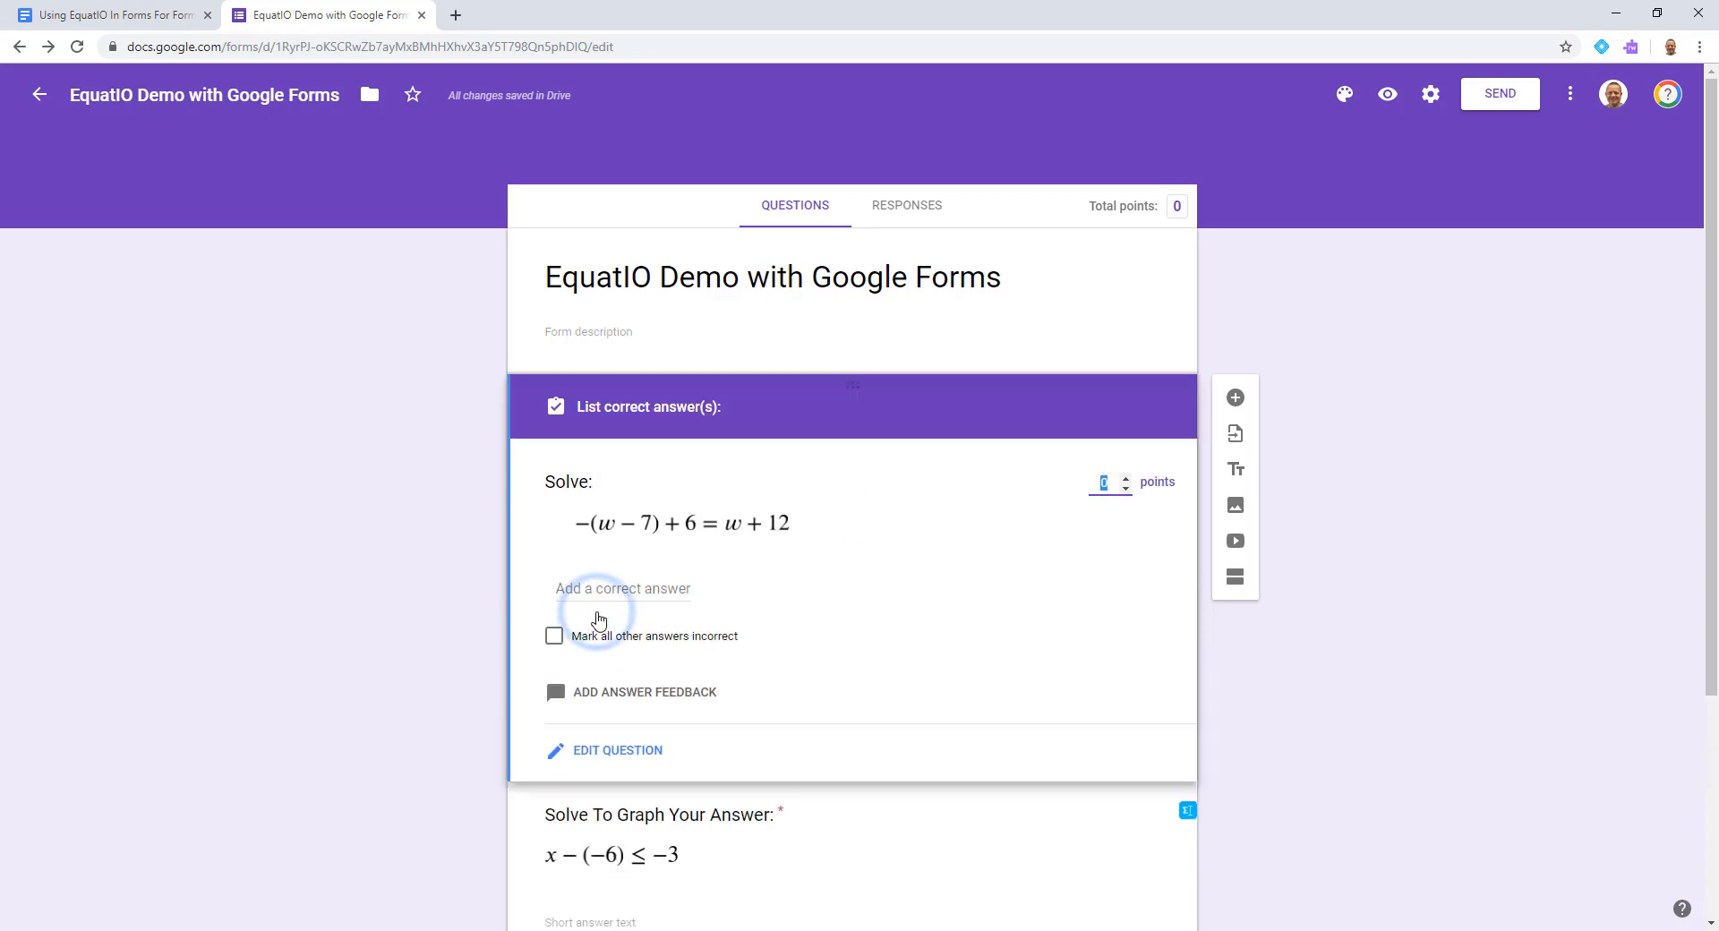
pyautogui.click(603, 587)
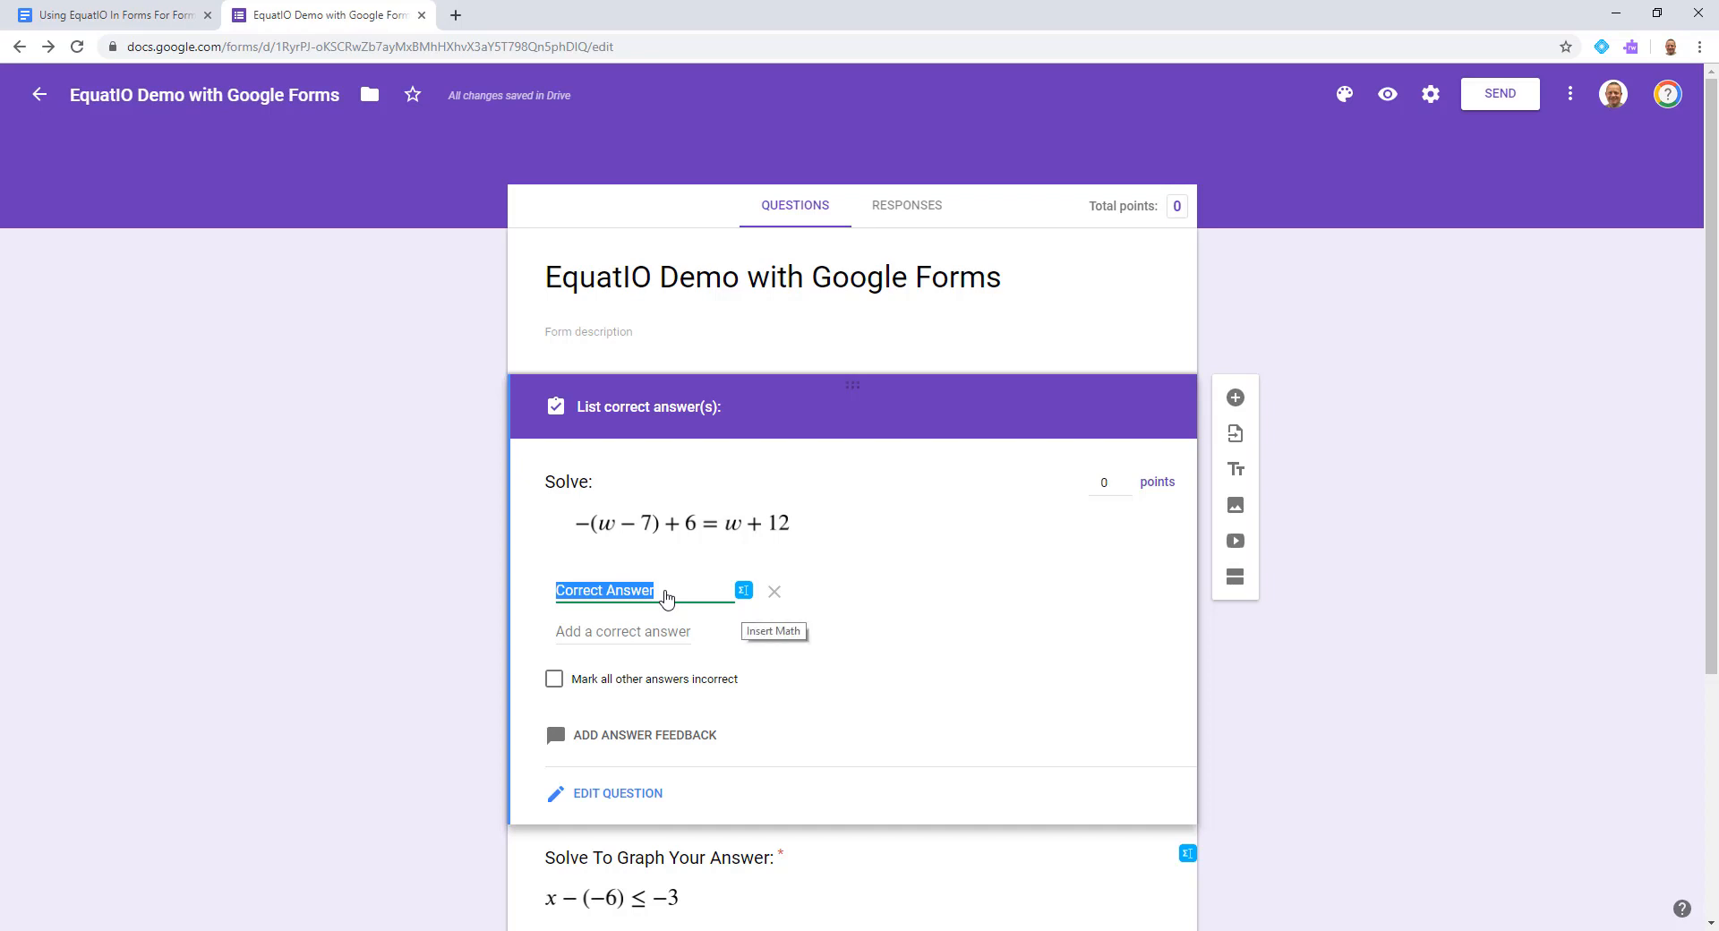
pyautogui.click(744, 593)
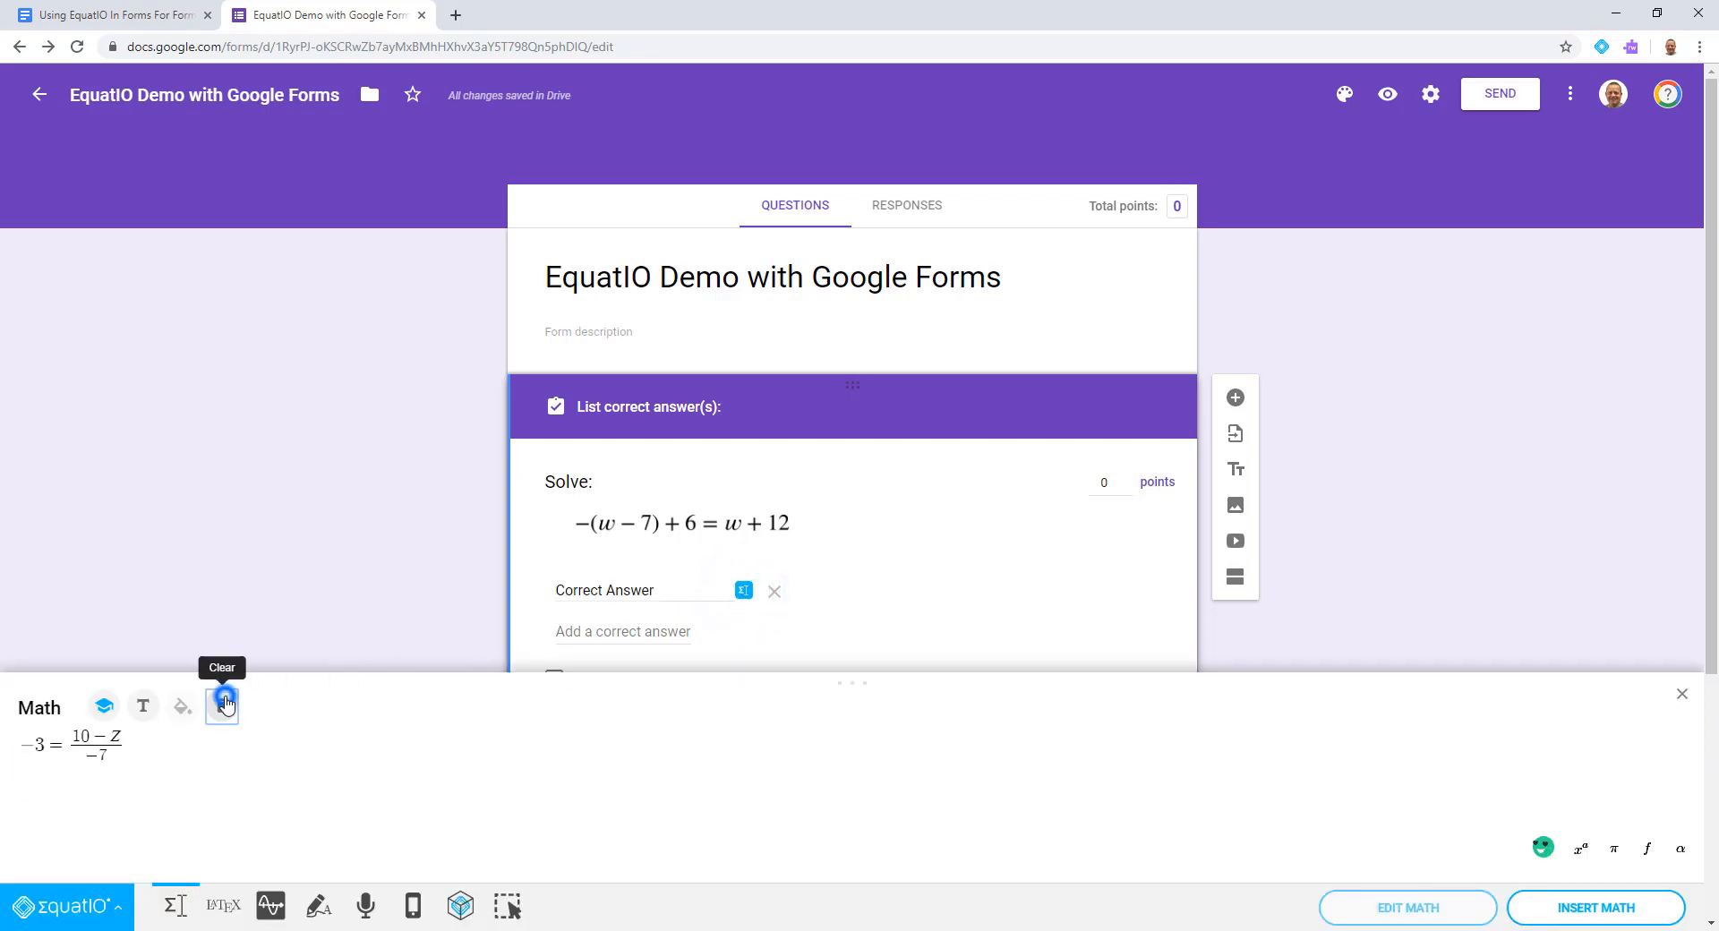
pyautogui.click(224, 706)
pyautogui.click(78, 737)
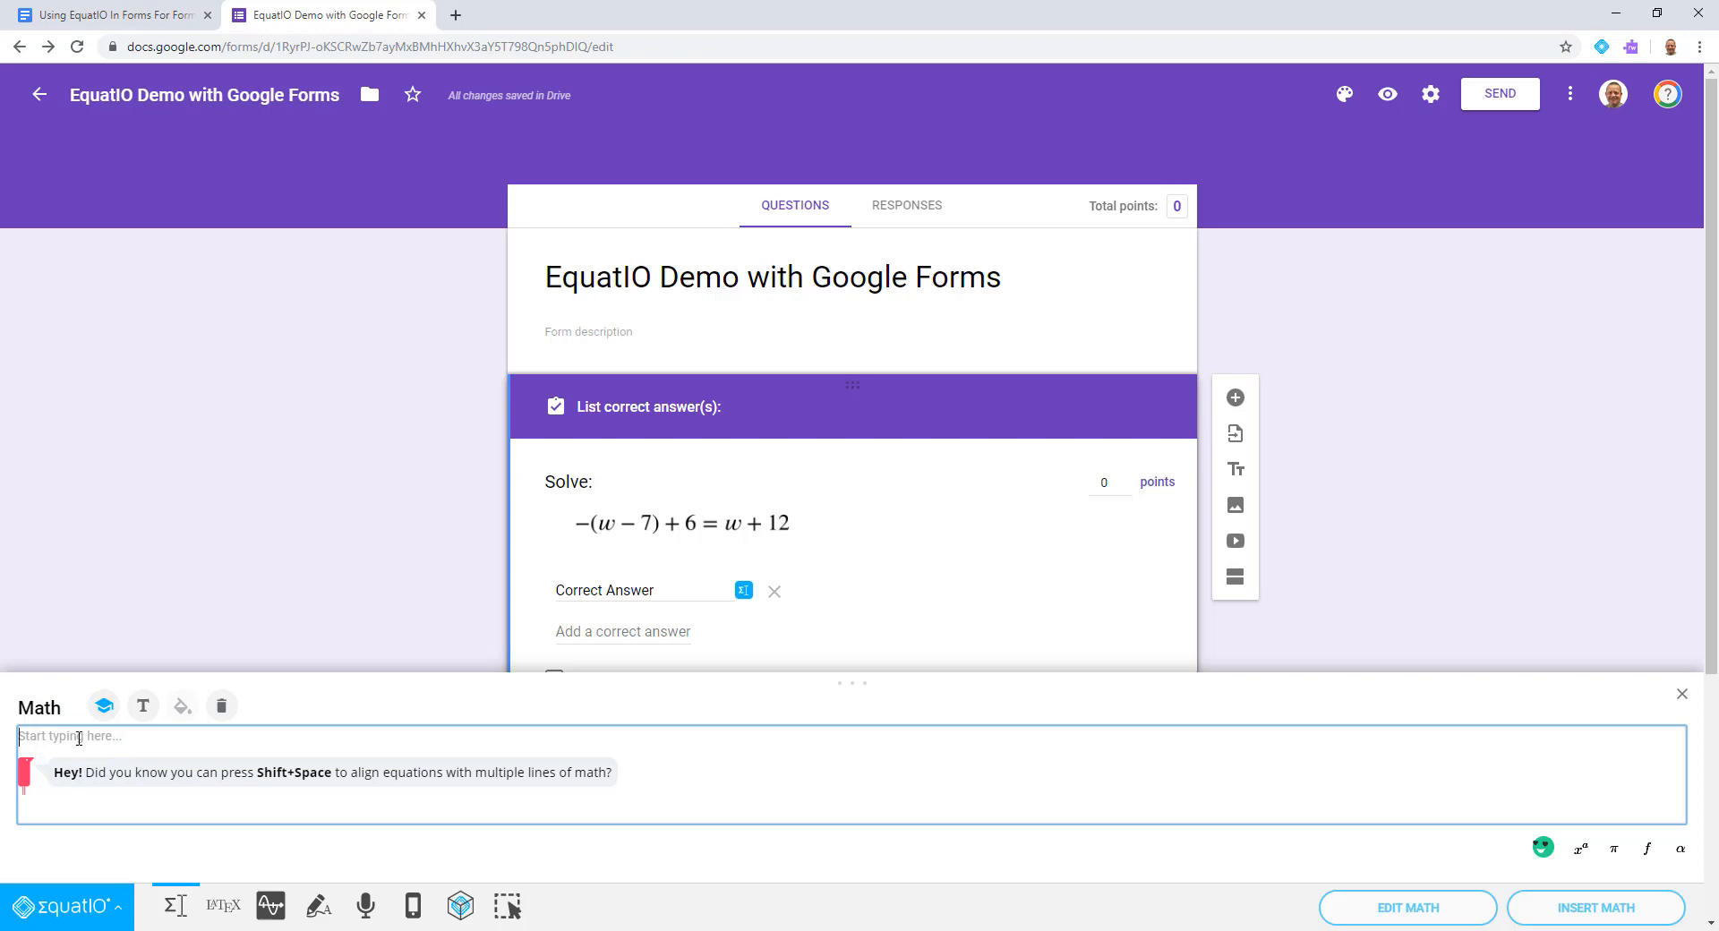
pyautogui.press('Escape')
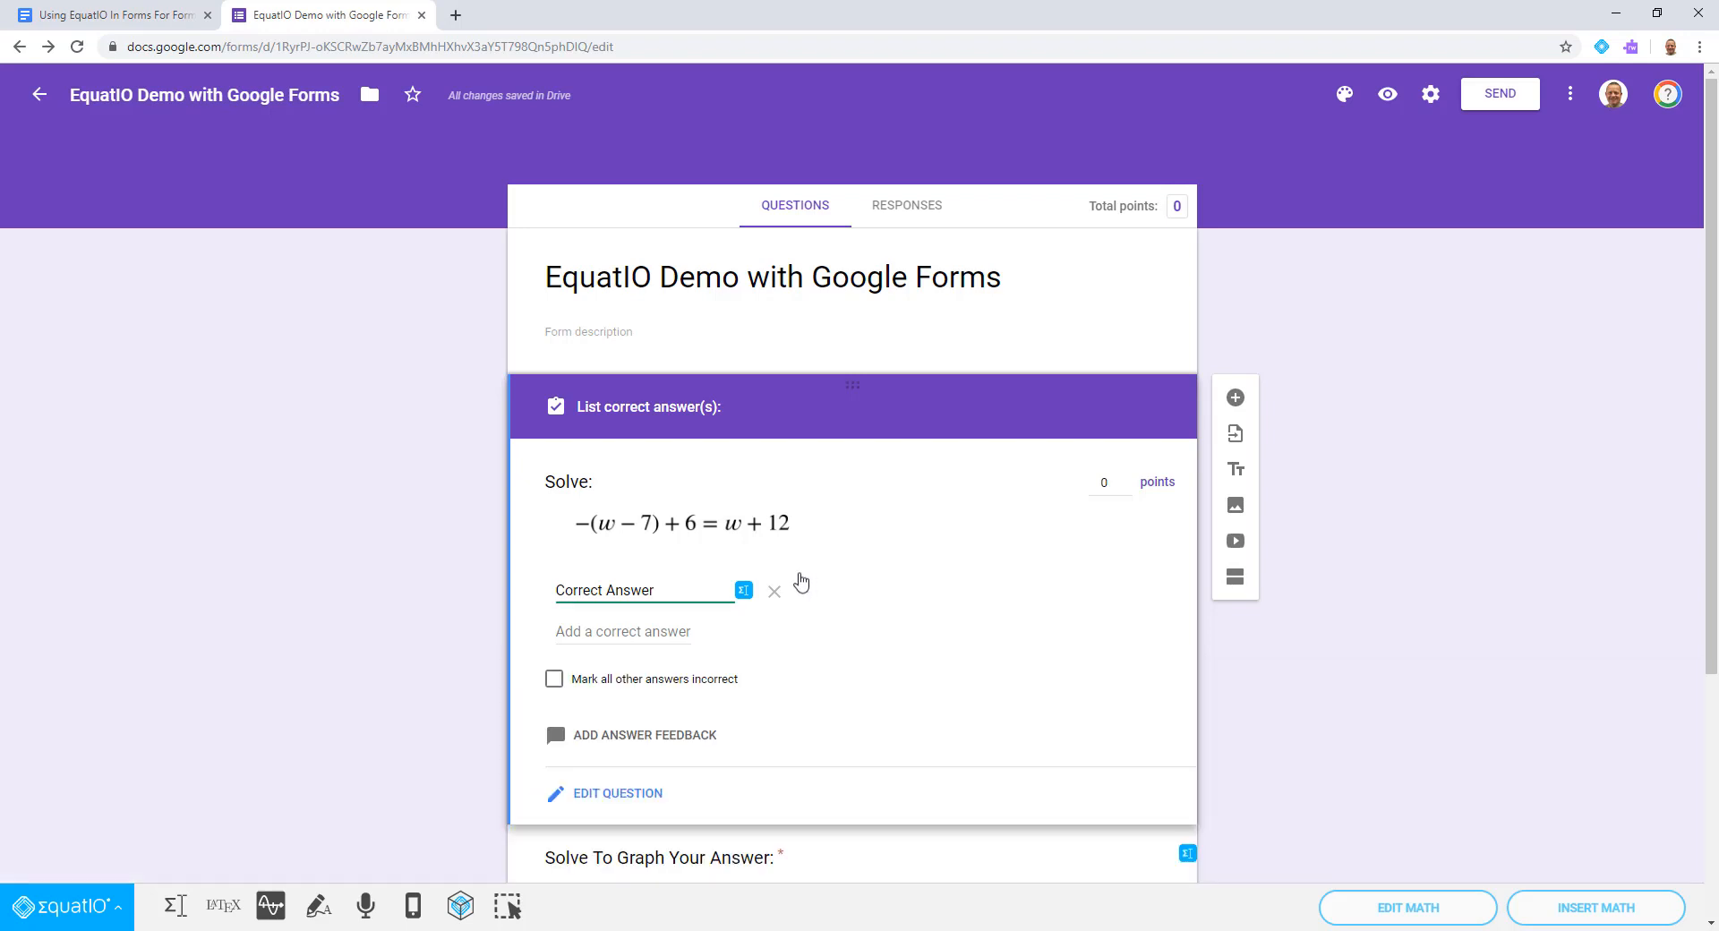
# Write w = 1/2 as an equation with a stacked fraction and insert it as the first correct answer
pyautogui.click(744, 592)
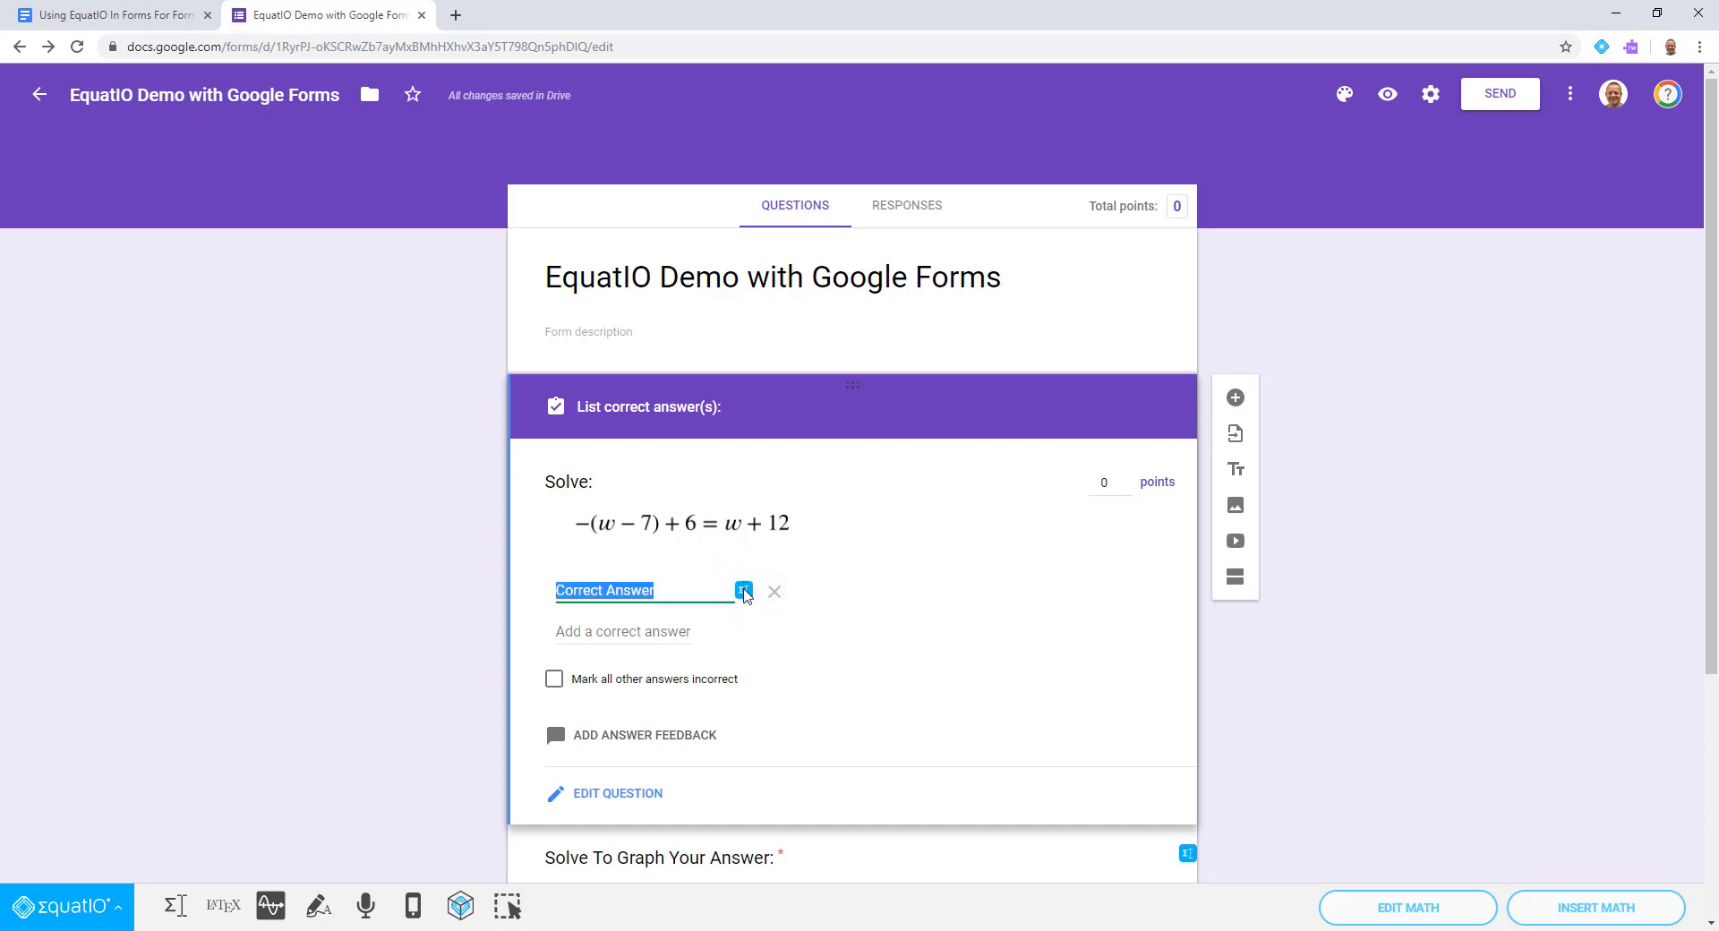
pyautogui.click(166, 906)
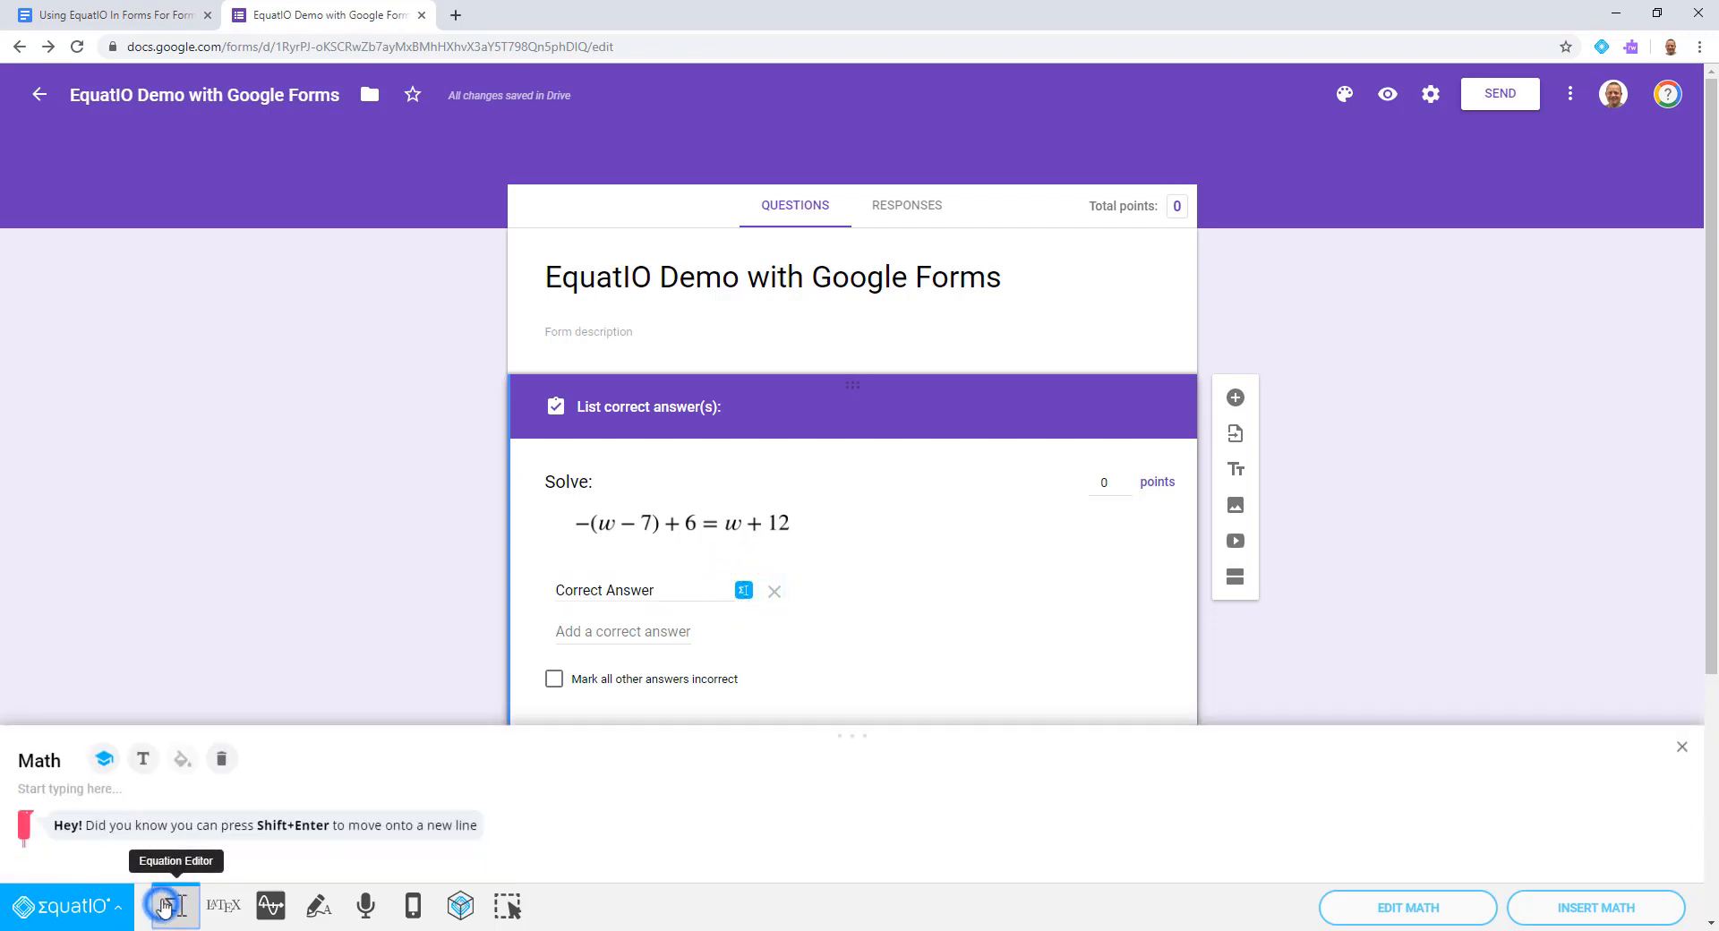
pyautogui.click(173, 742)
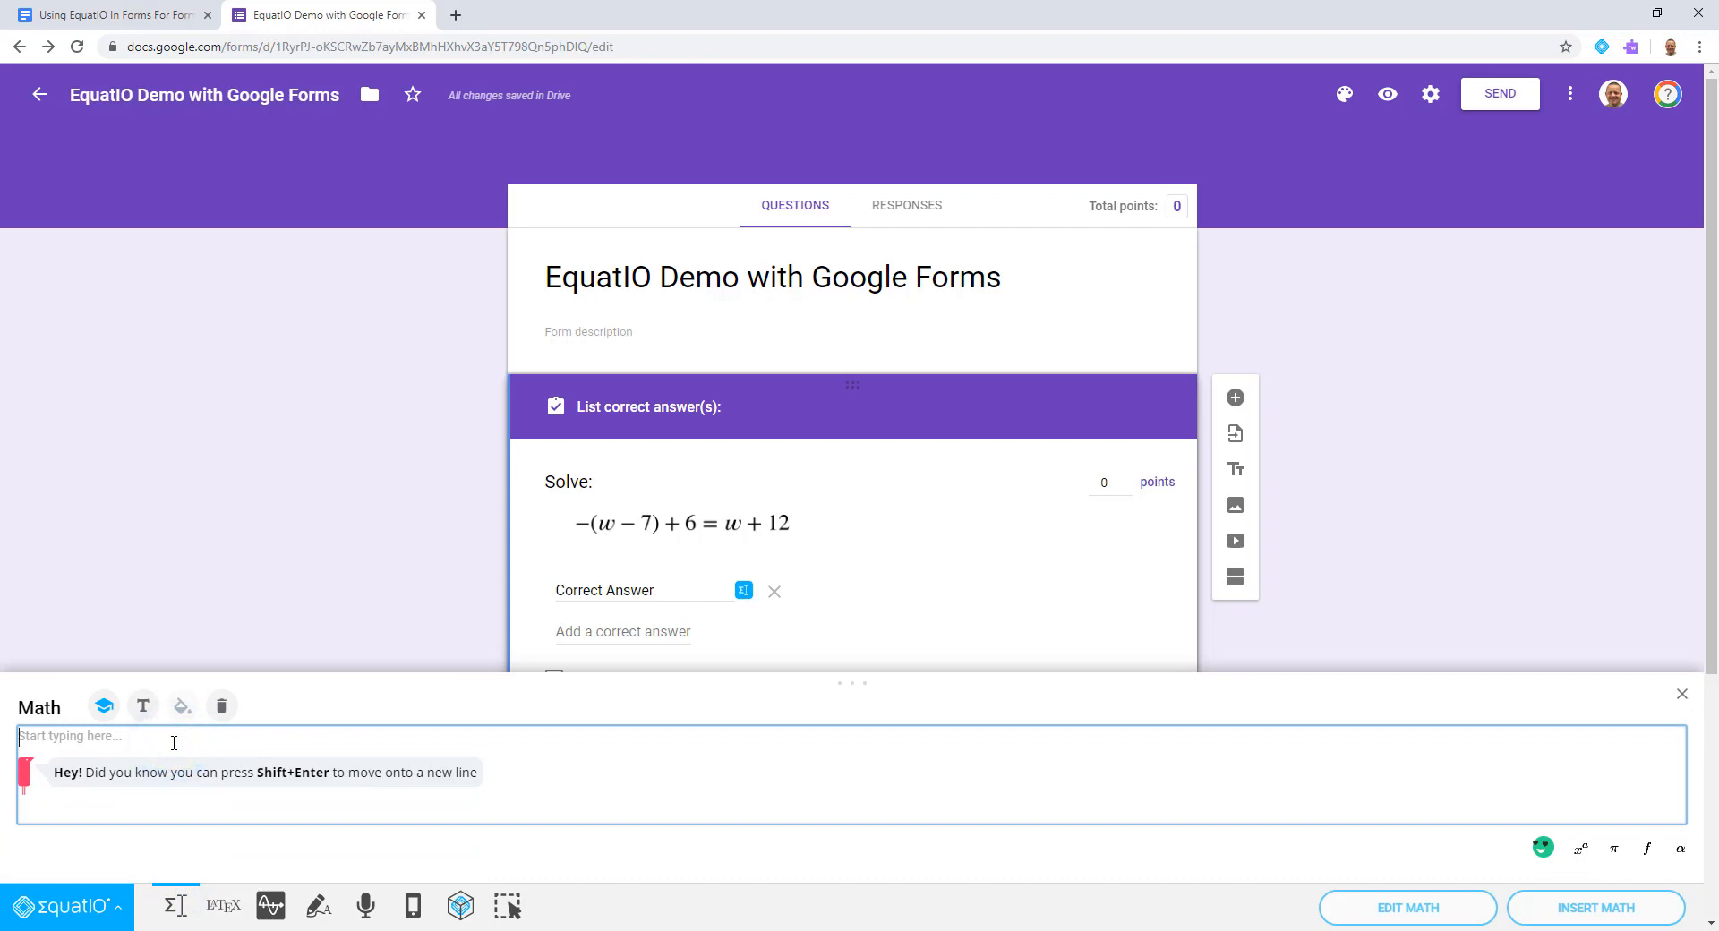
pyautogui.write('w')
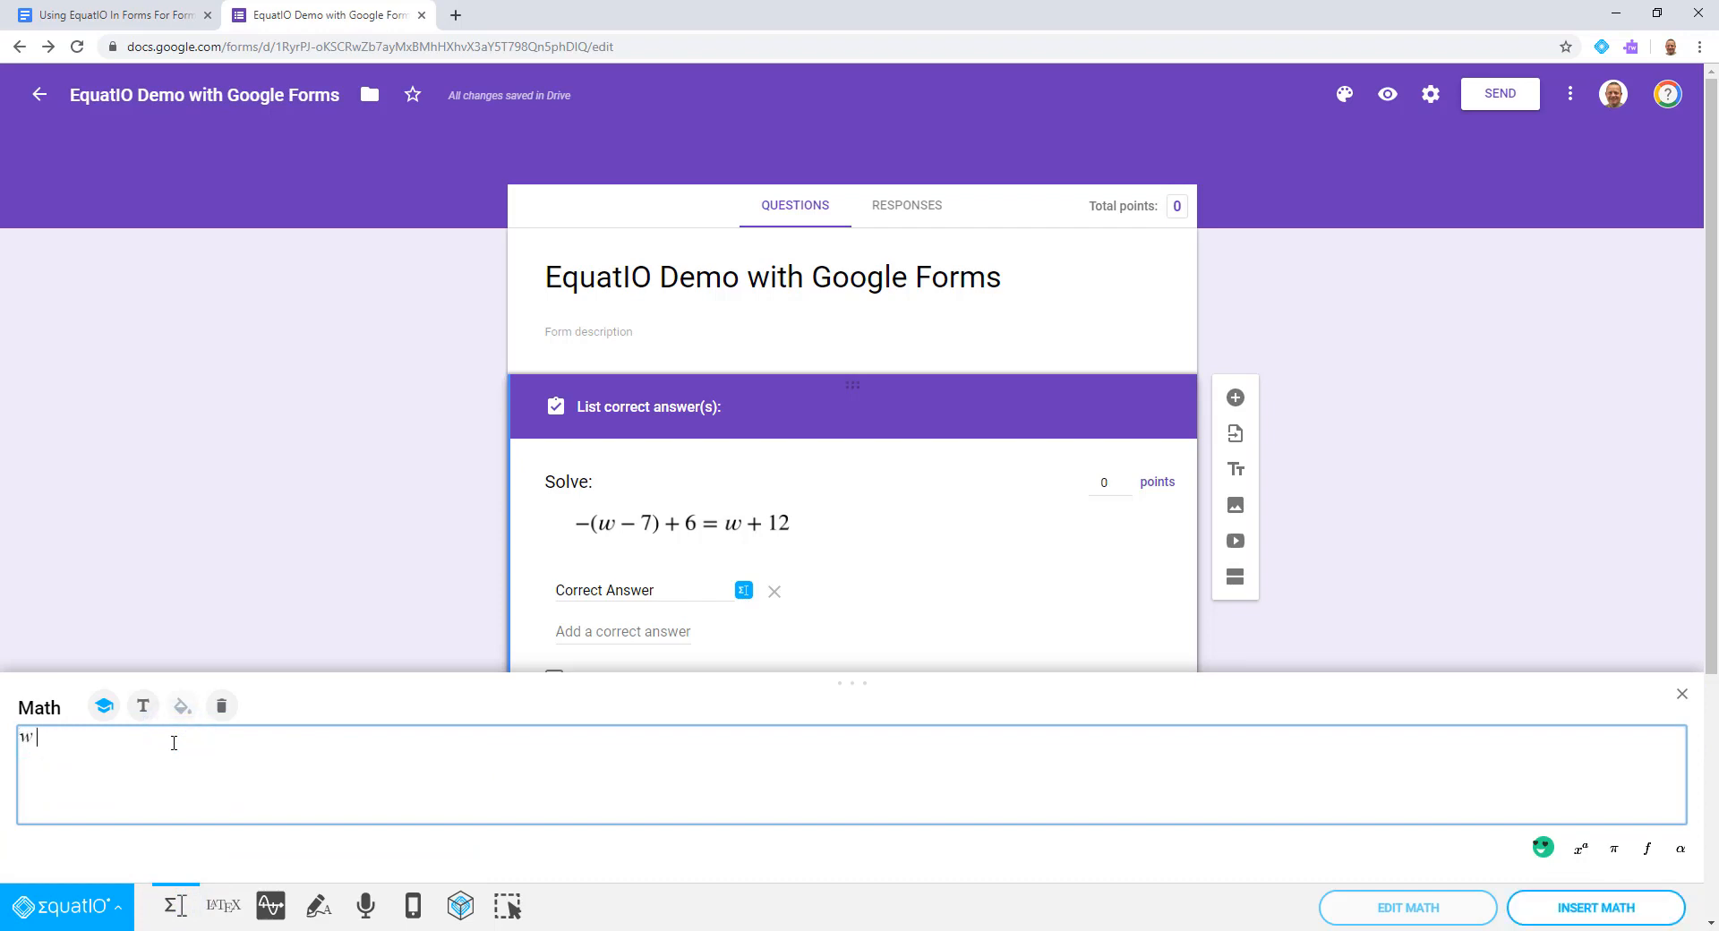
pyautogui.write('eq')
pyautogui.press('Return')
pyautogui.write('1/2')
pyautogui.click(1596, 907)
# Add a second correct answer to the first "Solve:" question with the equation w = 0.5
pyautogui.click(662, 631)
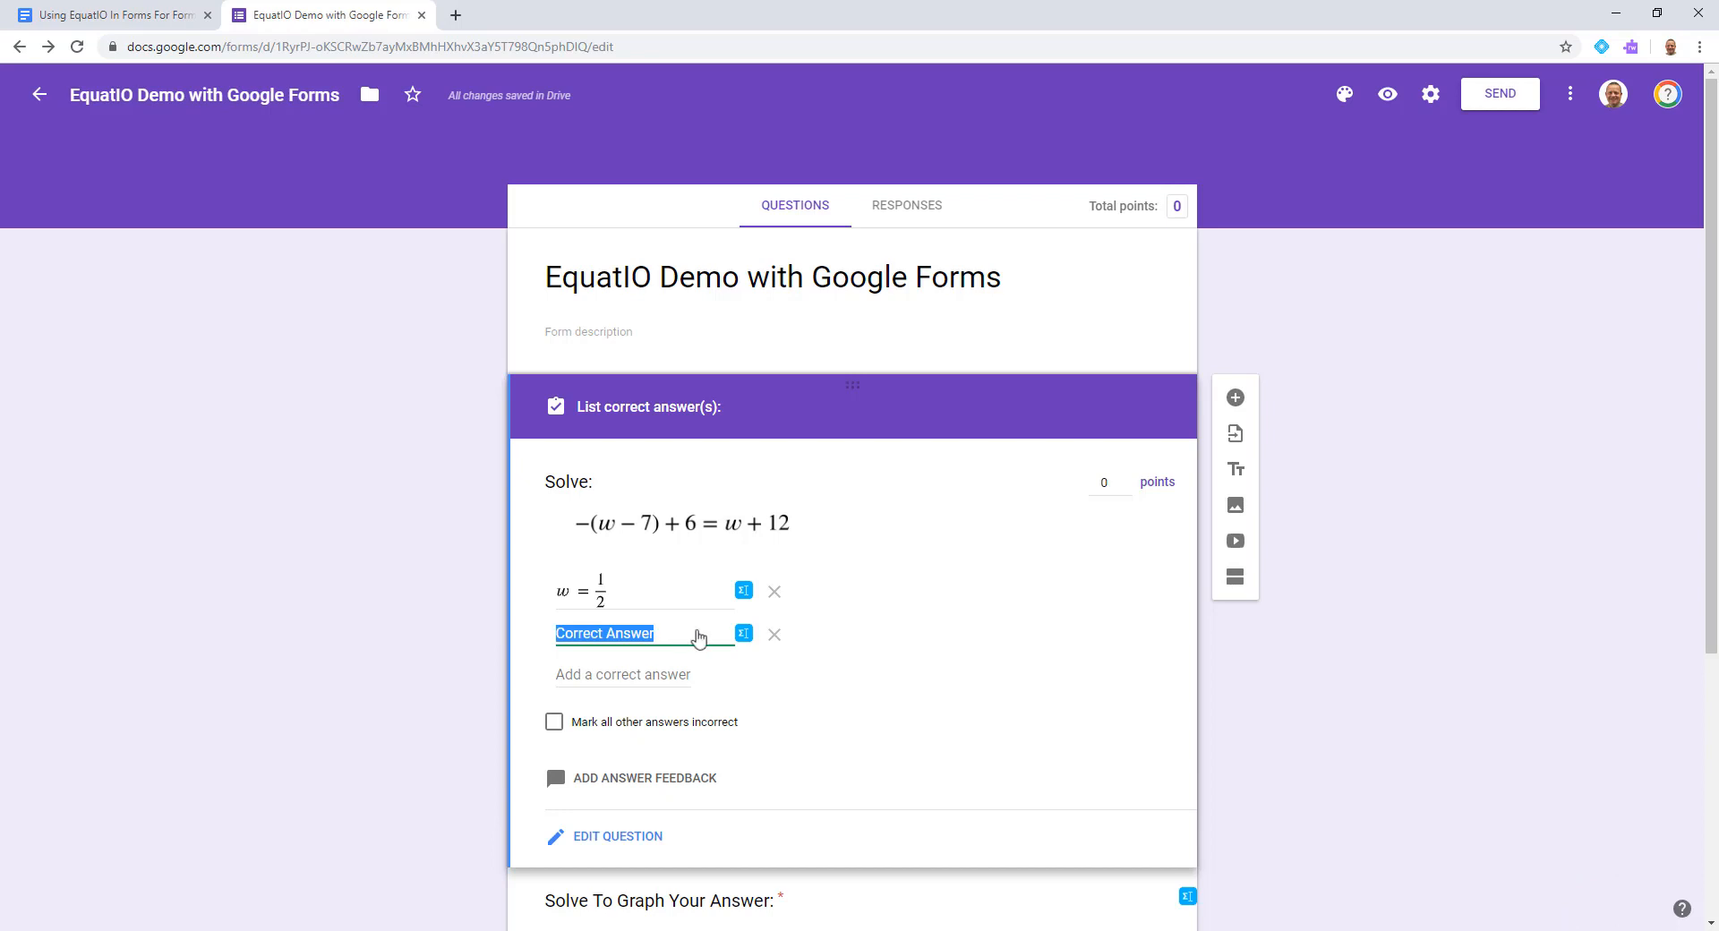
pyautogui.click(743, 633)
pyautogui.click(221, 716)
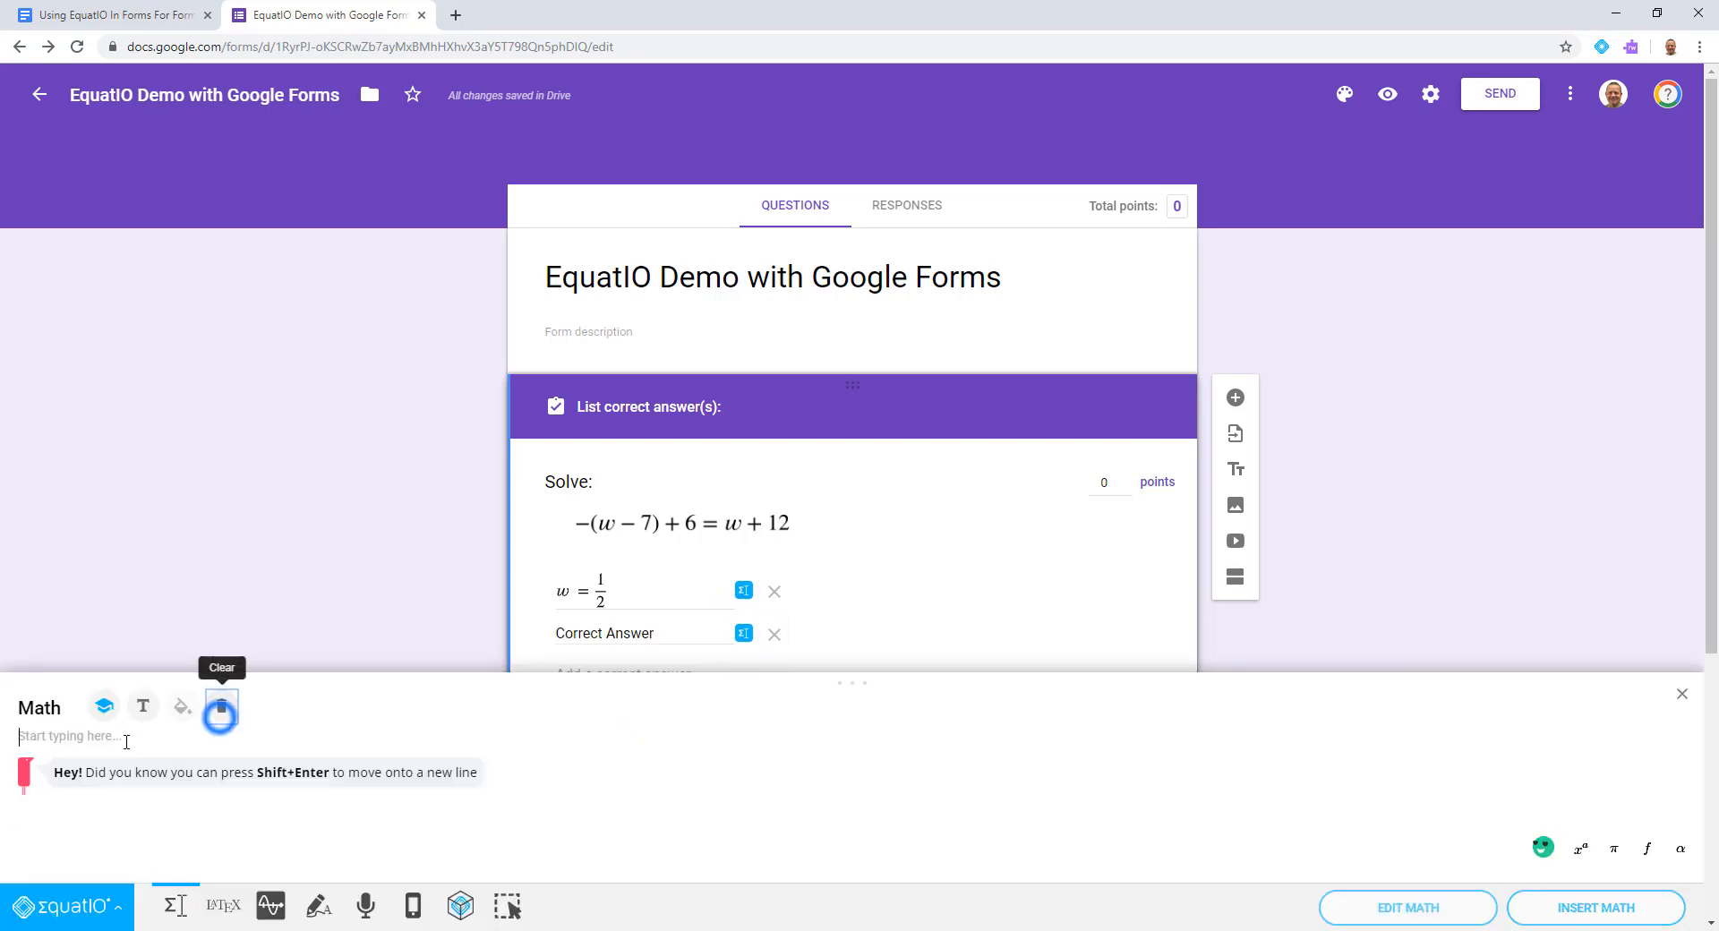
pyautogui.write('w=0.5')
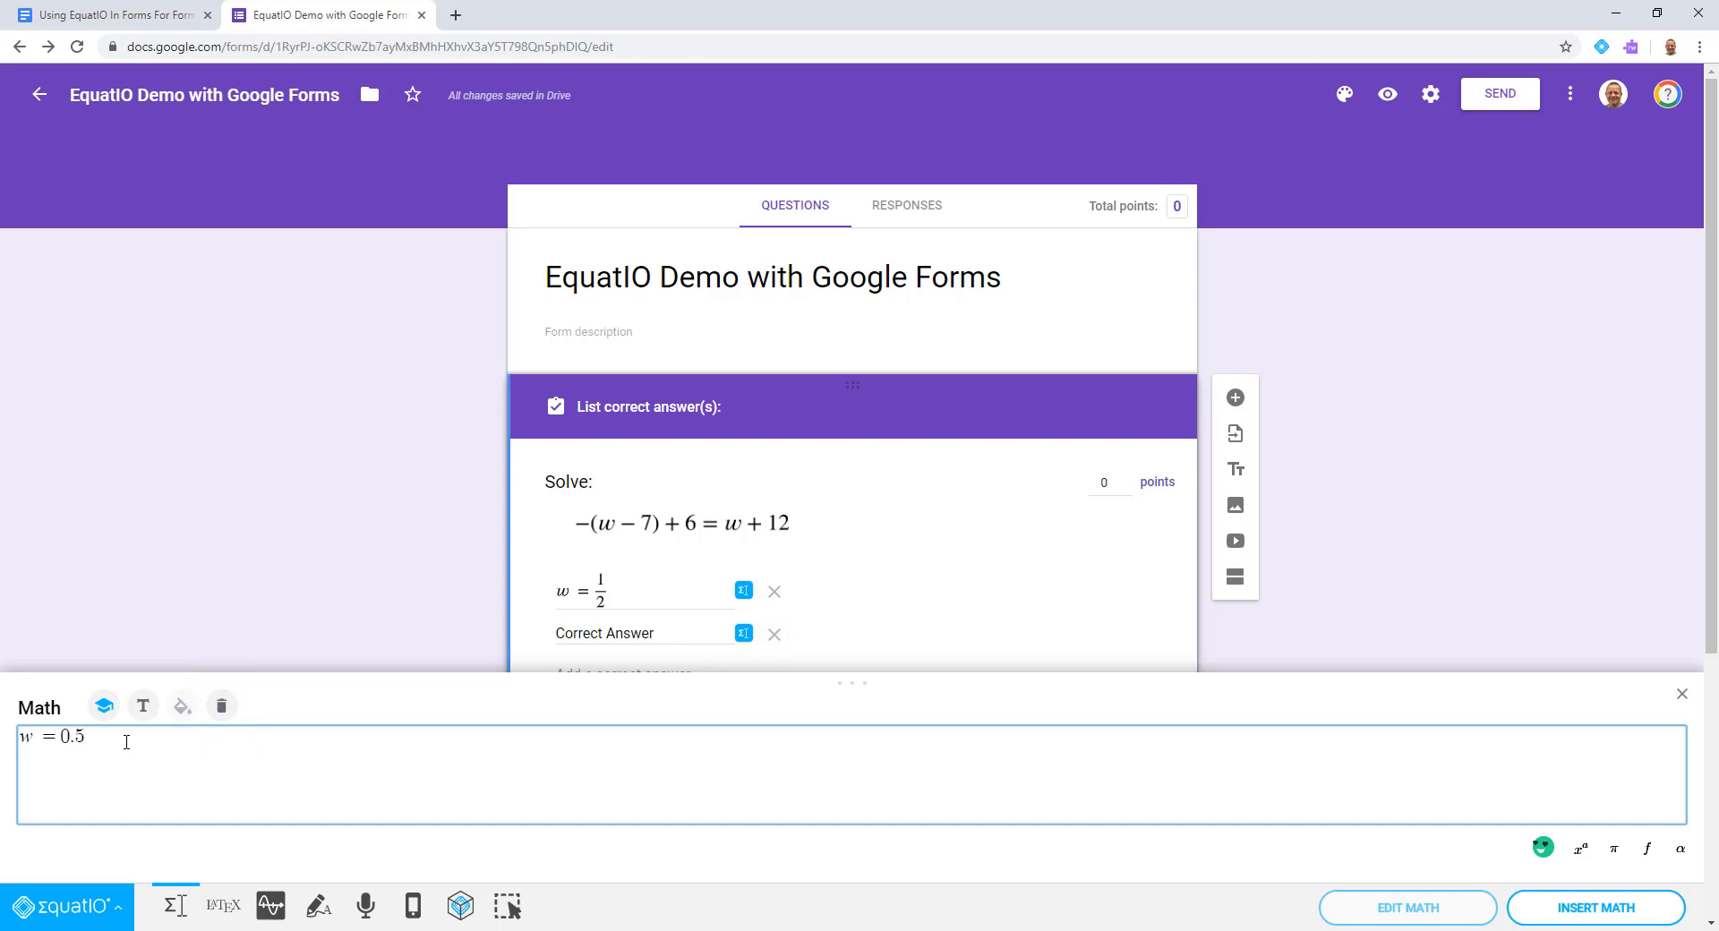
pyautogui.click(1607, 906)
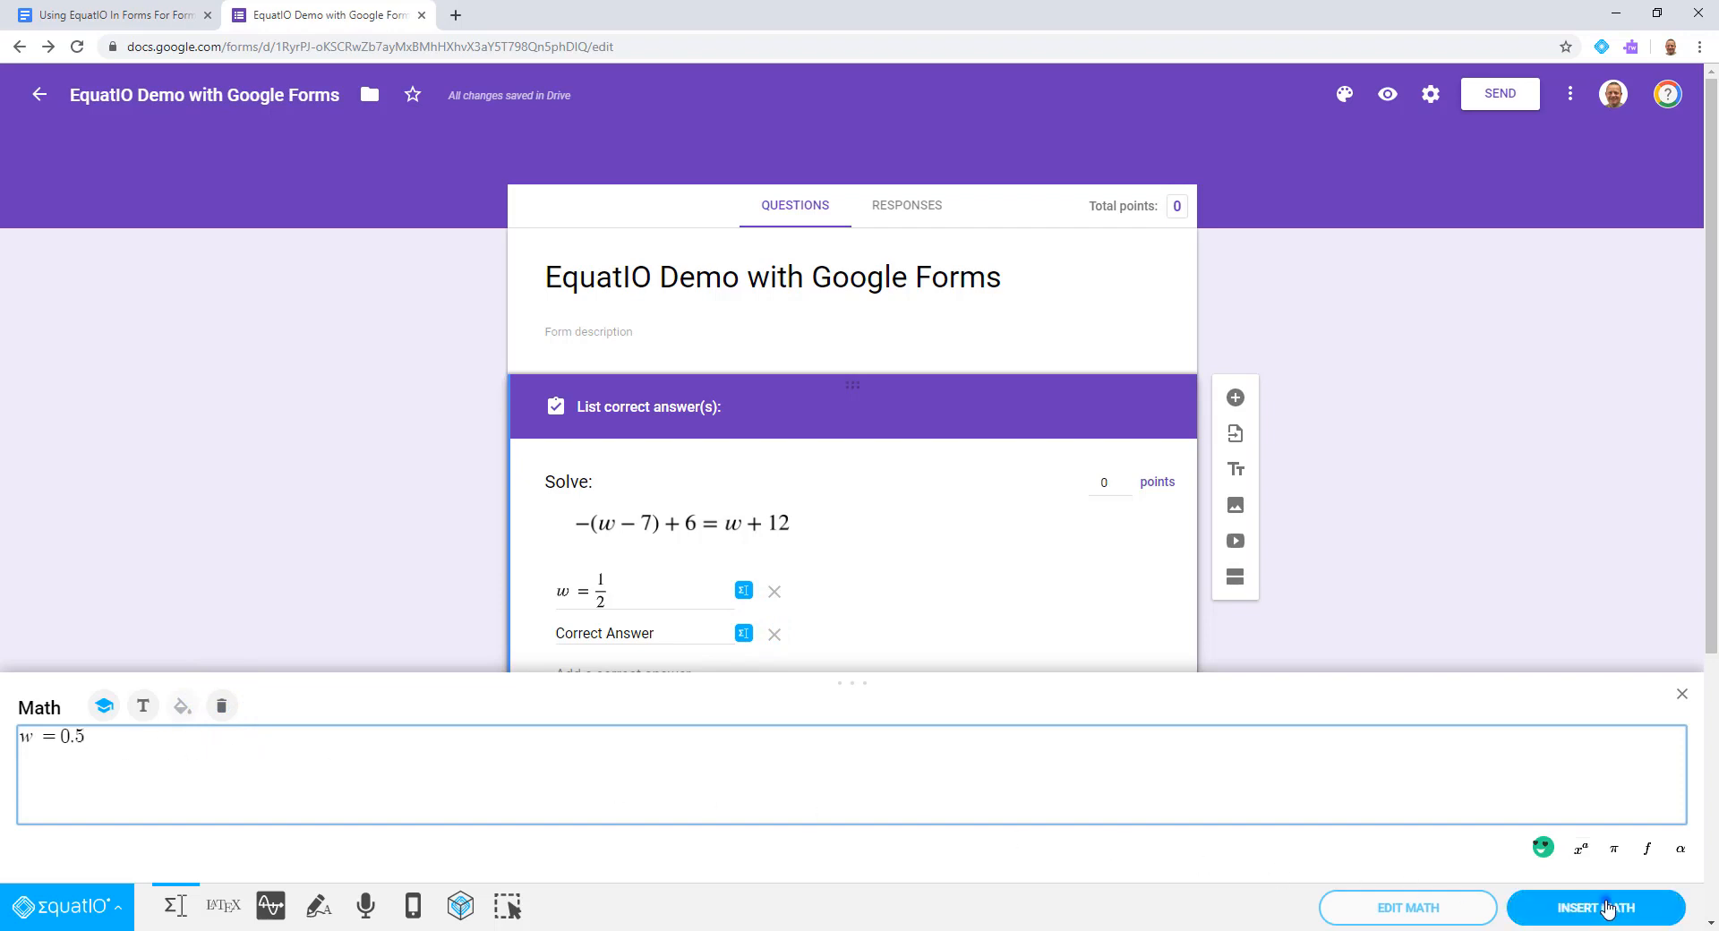
# Add w = .5 as a third correct answer and mark all other answers incorrect for the first "Solve:" question
pyautogui.click(623, 674)
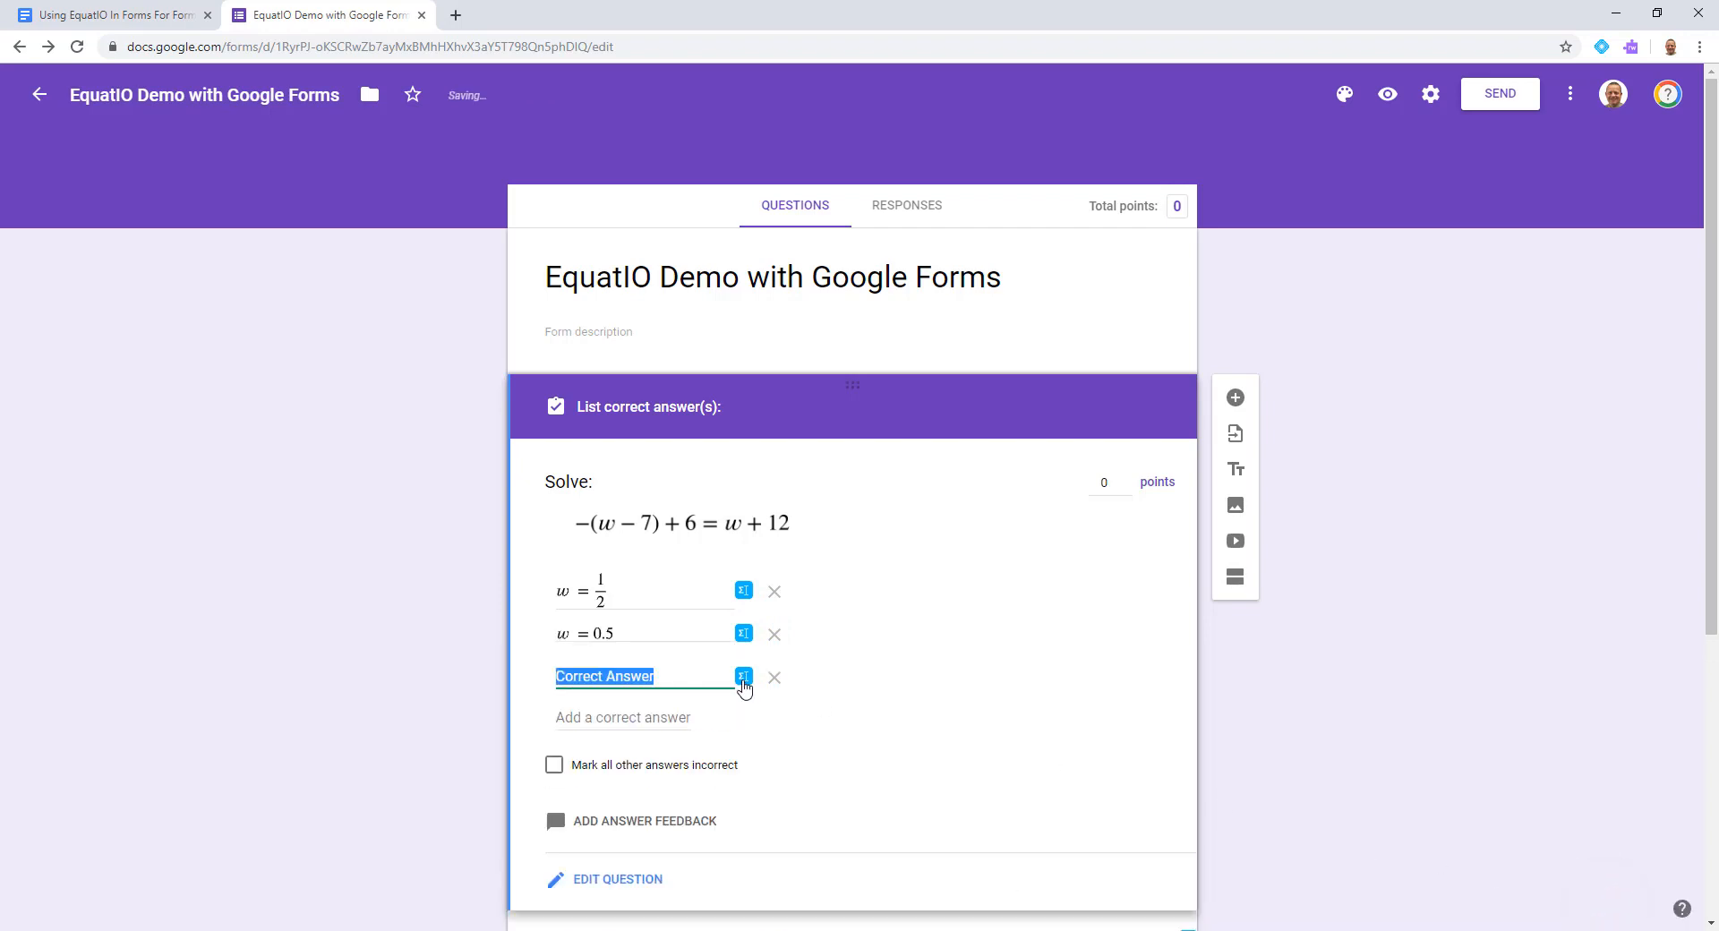
pyautogui.click(743, 678)
pyautogui.click(221, 705)
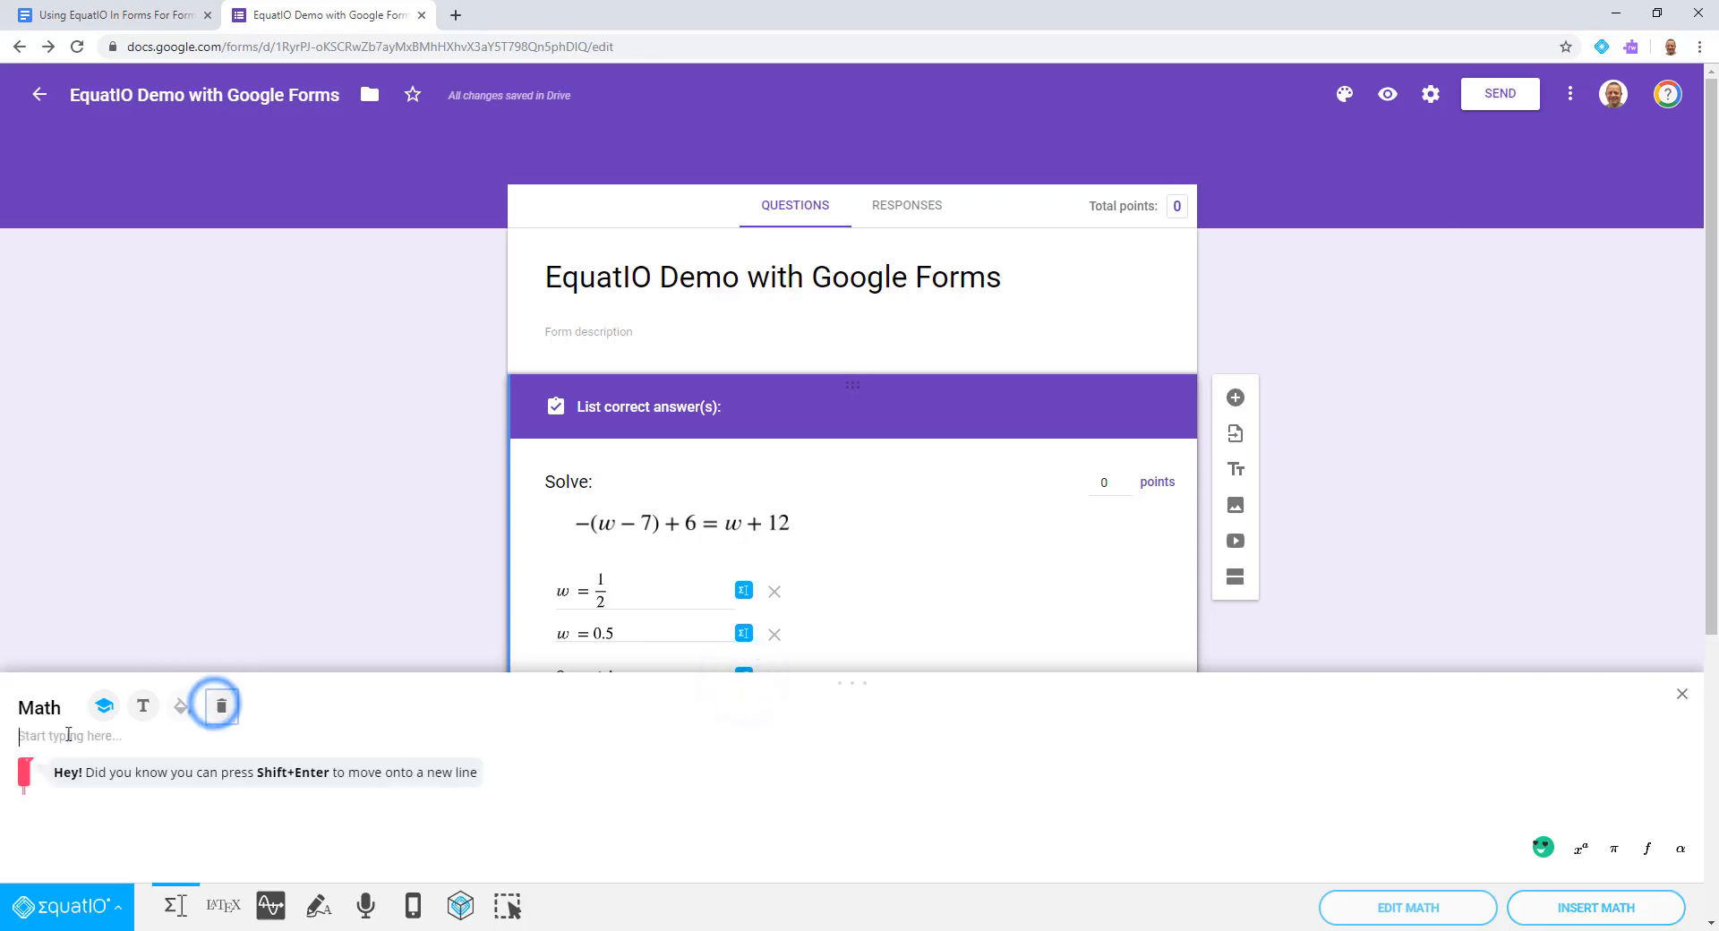
pyautogui.click(68, 734)
pyautogui.write('w=')
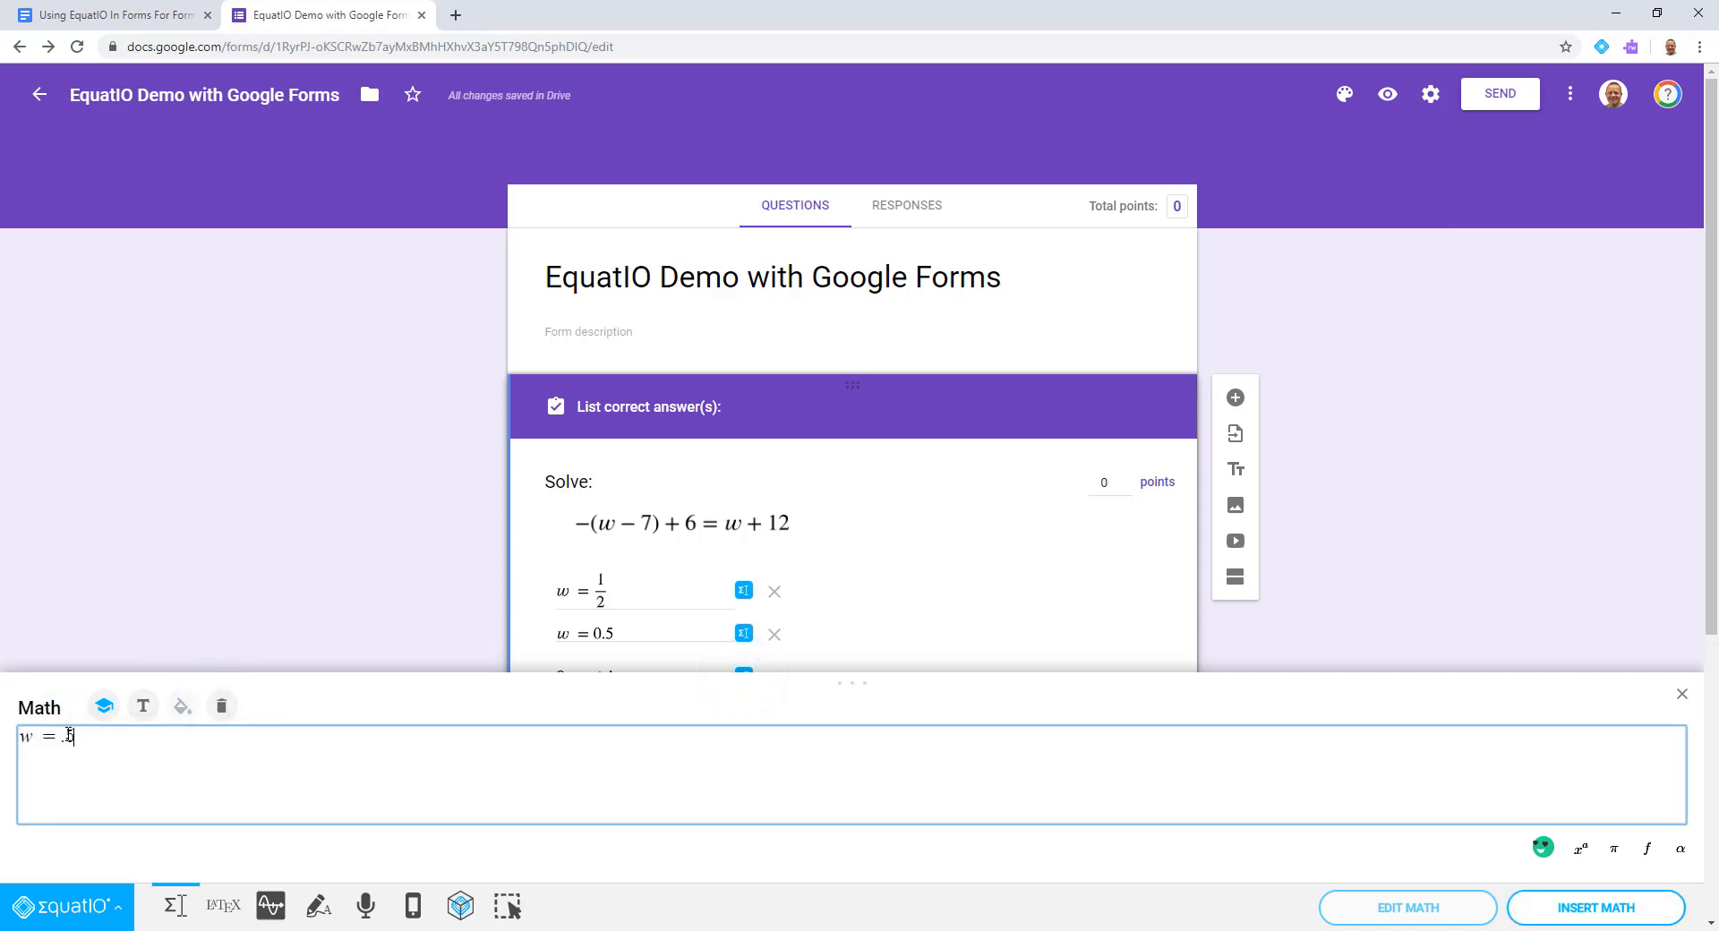
pyautogui.click(1585, 907)
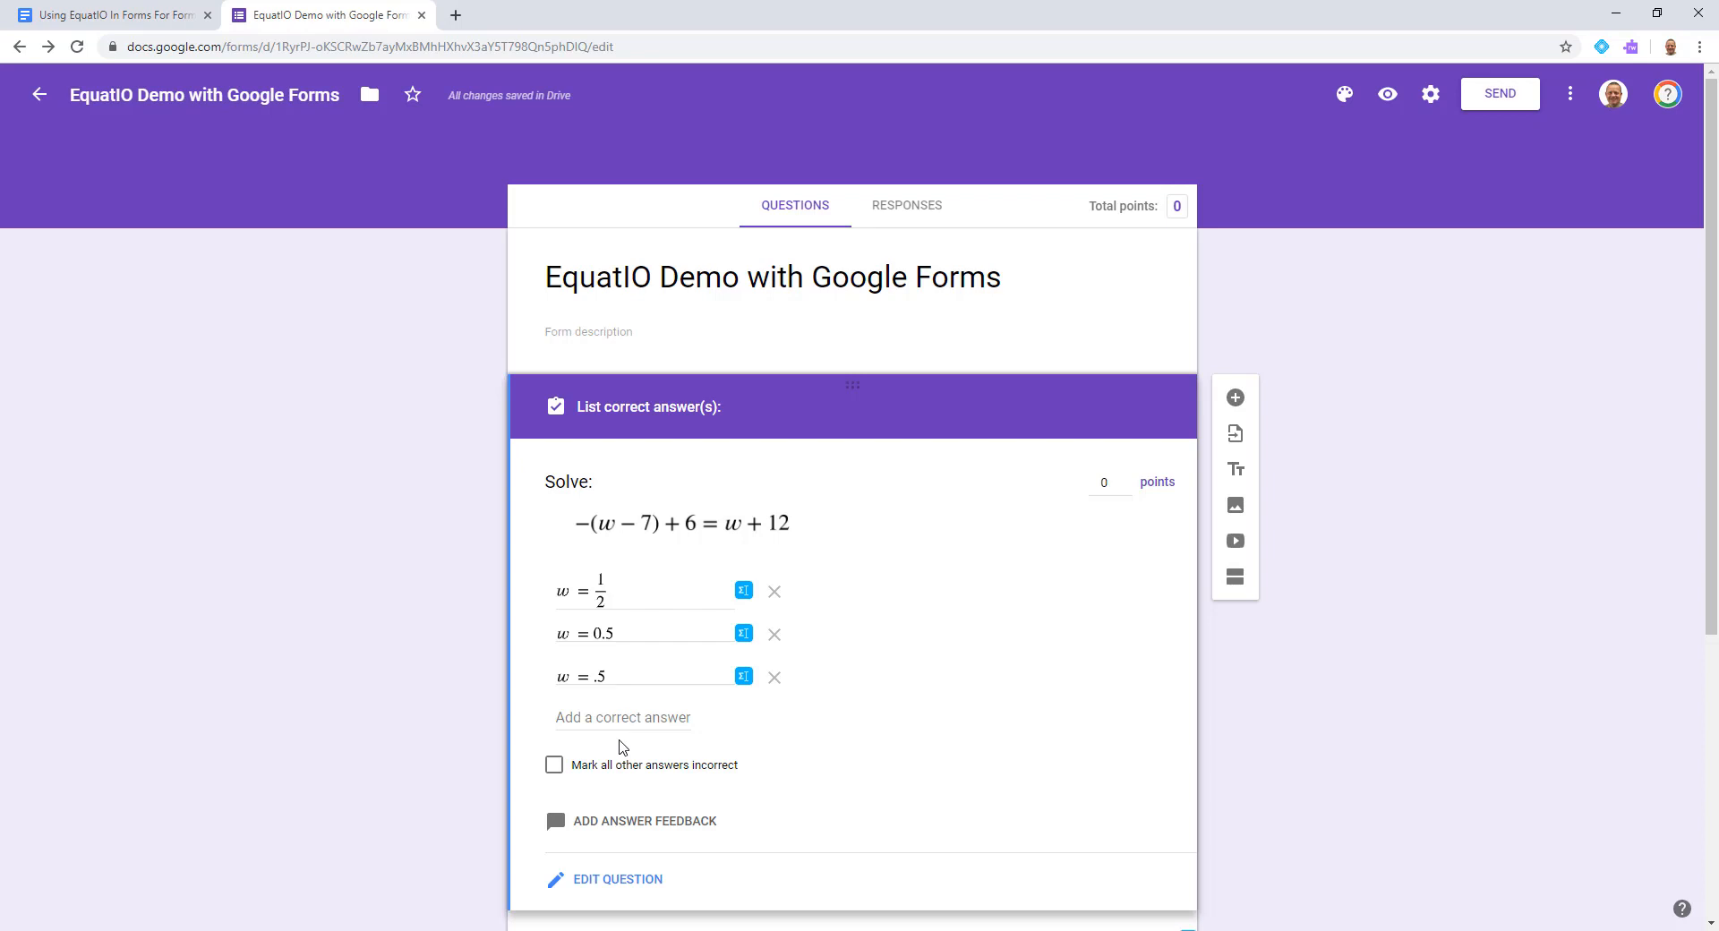
pyautogui.click(555, 767)
# Add a correct-answer entry to the "Solve To Graph Your Answer:" answer key and graph x ≤ −9 for it in EquatIO
pyautogui.scroll(-4, 632, 825)
pyautogui.click(702, 549)
pyautogui.click(594, 634)
pyautogui.click(627, 606)
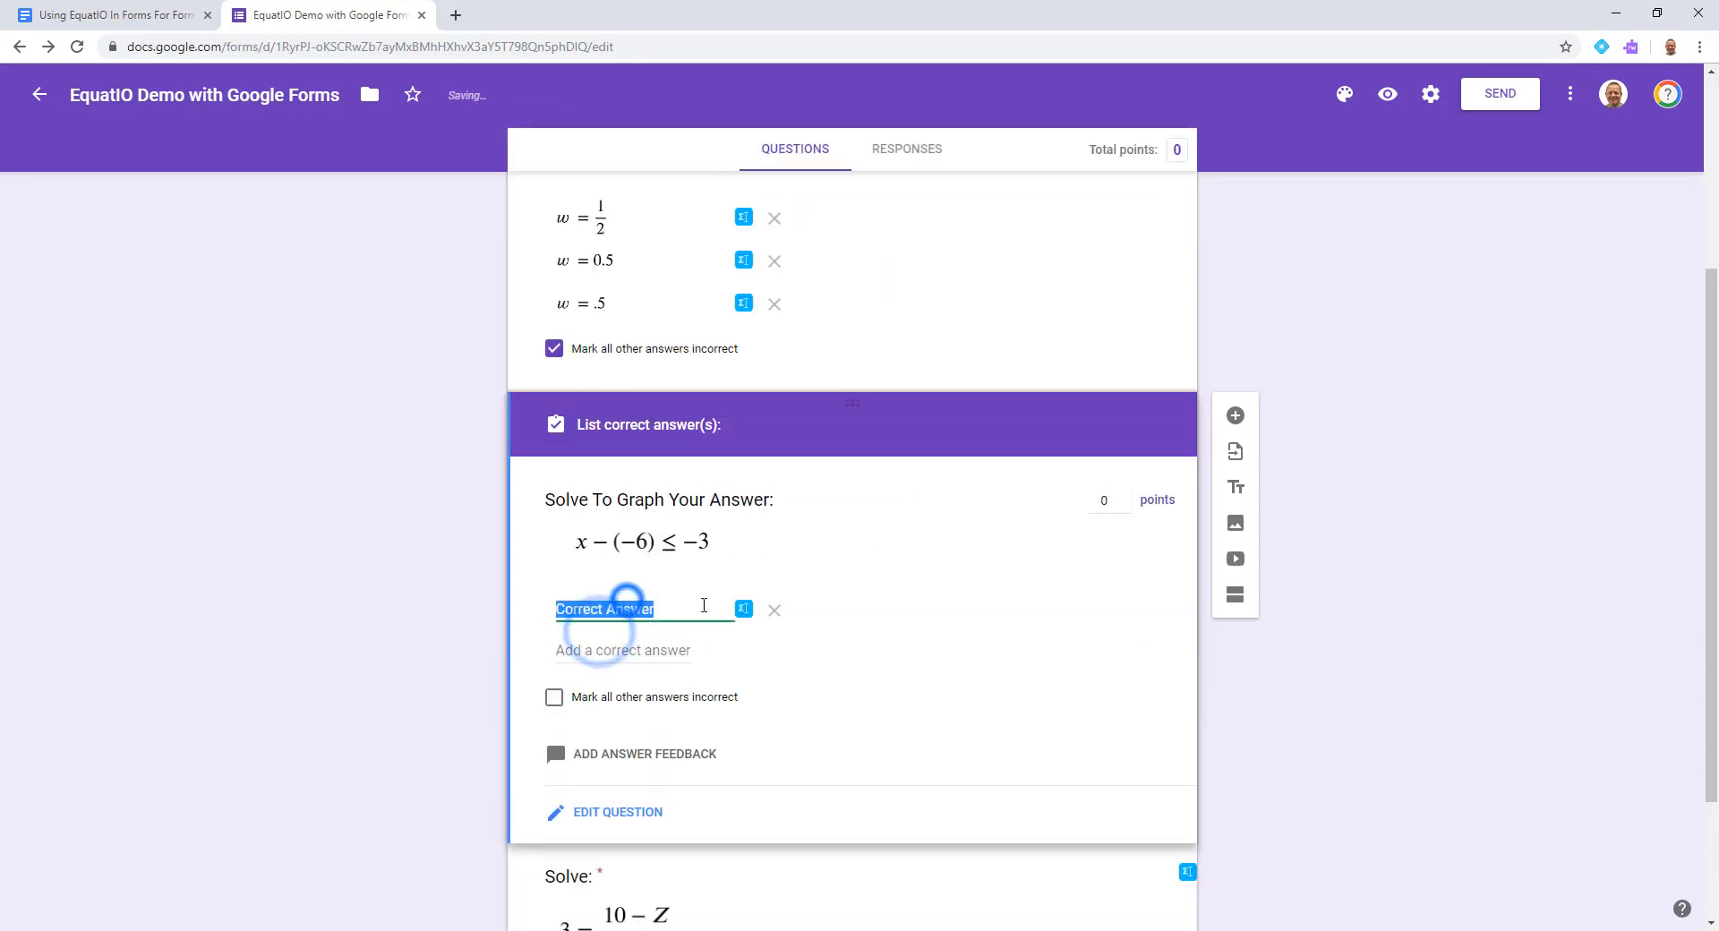
pyautogui.click(743, 609)
pyautogui.click(270, 906)
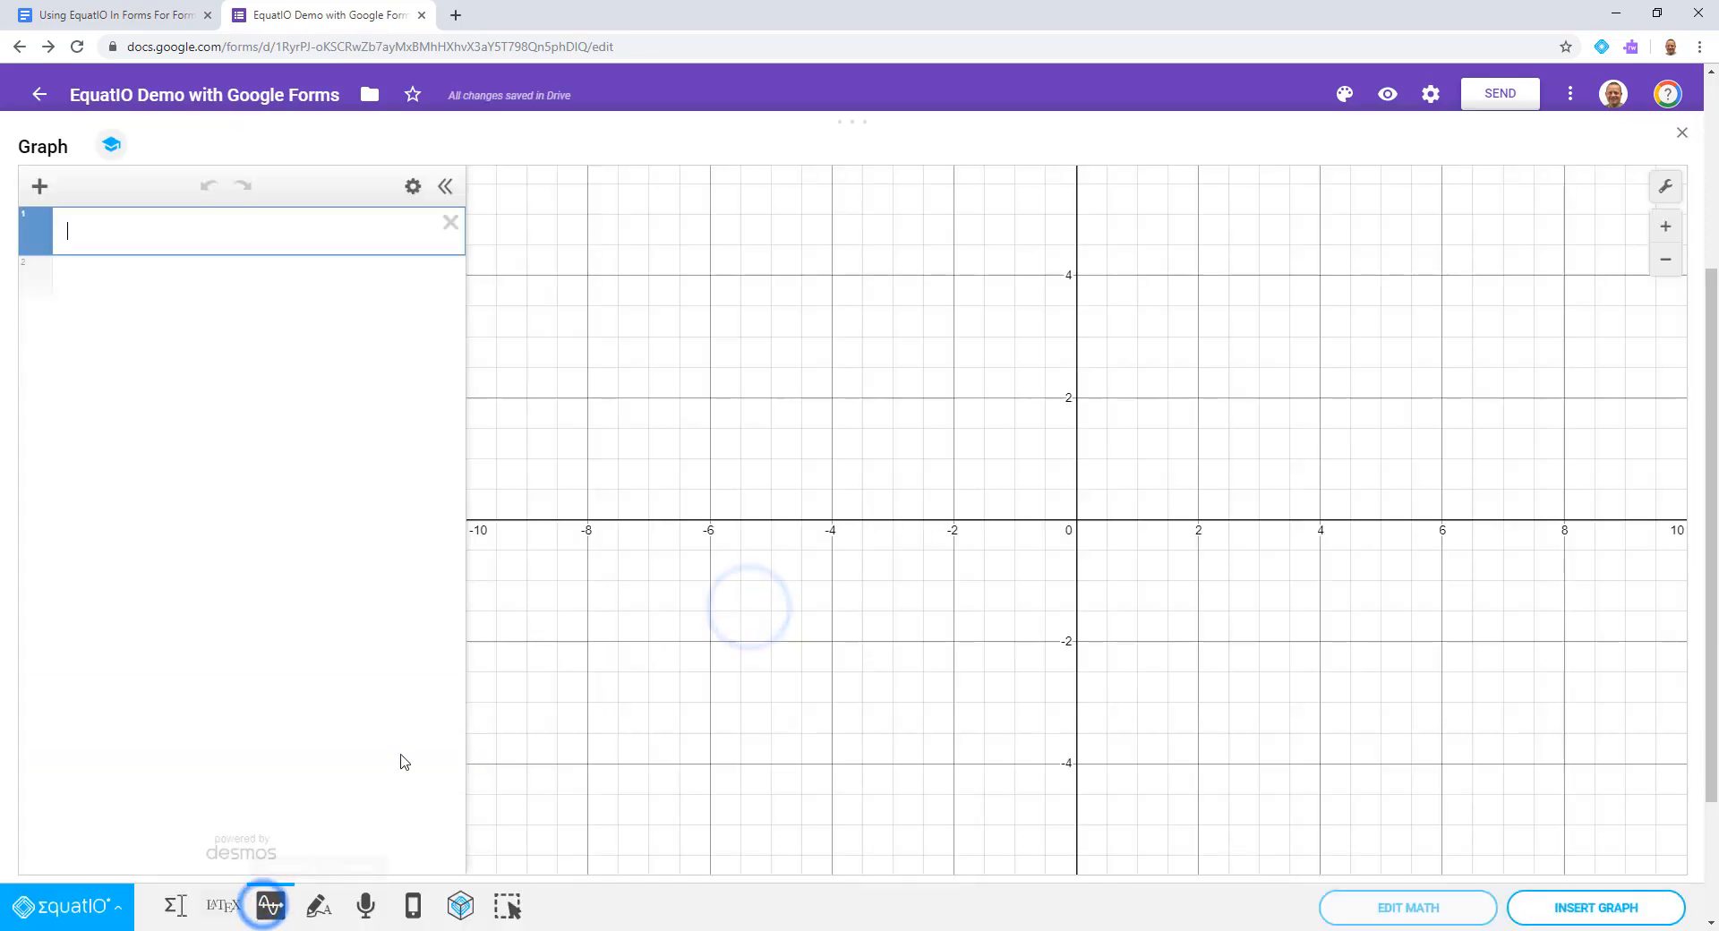
pyautogui.write('x less')
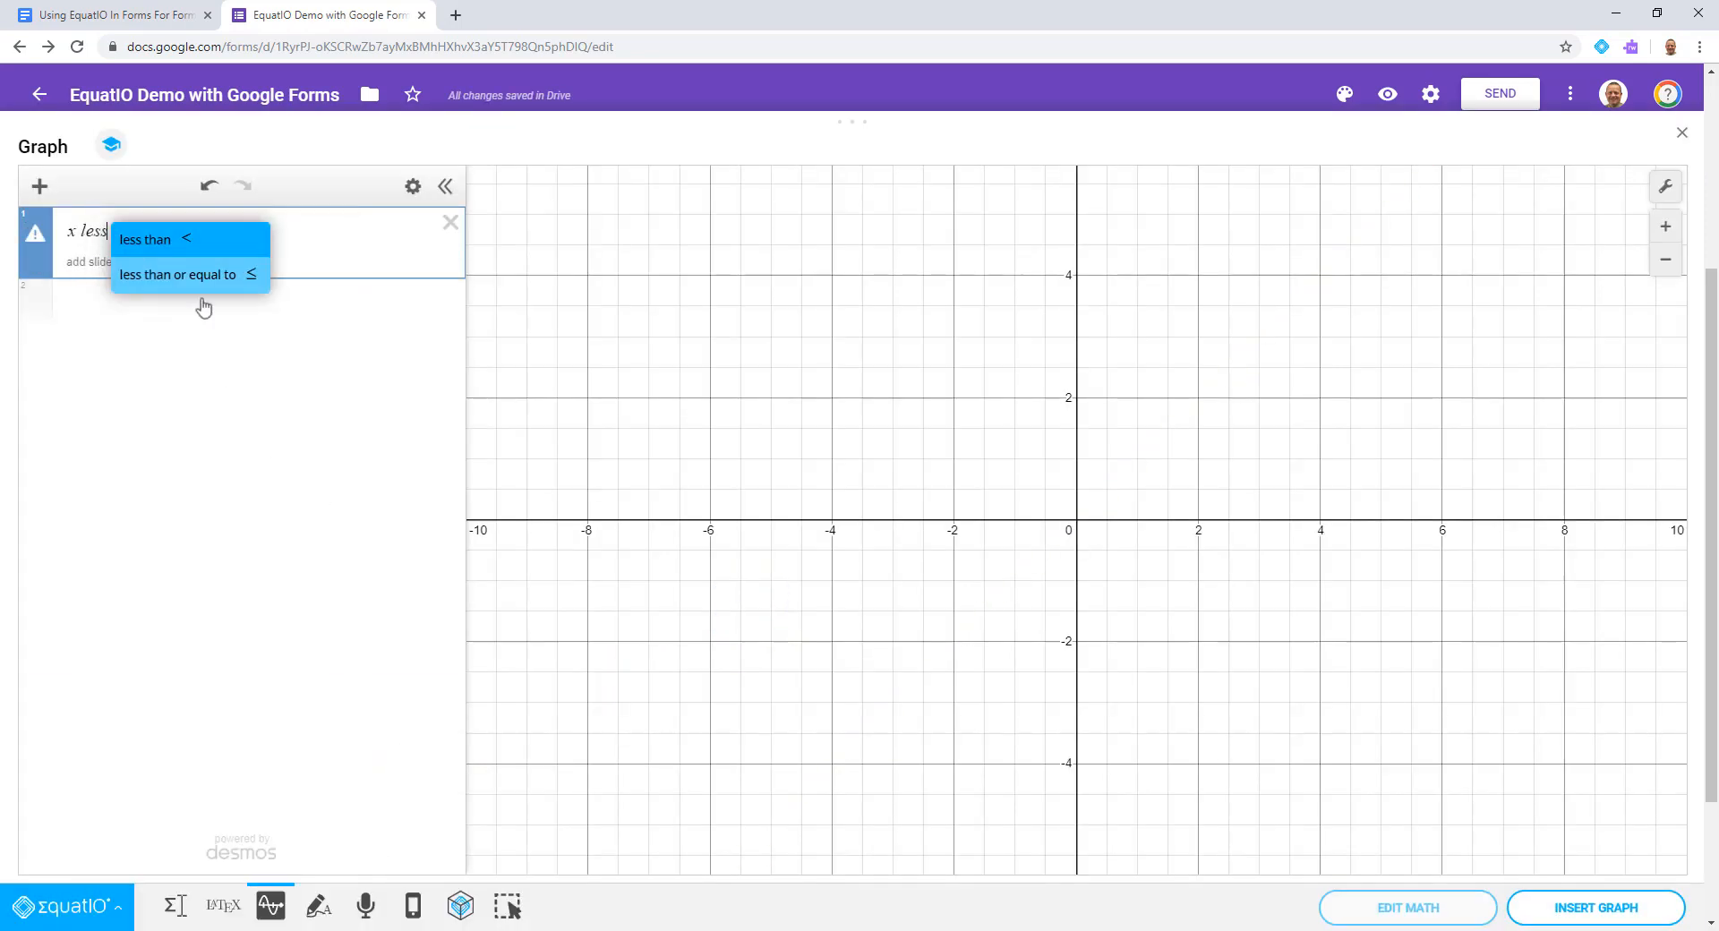
pyautogui.click(190, 274)
pyautogui.write('-9')
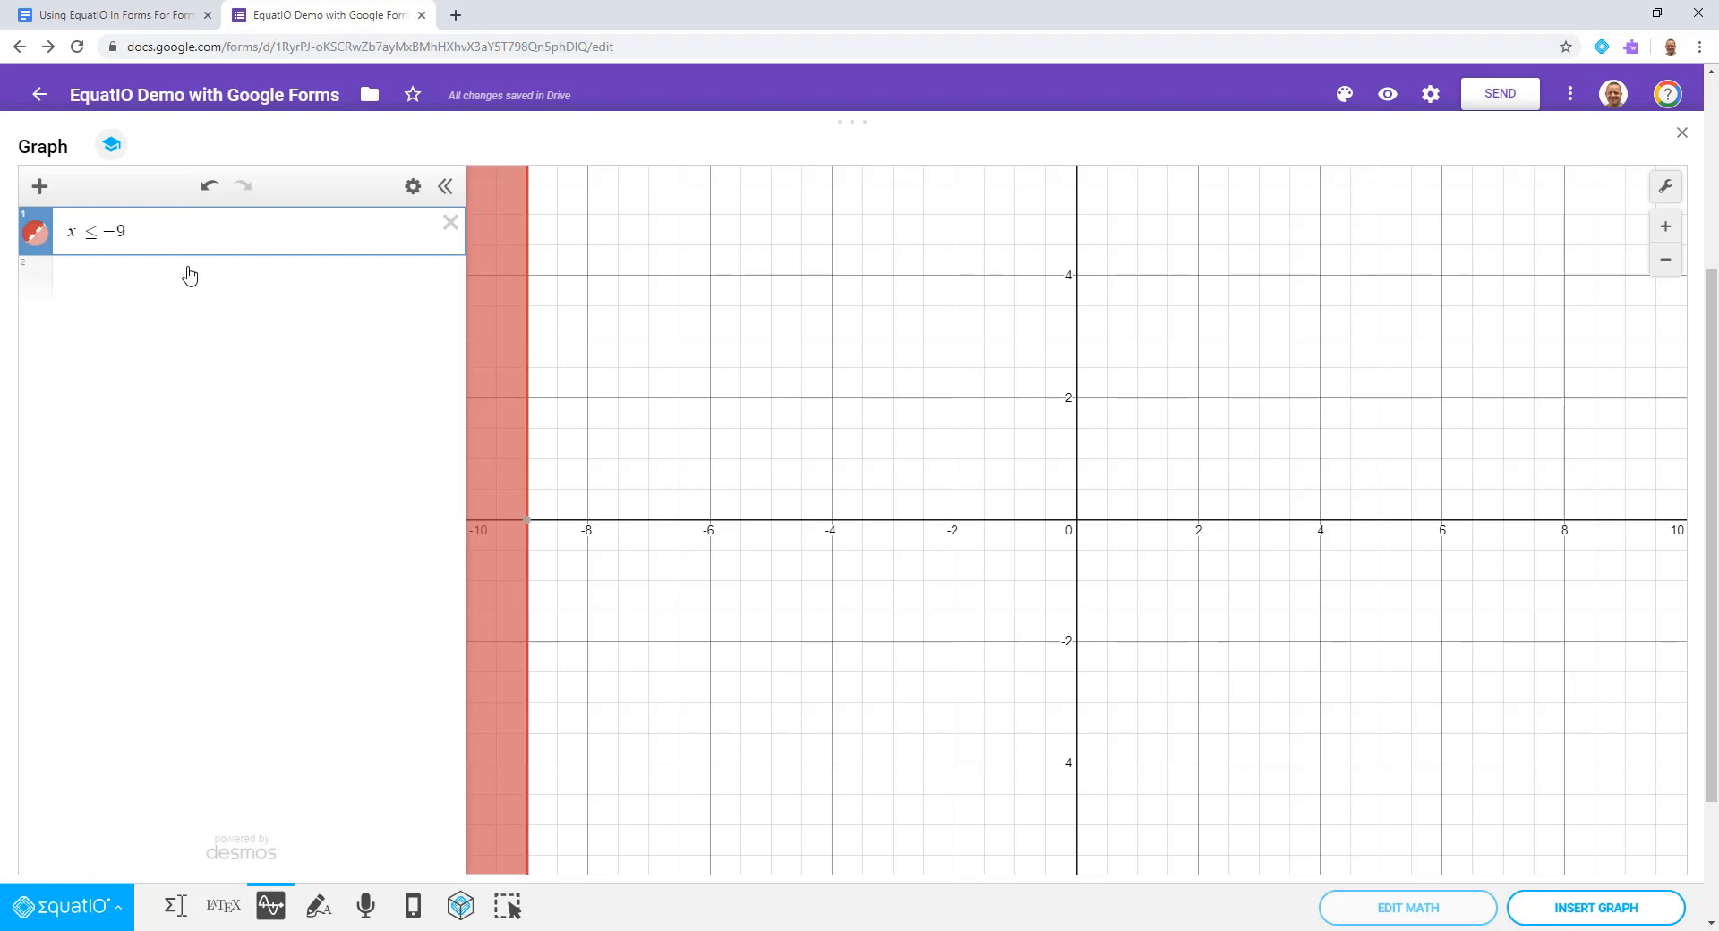
# Set the graph's x-axis range from −15 to 15
pyautogui.click(1665, 186)
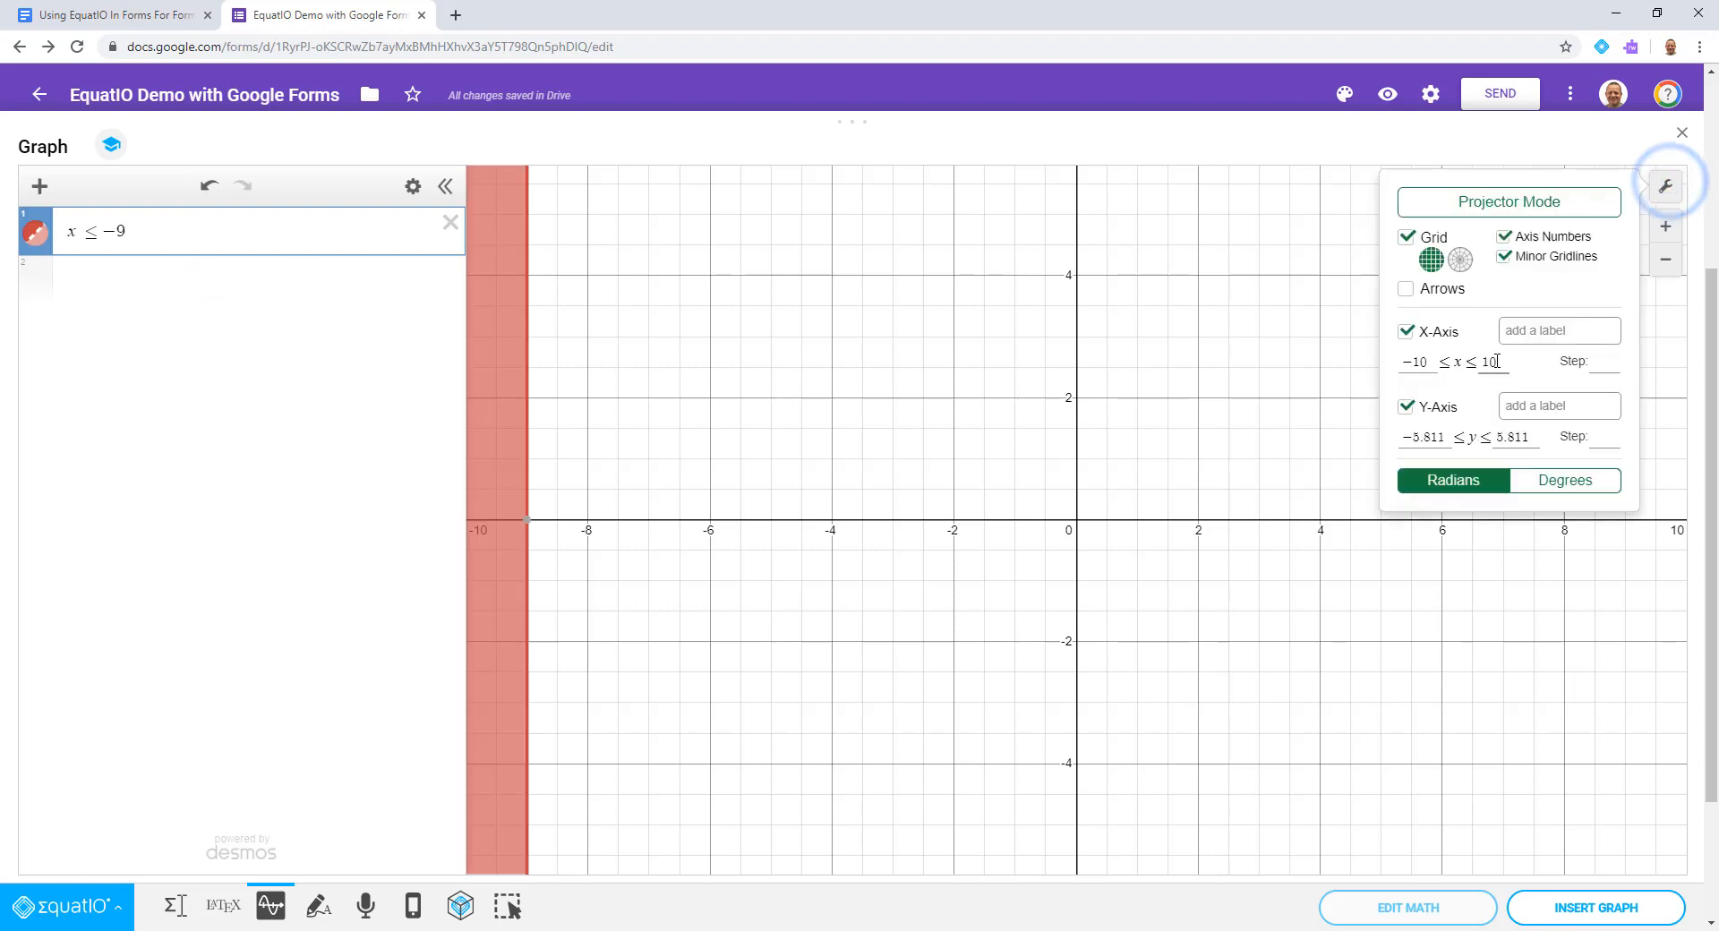
pyautogui.click(1496, 360)
pyautogui.press('BackSpace')
pyautogui.write('5')
pyautogui.click(1425, 362)
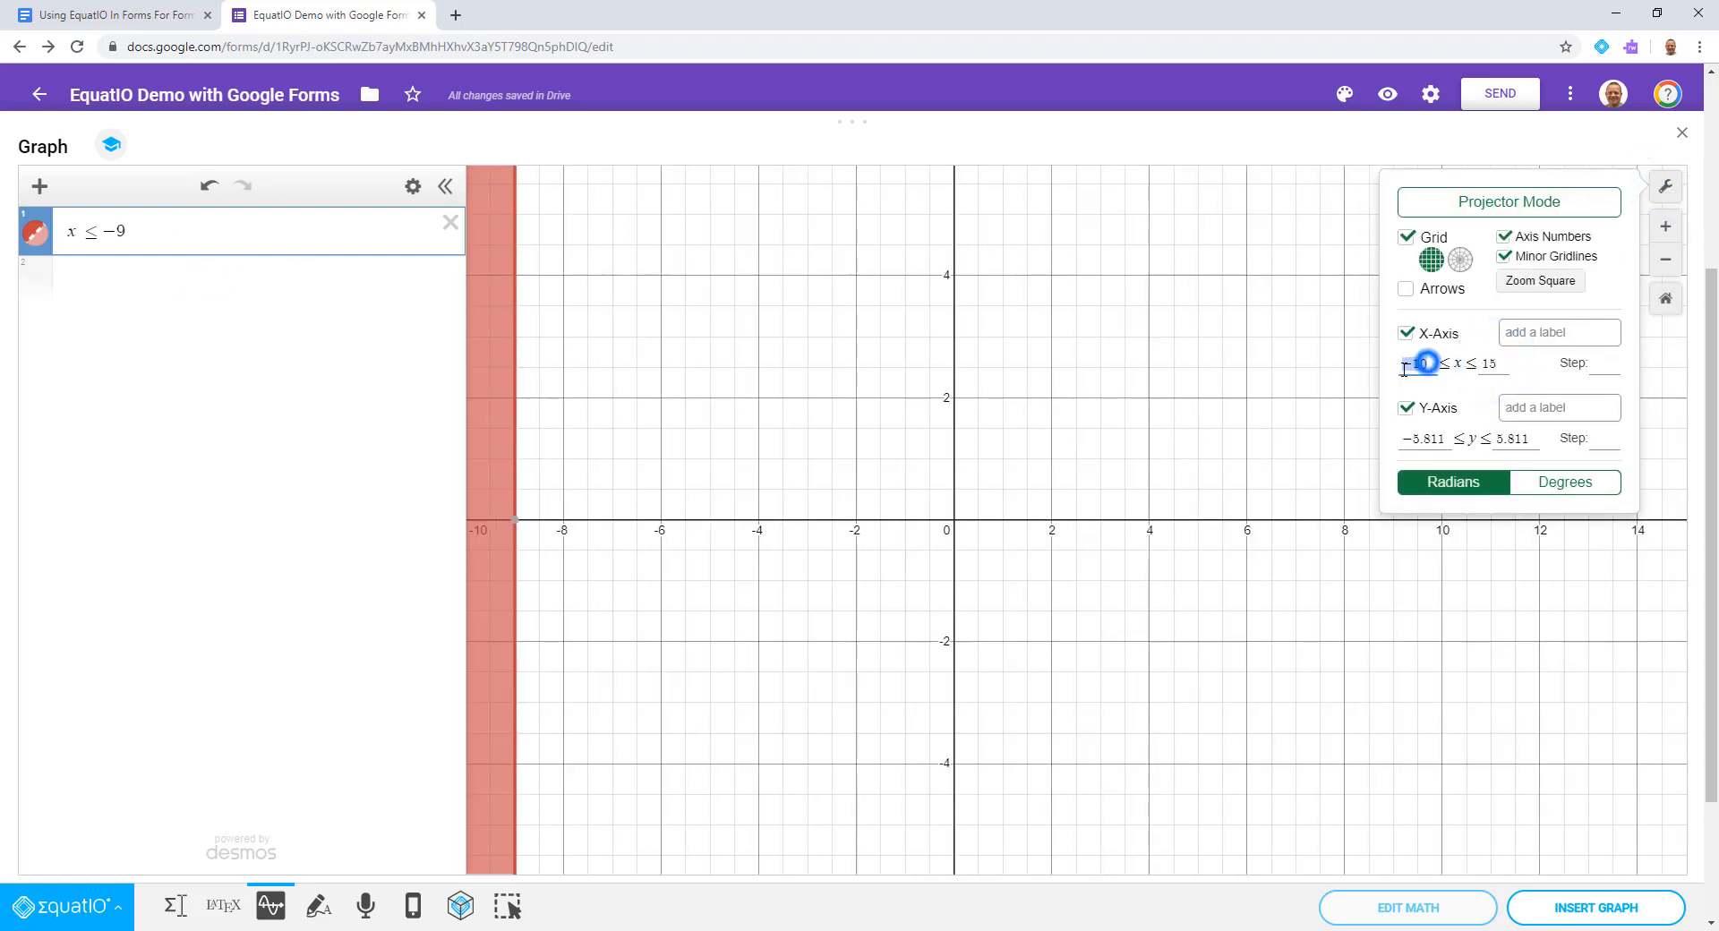
pyautogui.press('BackSpace')
pyautogui.write('5')
pyautogui.click(1666, 186)
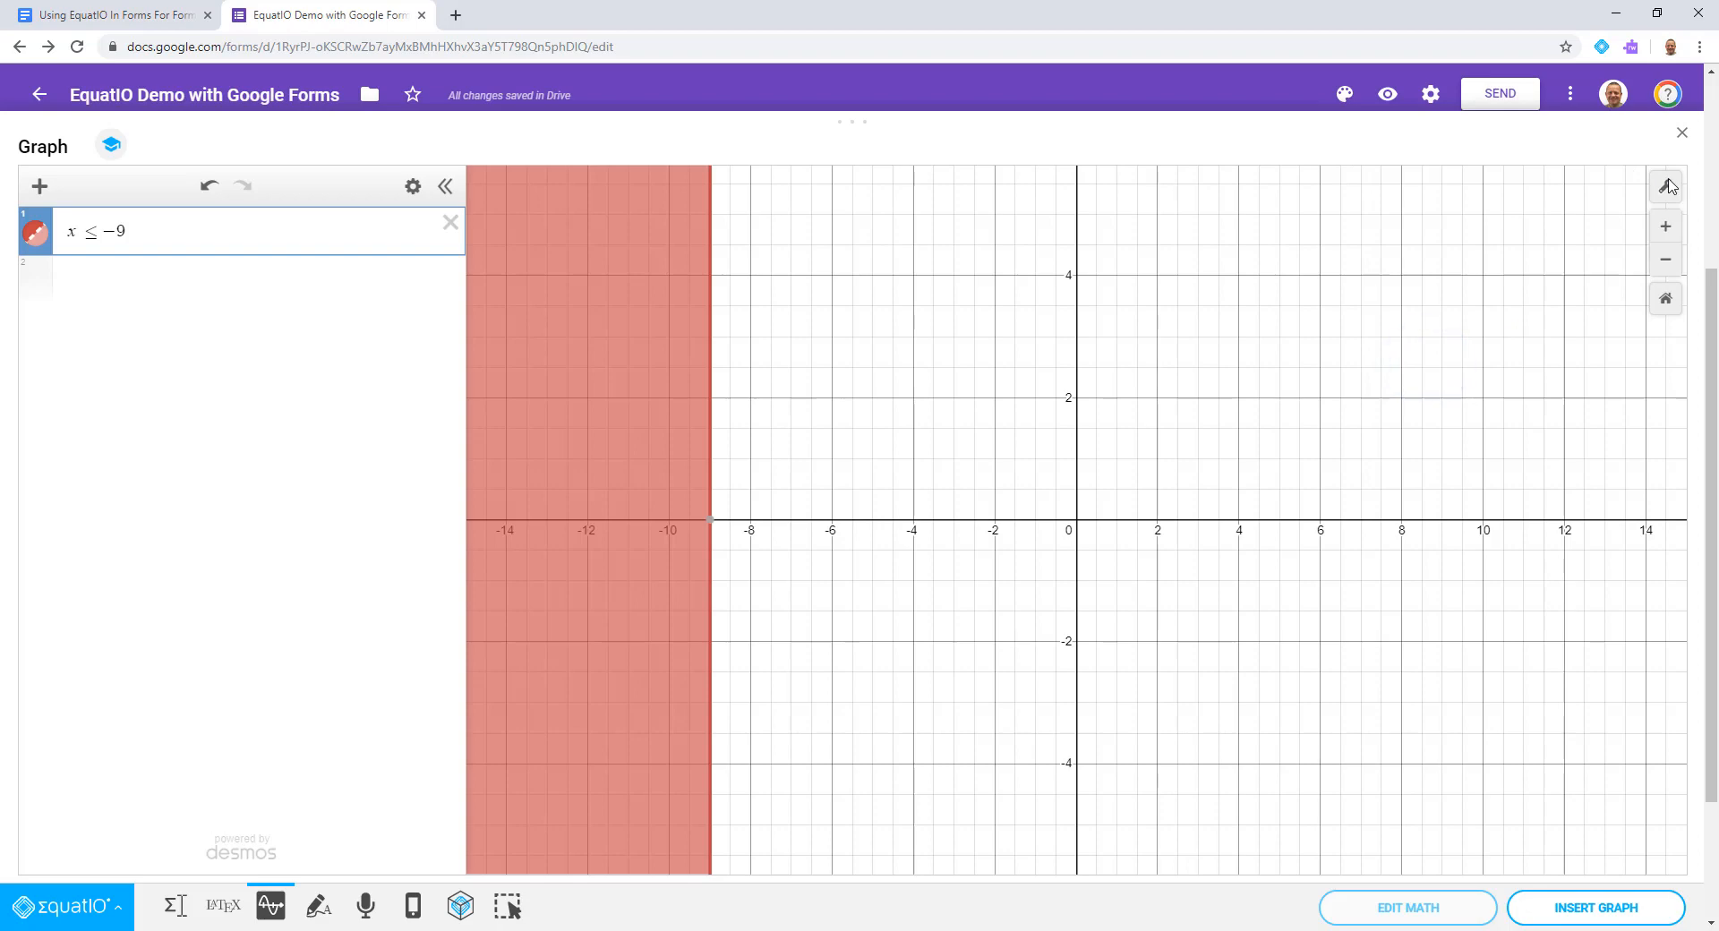
# Insert the graph as the correct answer to "Solve To Graph Your Answer:" and mark all other answers incorrect
pyautogui.click(1576, 908)
pyautogui.click(607, 794)
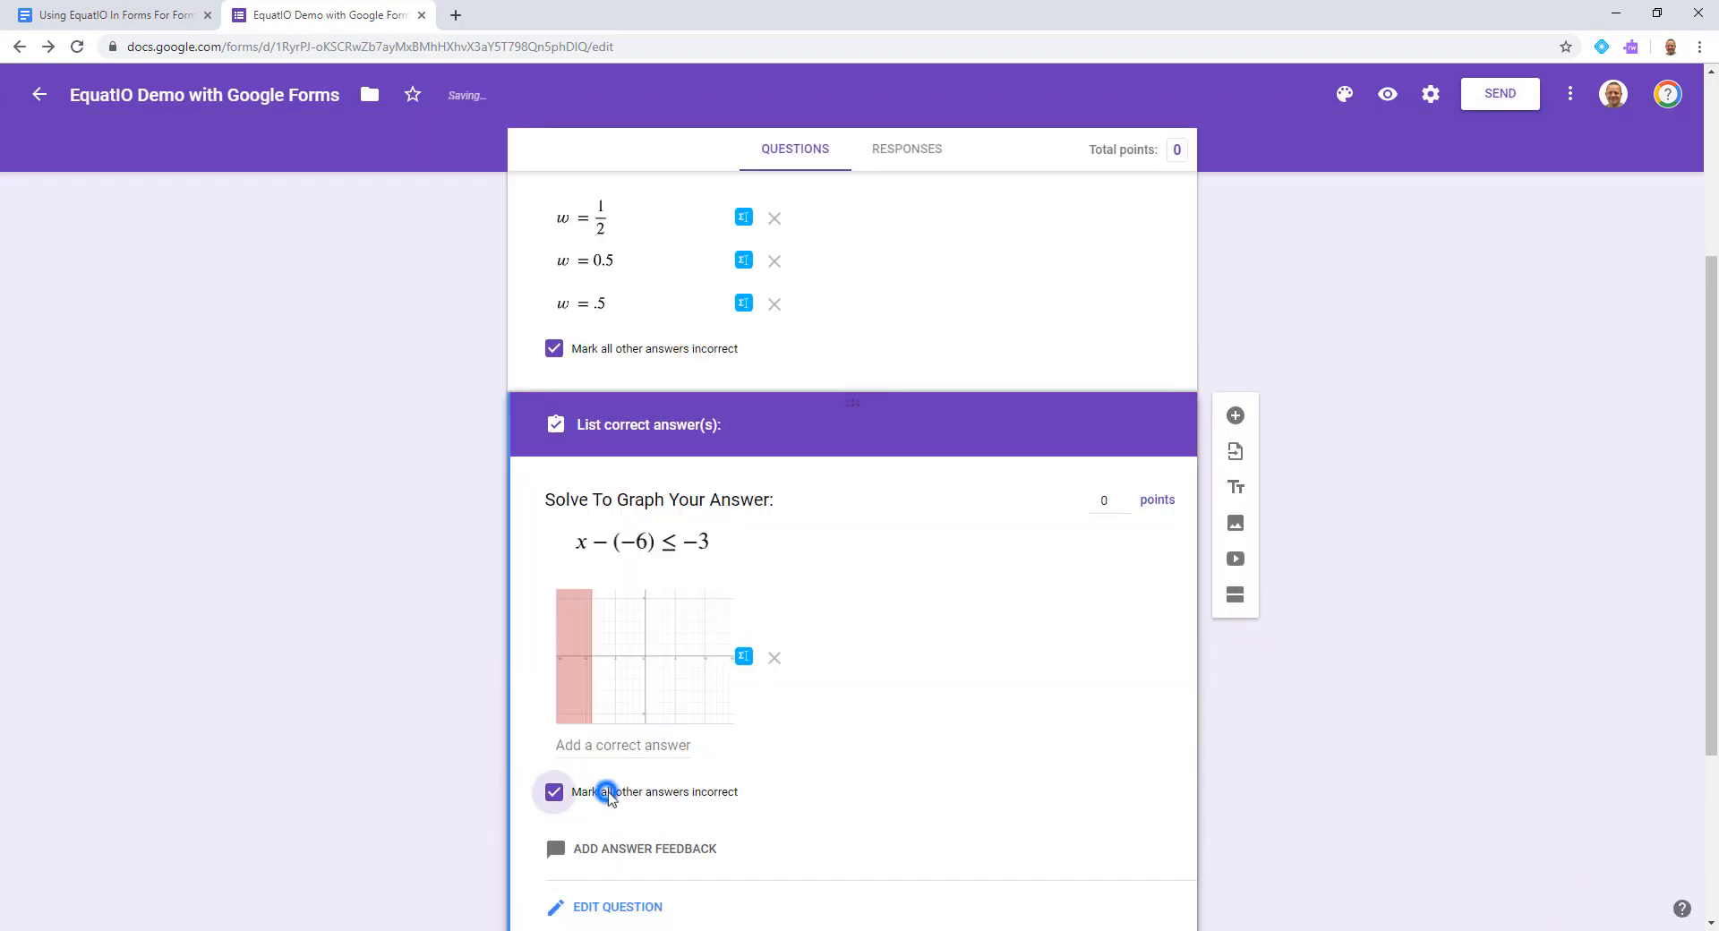
# Add the equation z = −11 as the last "Solve:" question's correct answer and mark all other answers incorrect
pyautogui.scroll(-3, 844, 760)
pyautogui.click(774, 748)
pyautogui.click(609, 844)
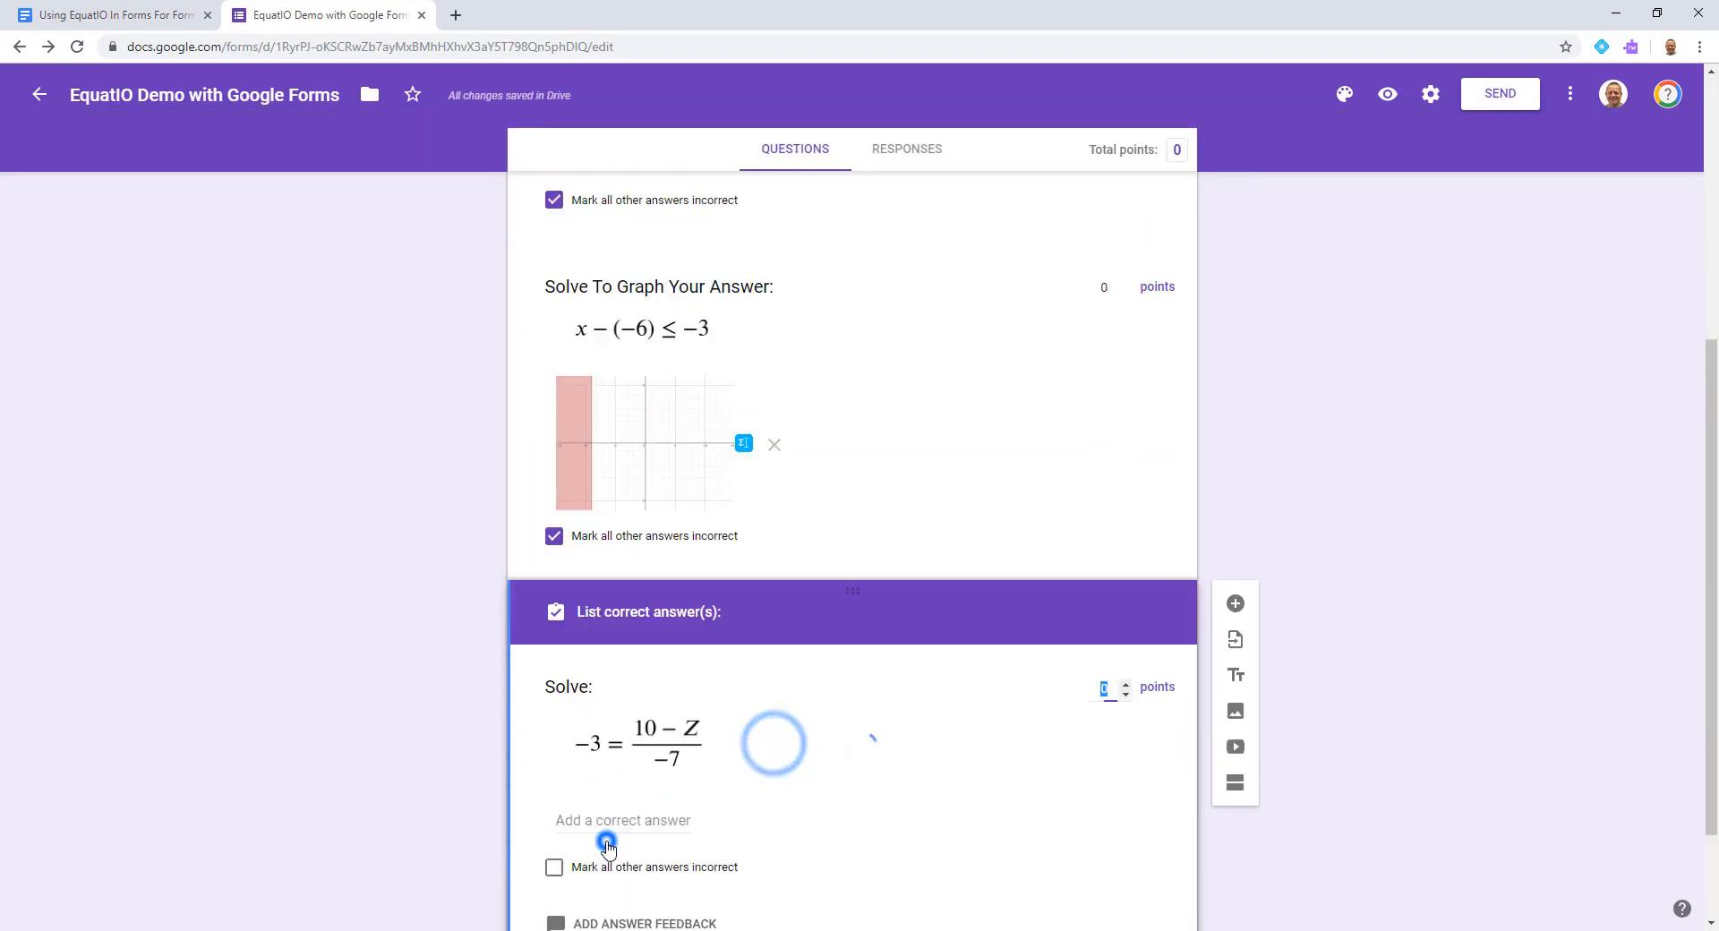
pyautogui.click(626, 676)
pyautogui.click(173, 906)
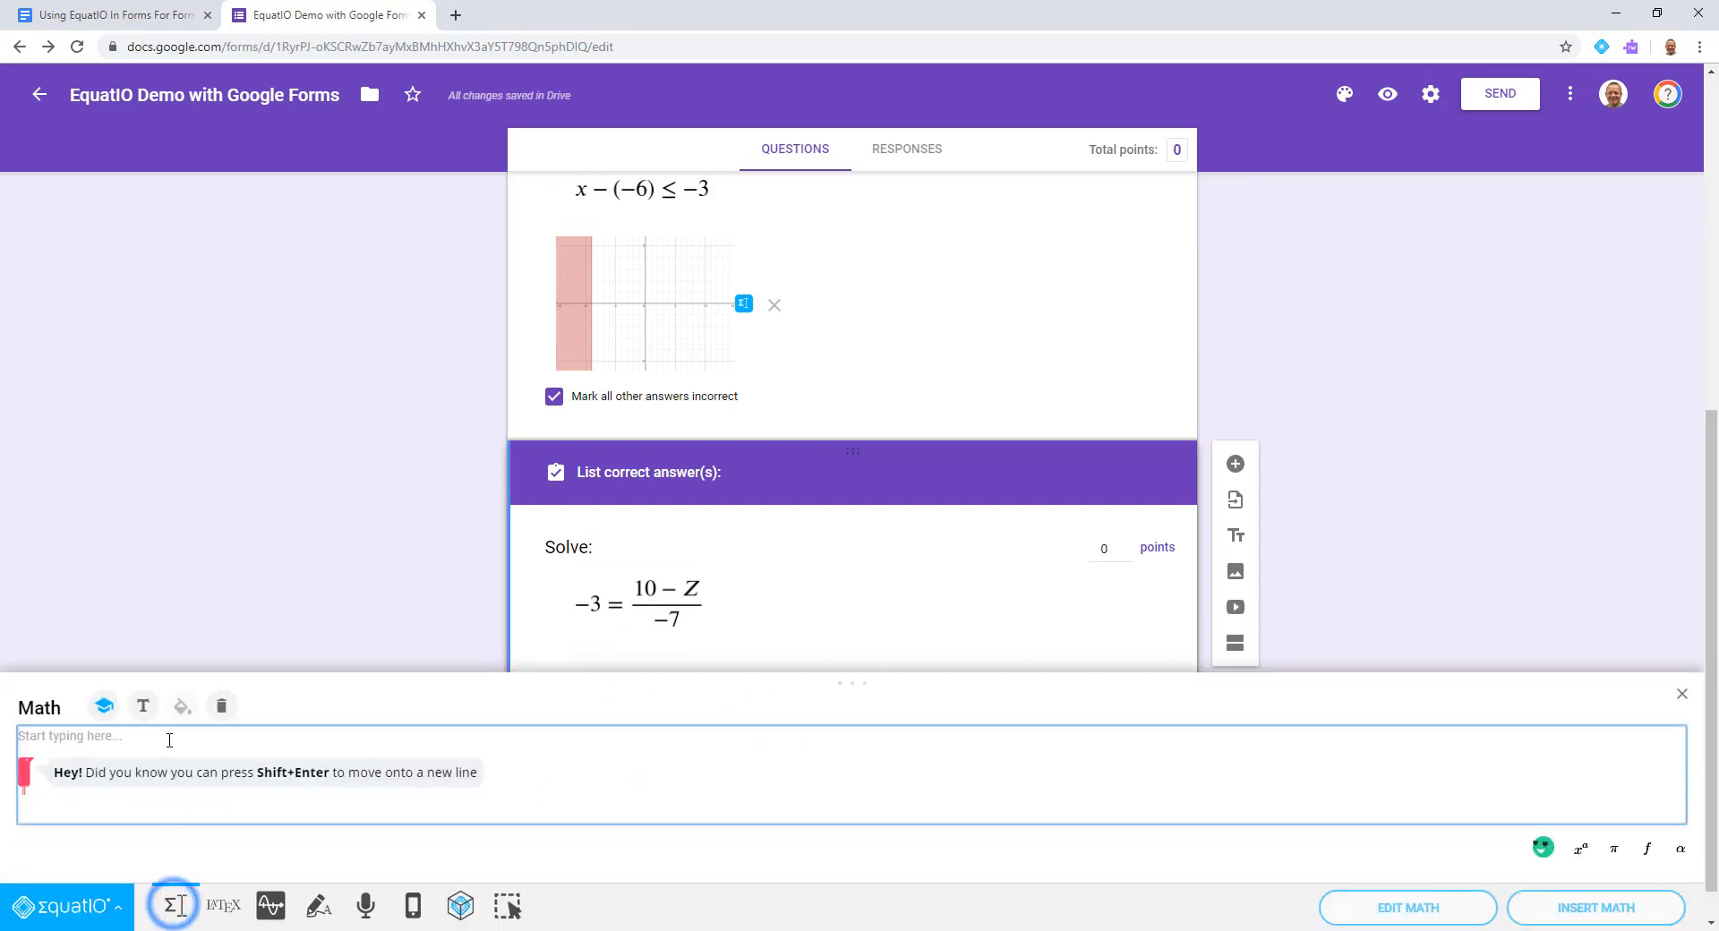
pyautogui.write('z=-11')
pyautogui.press('Return')
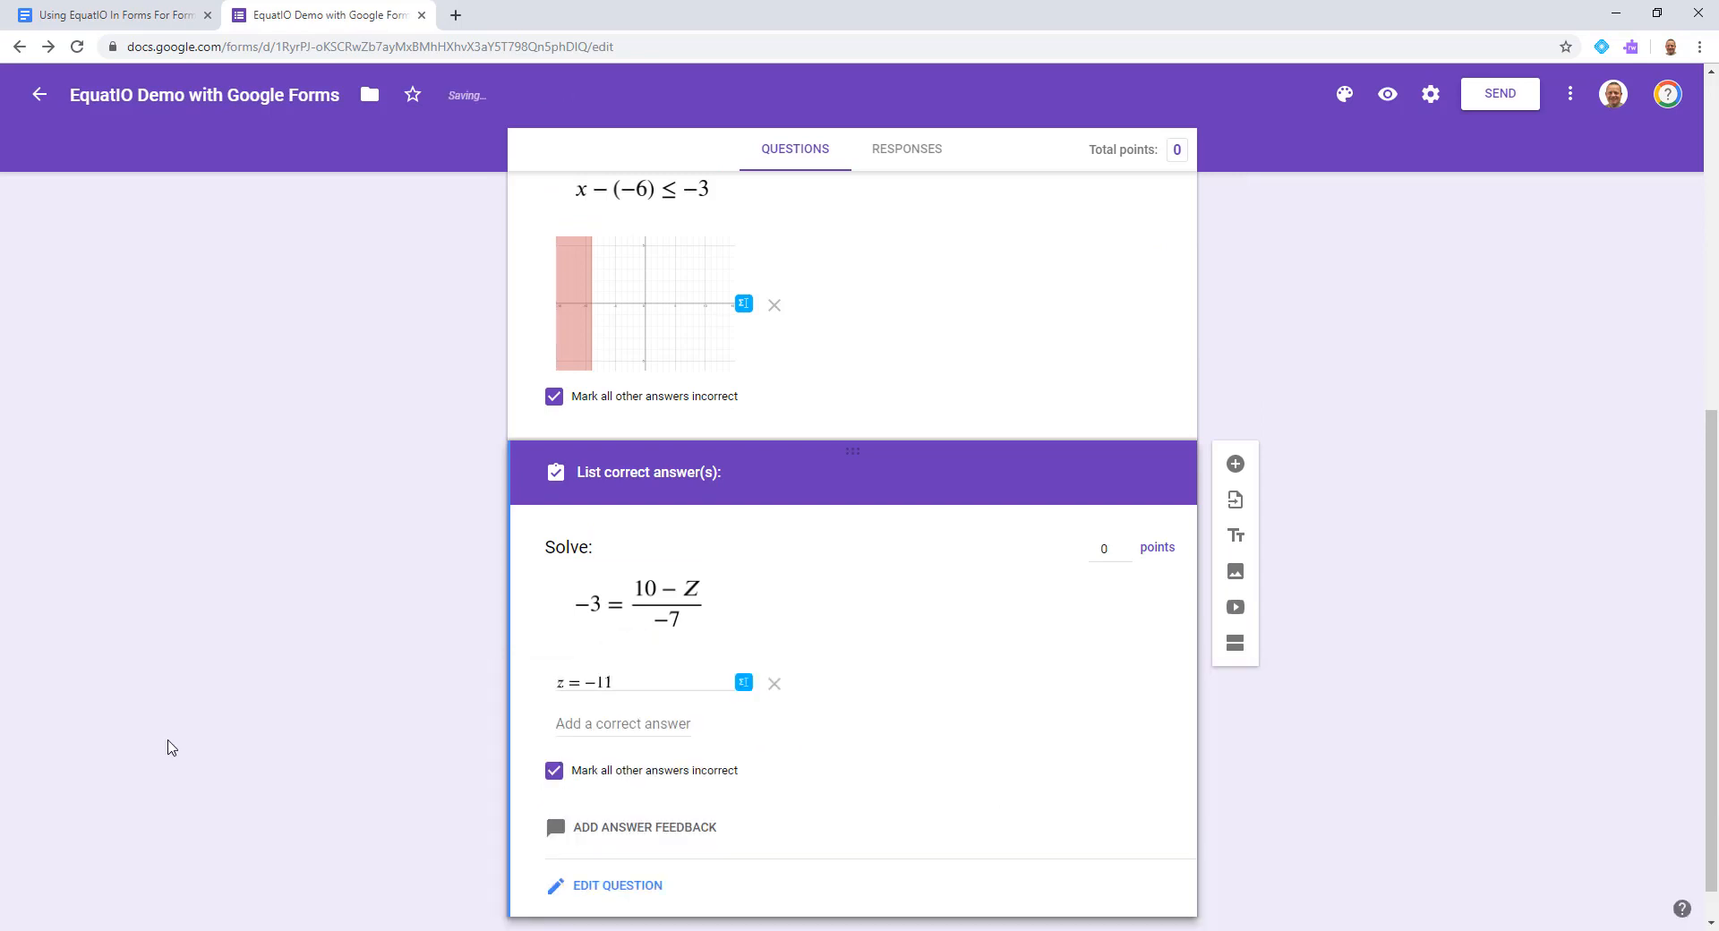
# Assign 5 points each to the last "Solve:" question and the "Solve To Graph Your Answer:" question
pyautogui.click(1096, 550)
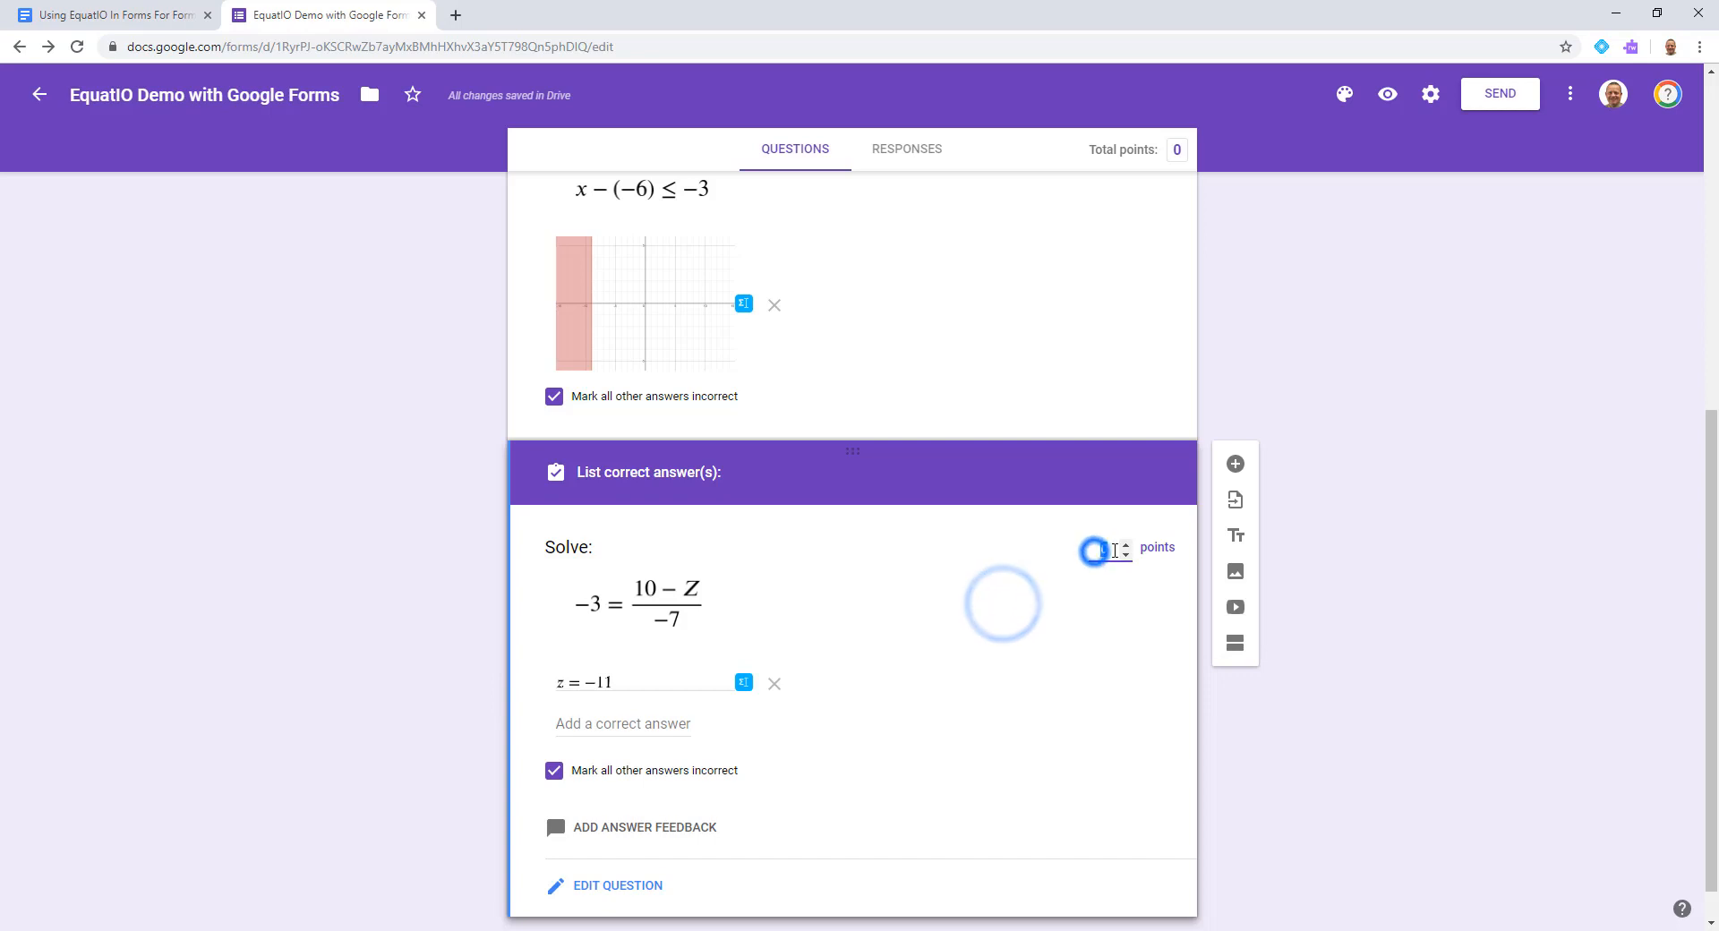
pyautogui.write('5')
pyautogui.scroll(3, 1109, 472)
pyautogui.click(1105, 419)
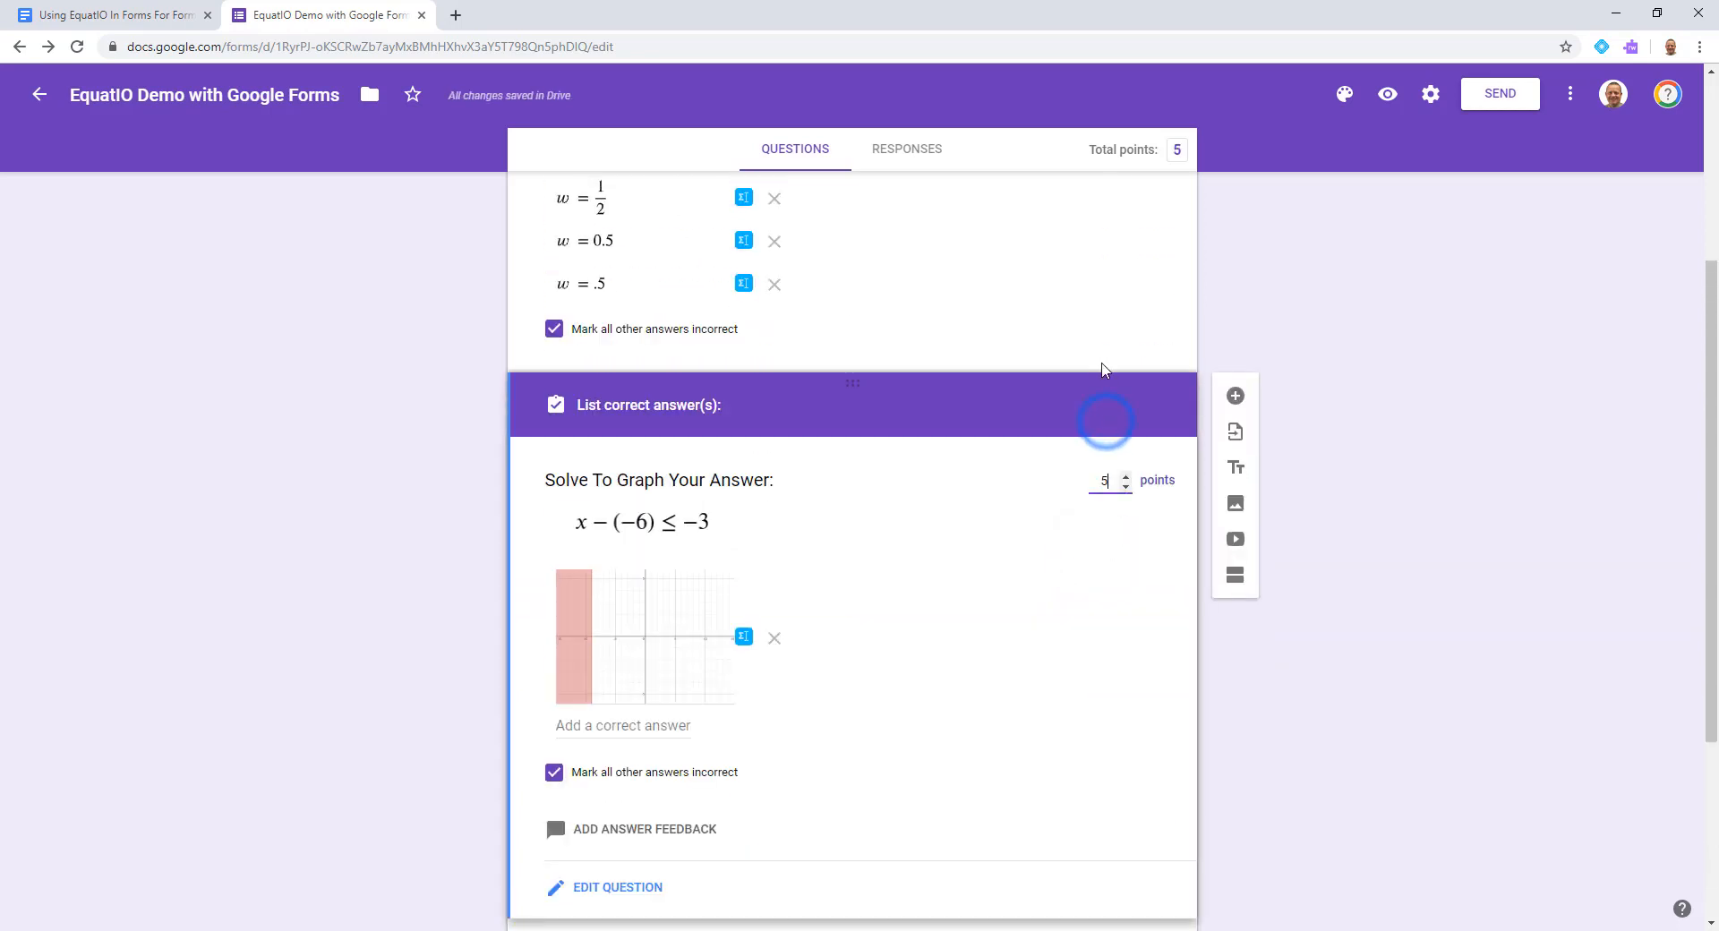
pyautogui.scroll(3, 1103, 370)
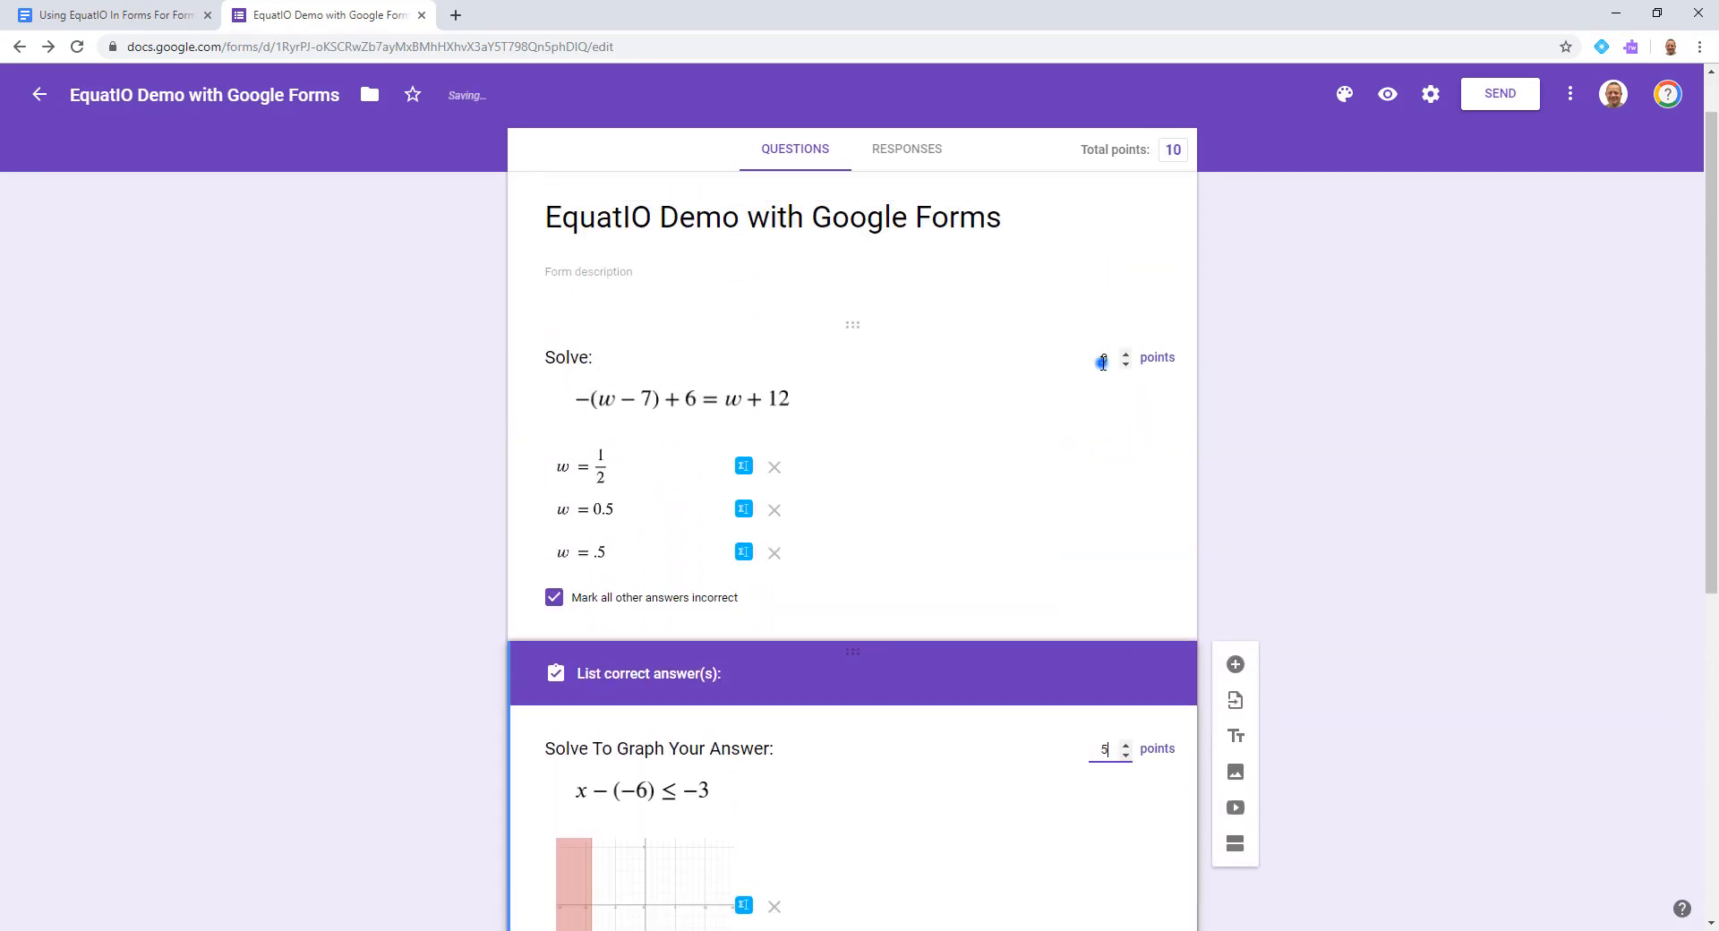